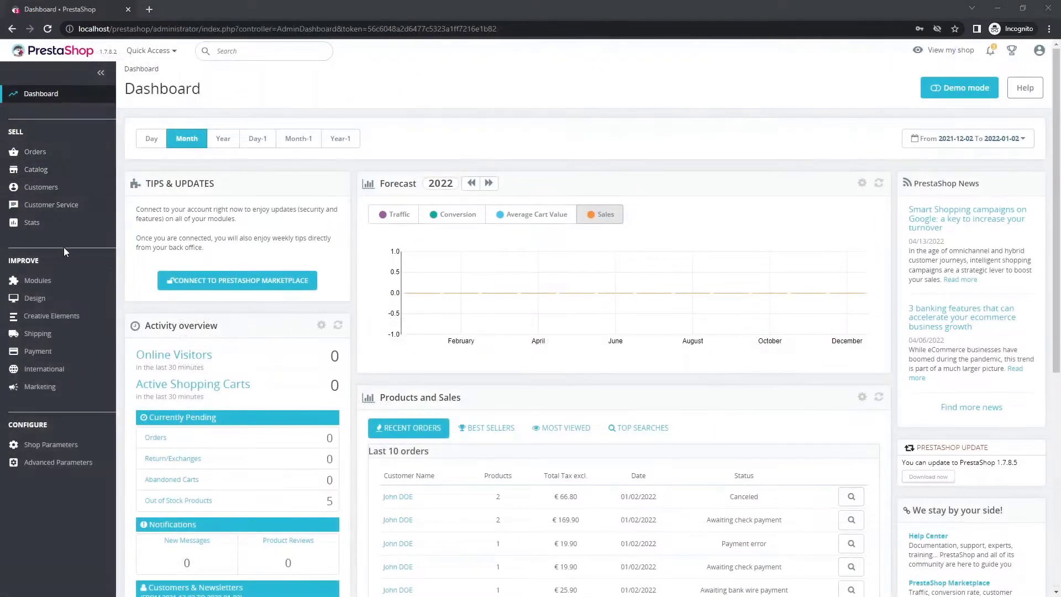
From Design > Pages, open the About us page in the Creative Elements builder
{"action": "mouse_move", "coordinate": [59, 304]}
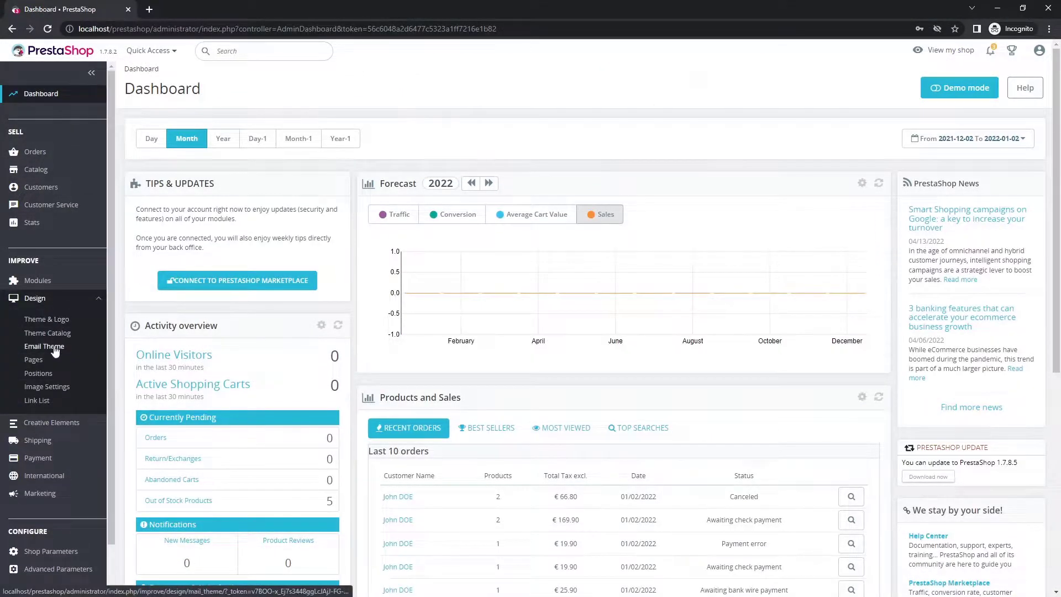
{"action": "left_click", "coordinate": [54, 365]}
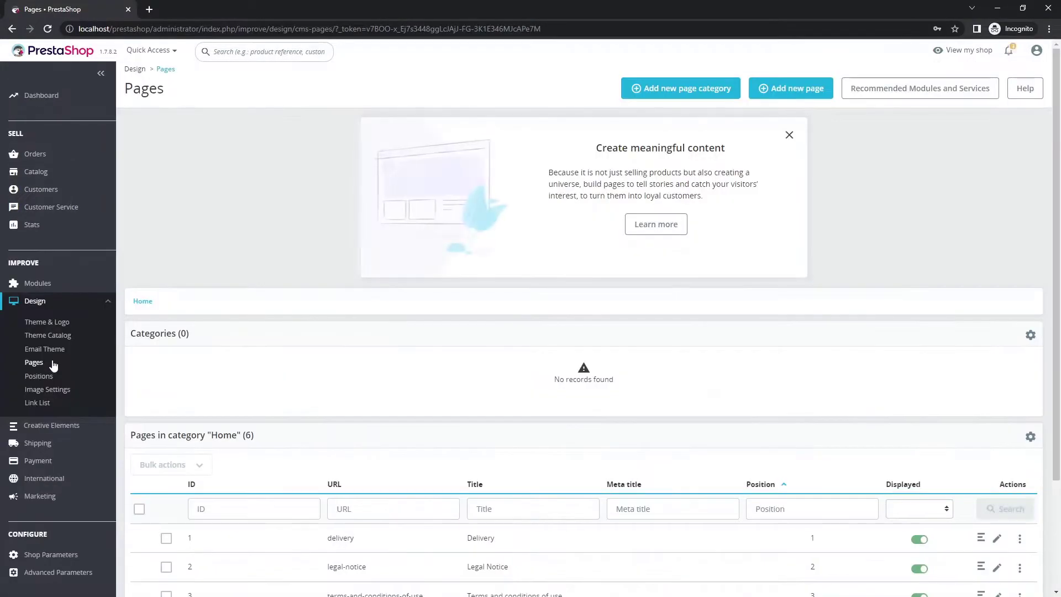
{"action": "scroll", "coordinate": [579, 351], "scroll_direction": "down", "scroll_amount": 3}
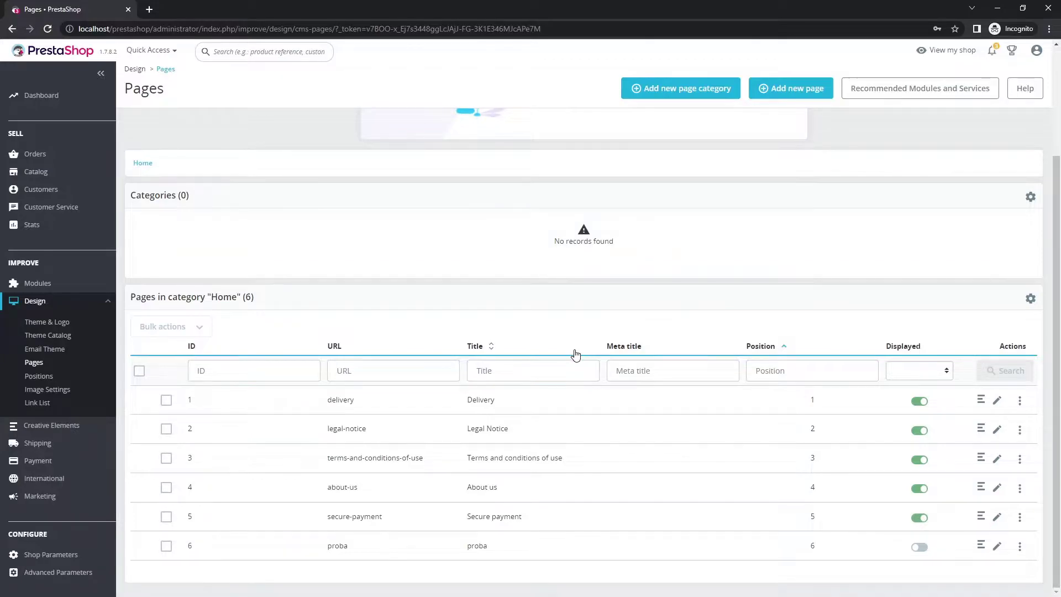
{"action": "left_click", "coordinate": [998, 488]}
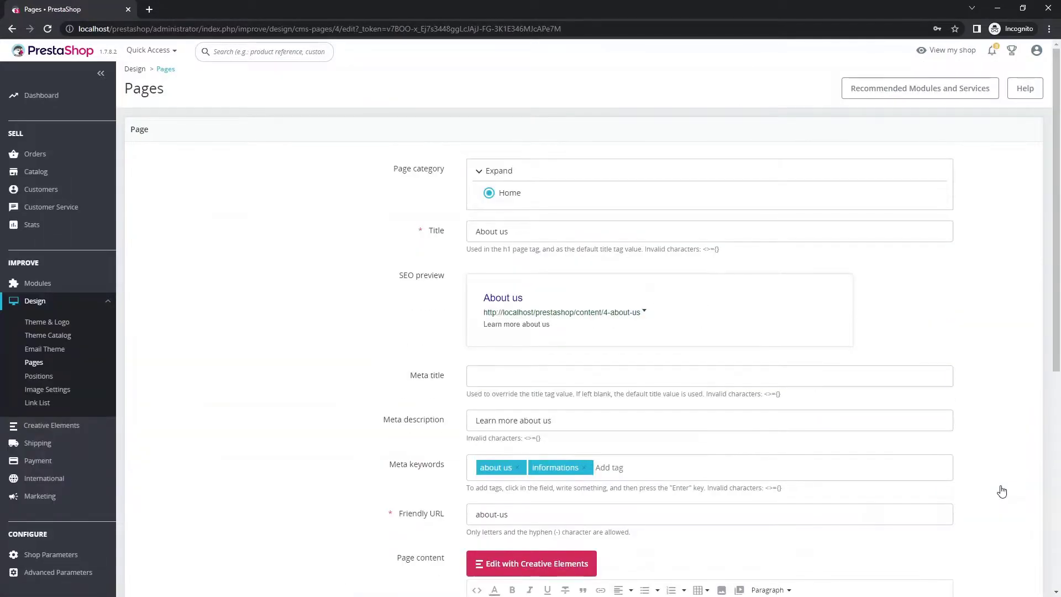
{"action": "left_click", "coordinate": [498, 561]}
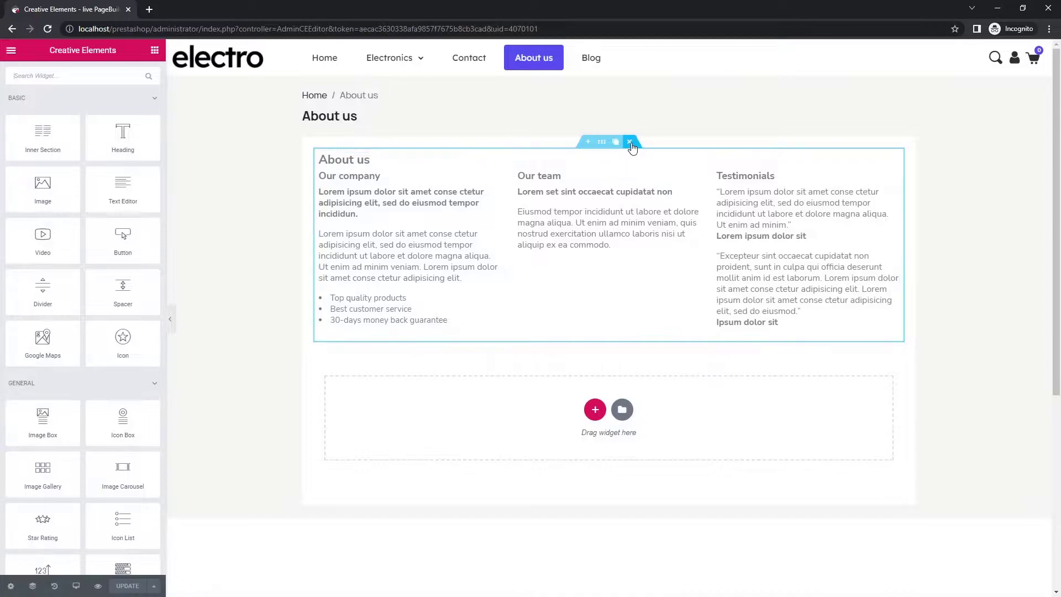
Delete the old three-column section, set Page Layout to CE Full Width and hide the title
{"action": "left_click", "coordinate": [631, 142]}
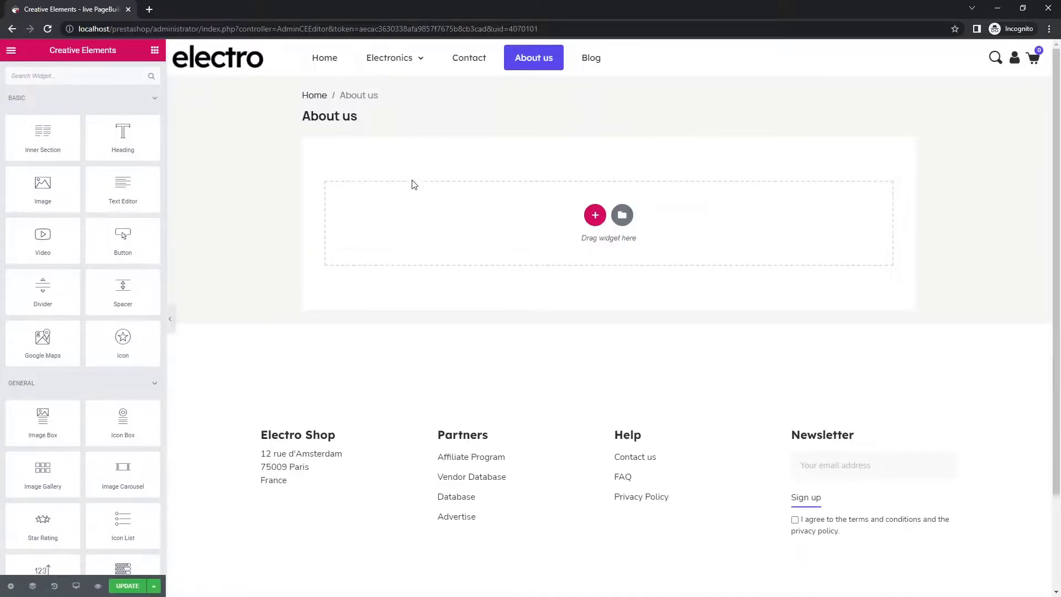
{"action": "left_click", "coordinate": [11, 587]}
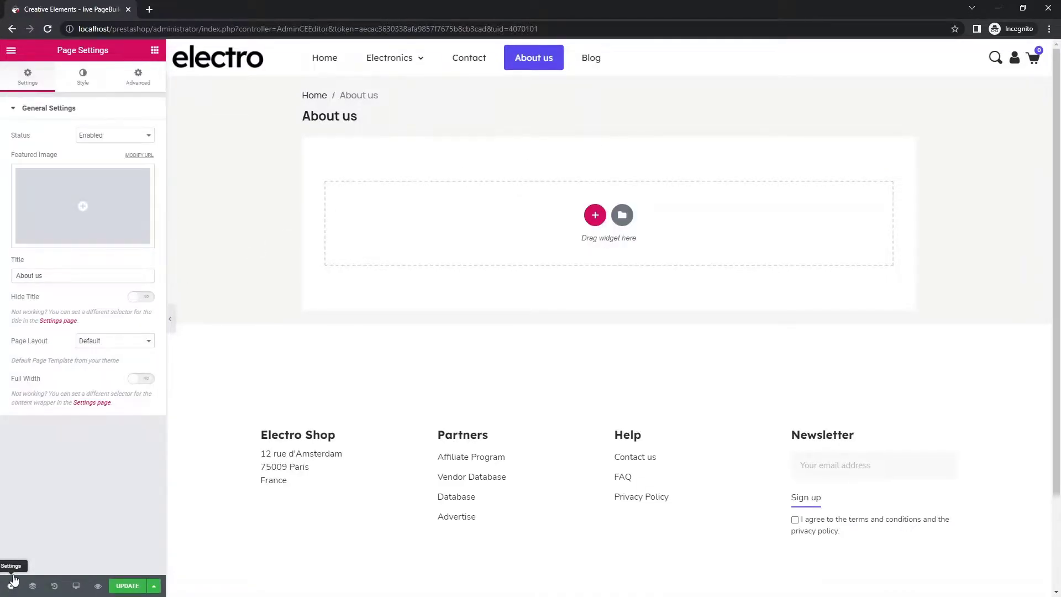
{"action": "left_click", "coordinate": [116, 342]}
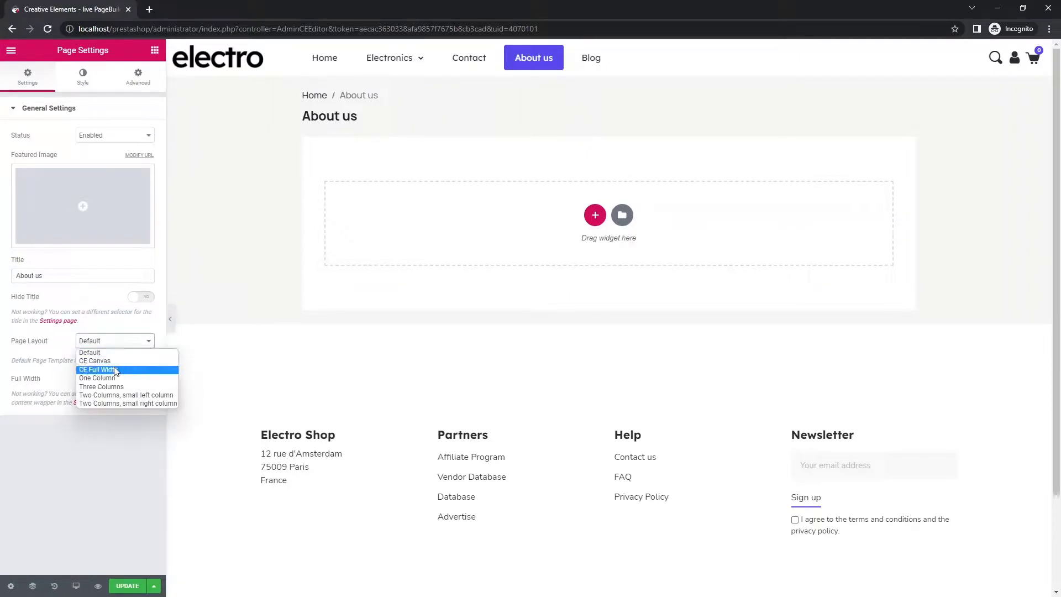
{"action": "left_click", "coordinate": [98, 370]}
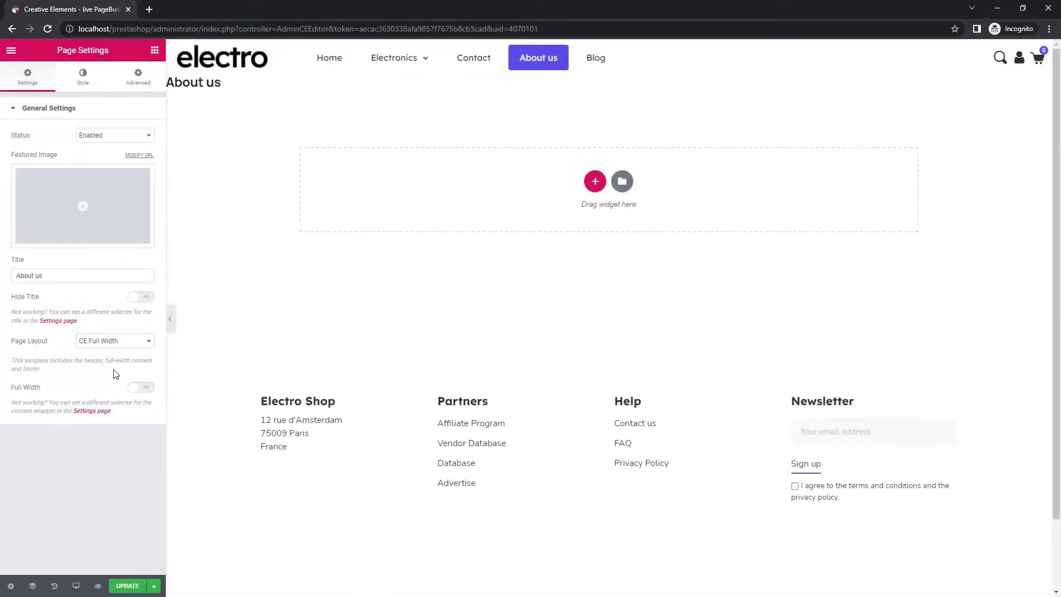
{"action": "left_click", "coordinate": [138, 300]}
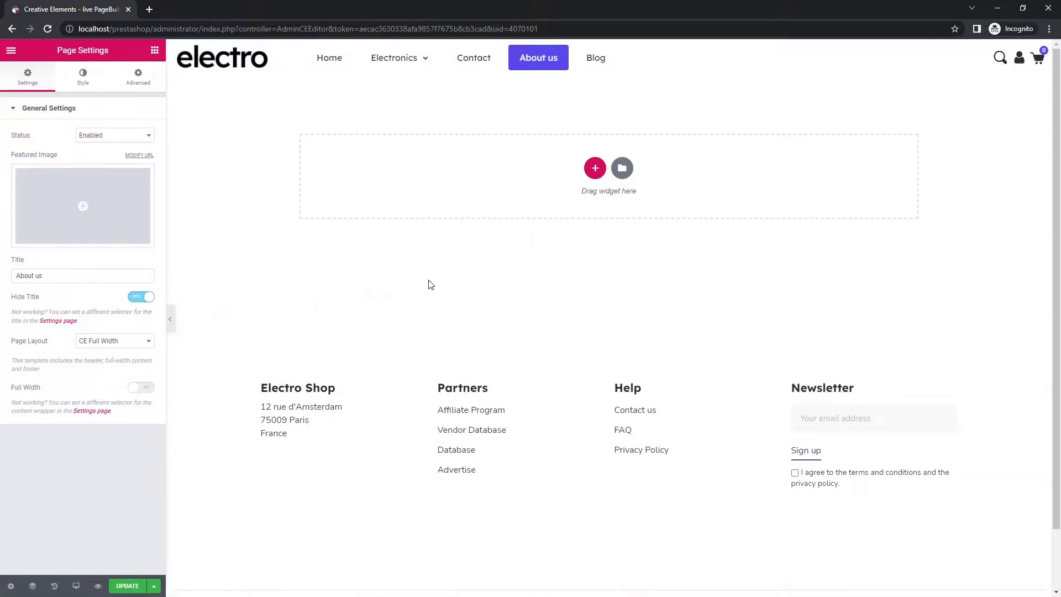
Add a single-column section and drop an Inner Section into it
{"action": "left_click", "coordinate": [596, 168]}
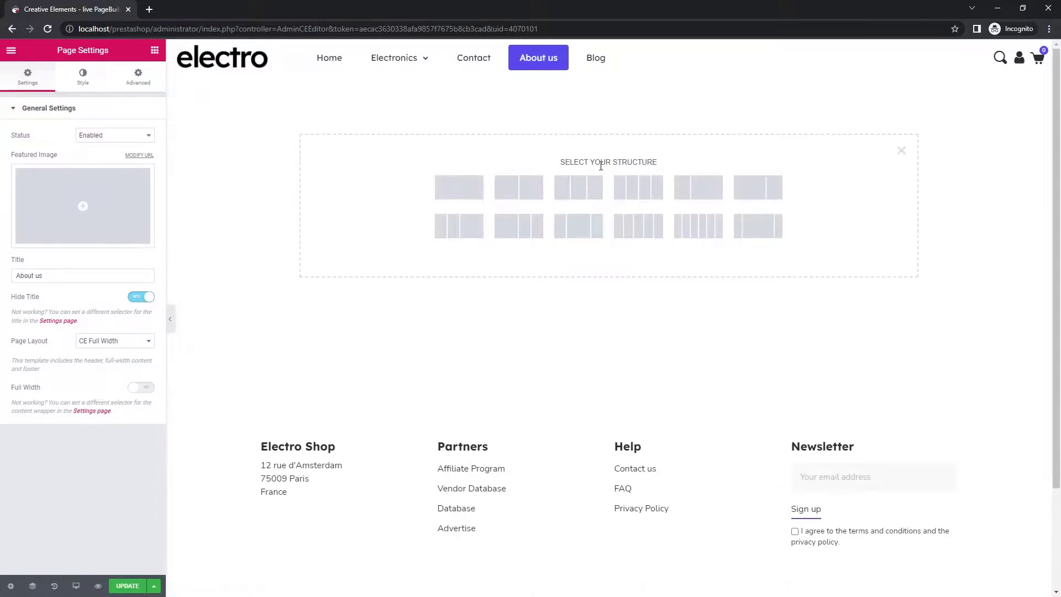
{"action": "left_click", "coordinate": [471, 194]}
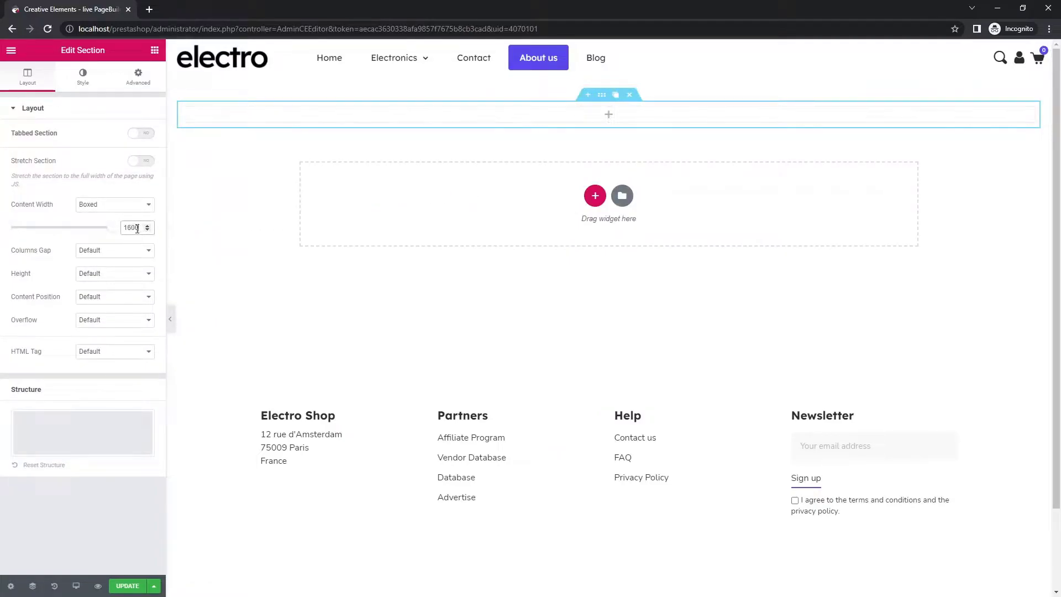
{"action": "left_click", "coordinate": [155, 50]}
{"action": "left_click_drag", "start_coordinate": [43, 138], "coordinate": [351, 115]}
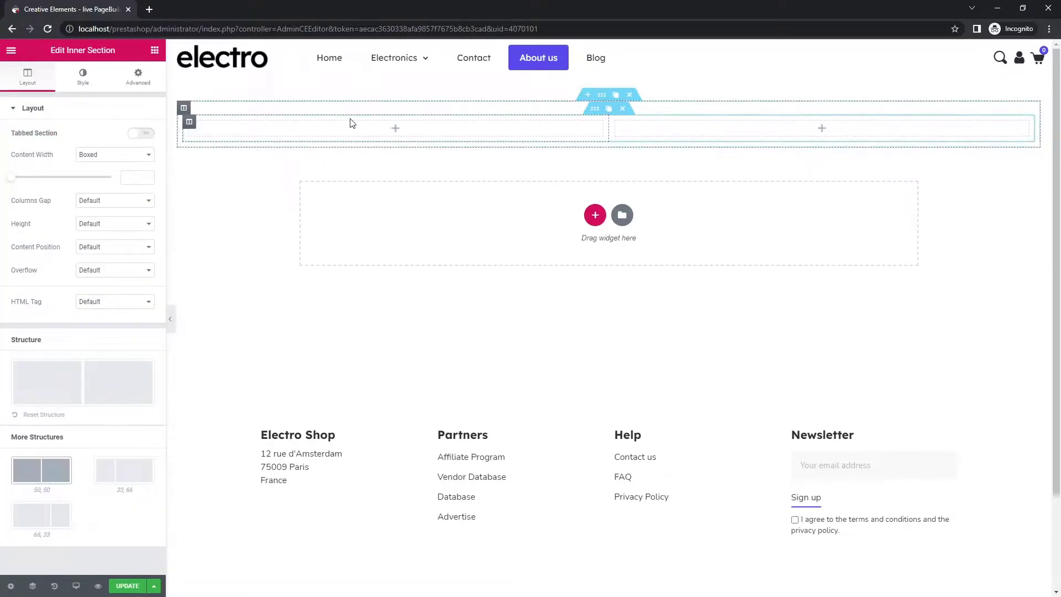
Set the inner section to Full Width, No Gap and Min Height 500
{"action": "left_click", "coordinate": [119, 158]}
{"action": "left_click", "coordinate": [114, 176]}
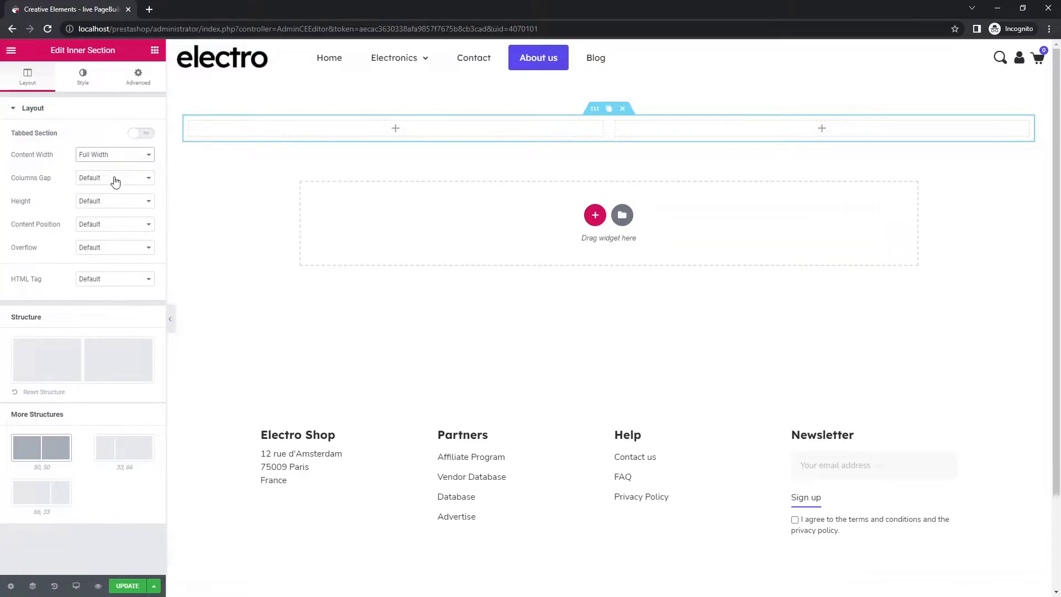
{"action": "left_click", "coordinate": [111, 177]}
{"action": "left_click", "coordinate": [111, 196]}
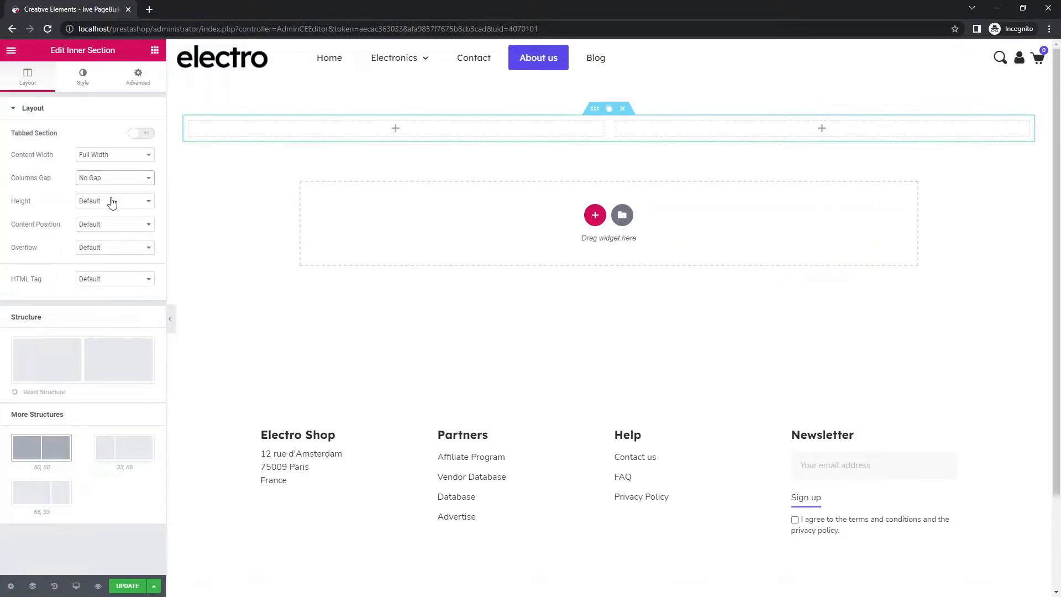
{"action": "left_click", "coordinate": [112, 202]}
{"action": "left_click", "coordinate": [108, 220]}
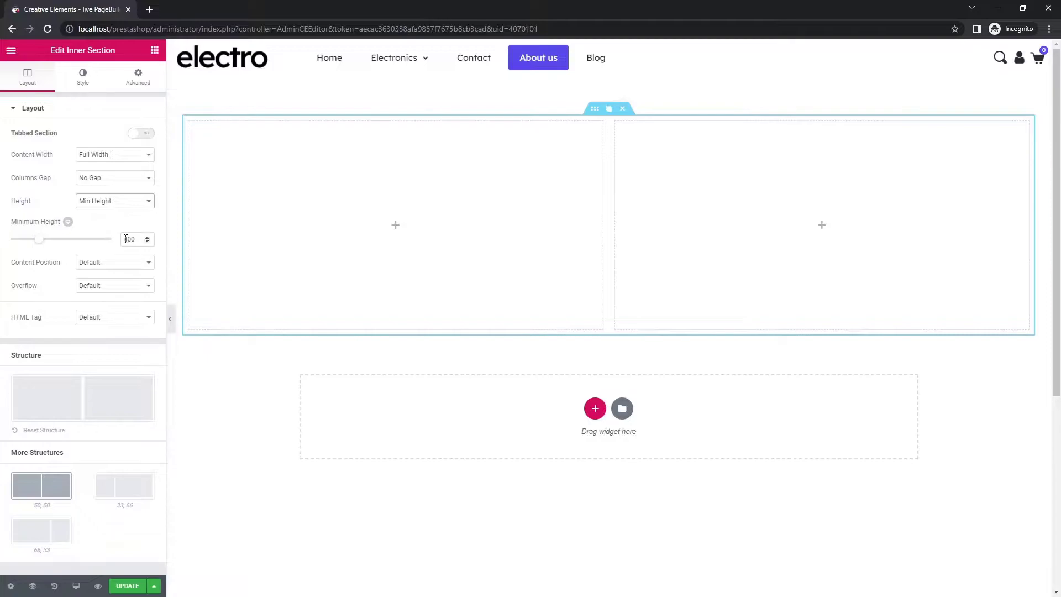
{"action": "left_click", "coordinate": [122, 240]}
{"action": "type", "text": "5"}
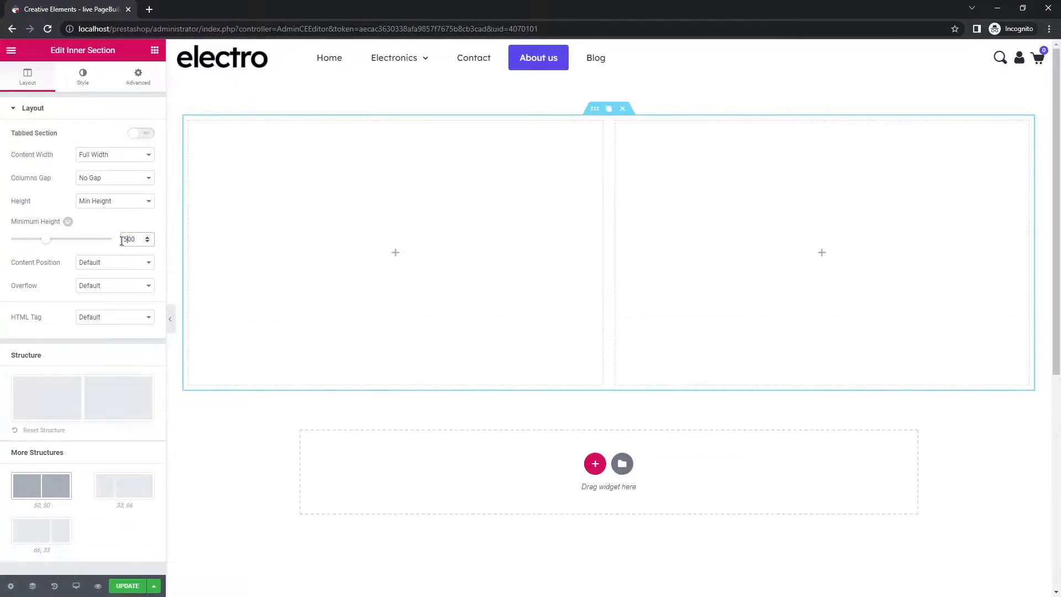
Set the inner section's classic background to the about-intro photo from the about-us folder
{"action": "left_click", "coordinate": [83, 78]}
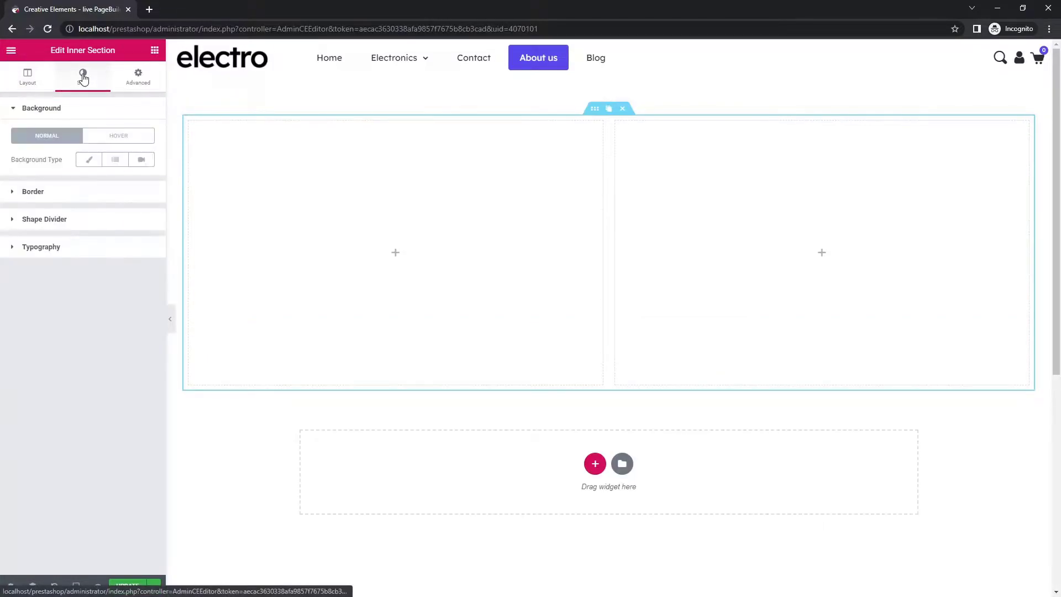
{"action": "left_click", "coordinate": [89, 160]}
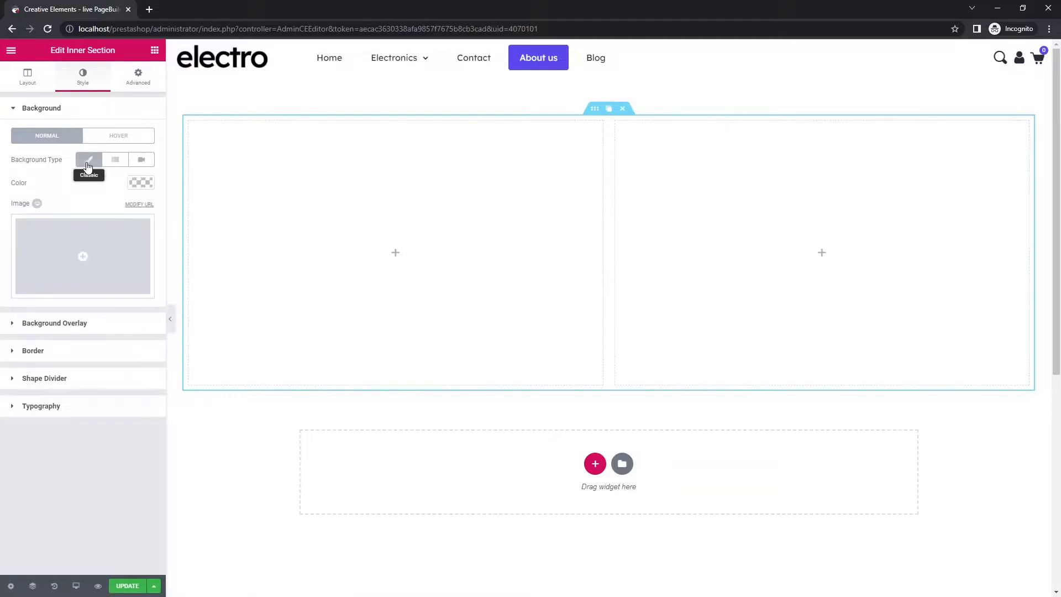
{"action": "left_click", "coordinate": [82, 260]}
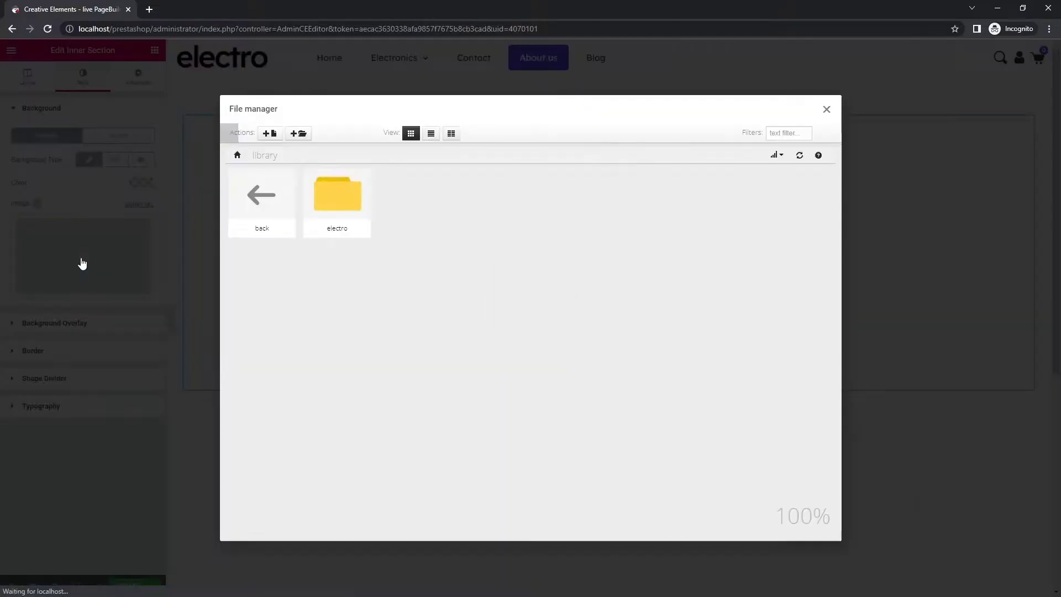
{"action": "left_click", "coordinate": [326, 191]}
{"action": "left_click", "coordinate": [326, 192]}
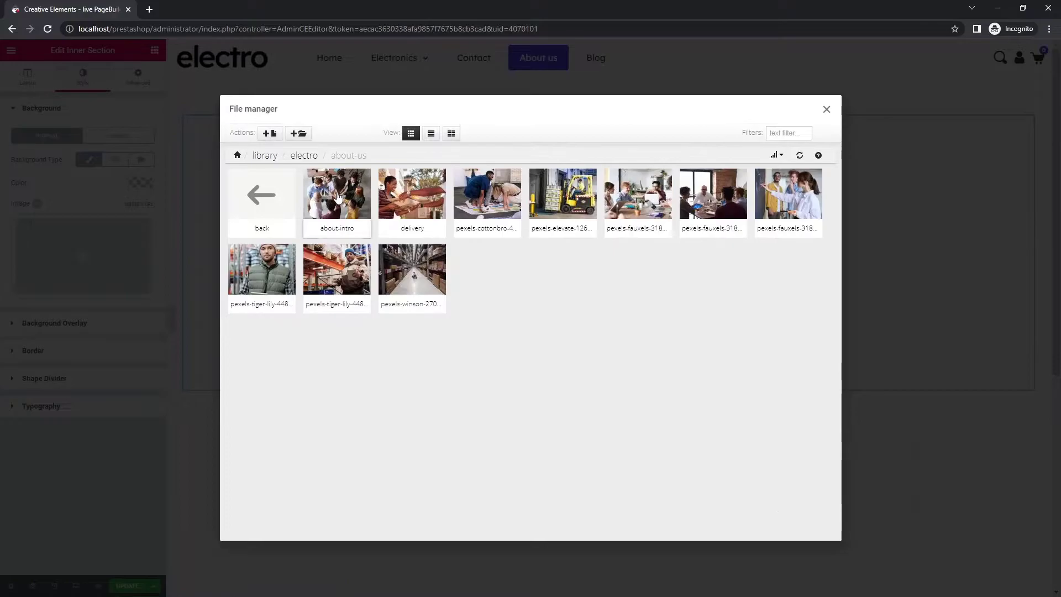
{"action": "left_click", "coordinate": [338, 196]}
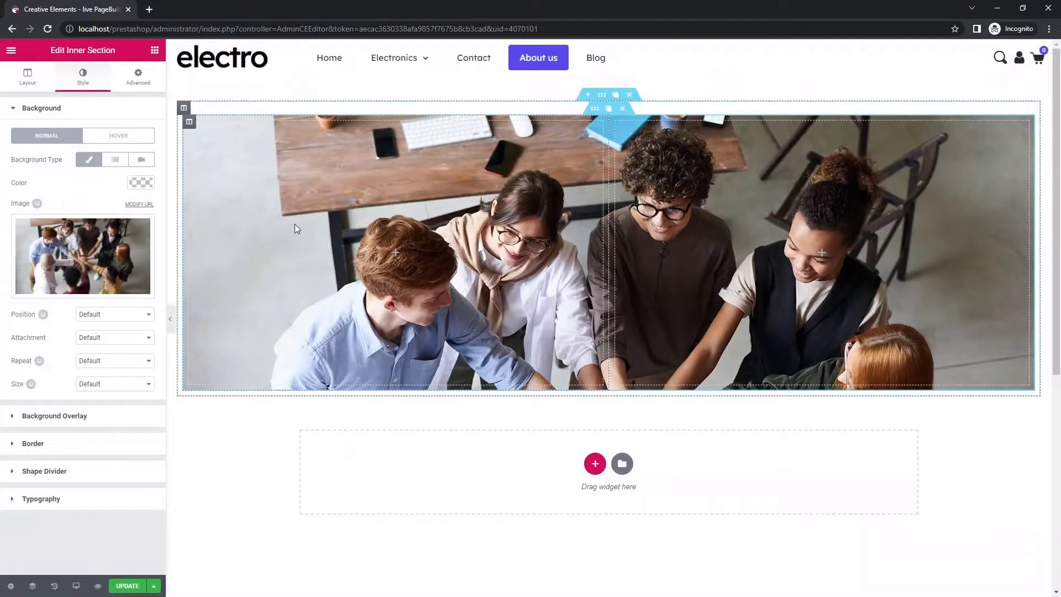
Set the background image Size to Cover and Position to Center Center
{"action": "left_click", "coordinate": [105, 387]}
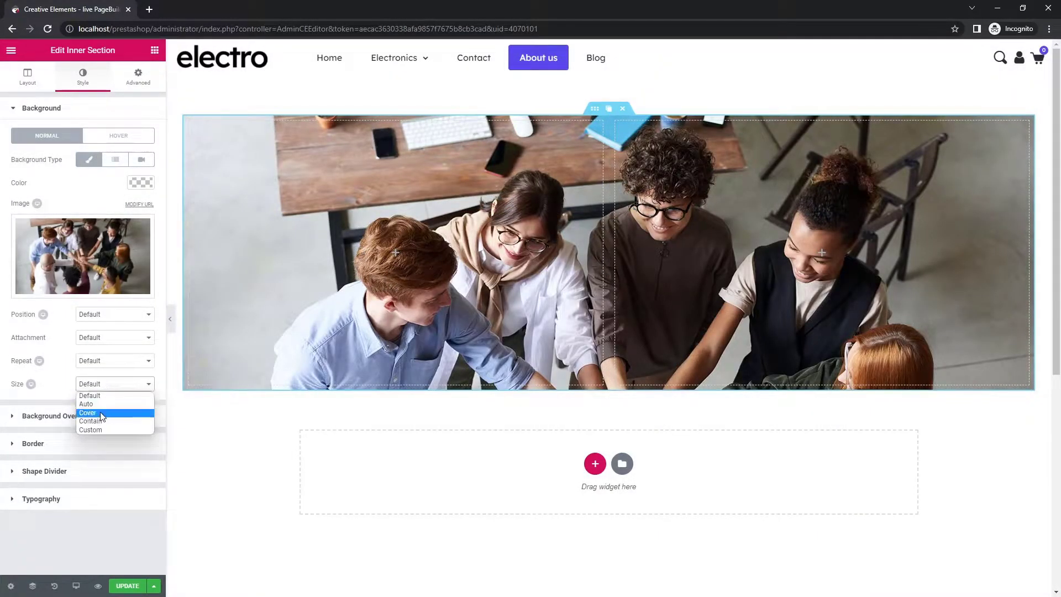
{"action": "left_click", "coordinate": [101, 415]}
{"action": "left_click", "coordinate": [113, 316]}
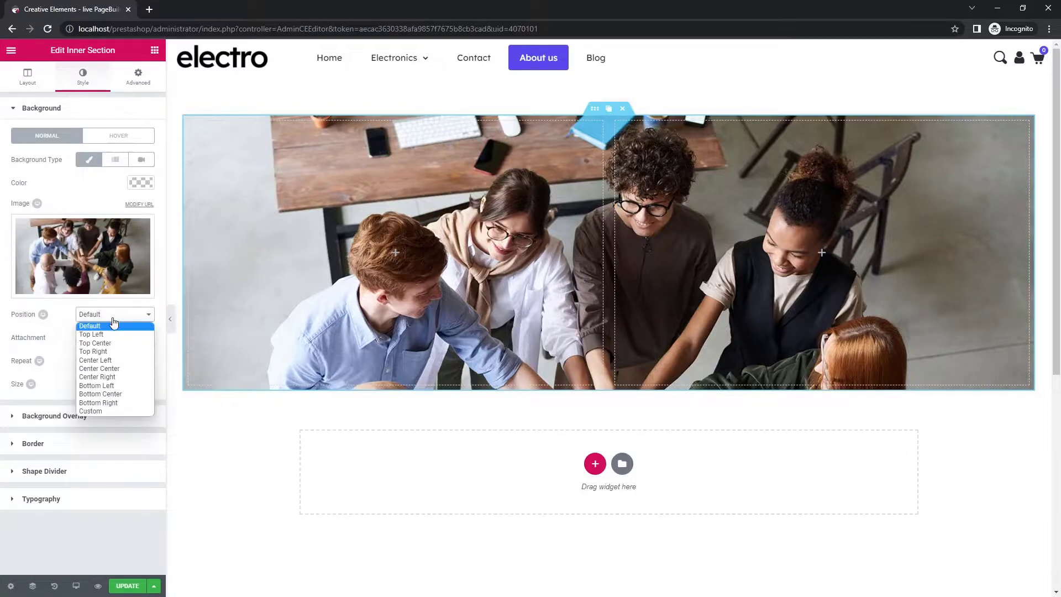
{"action": "left_click", "coordinate": [113, 368]}
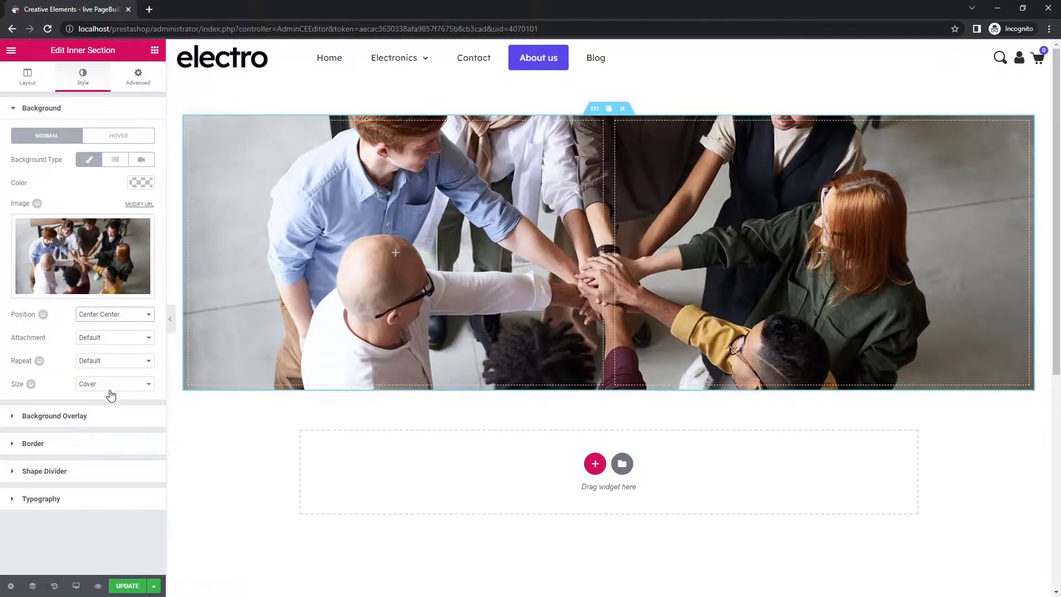
Add a gradient background overlay running from transparent to black
{"action": "left_click", "coordinate": [107, 420]}
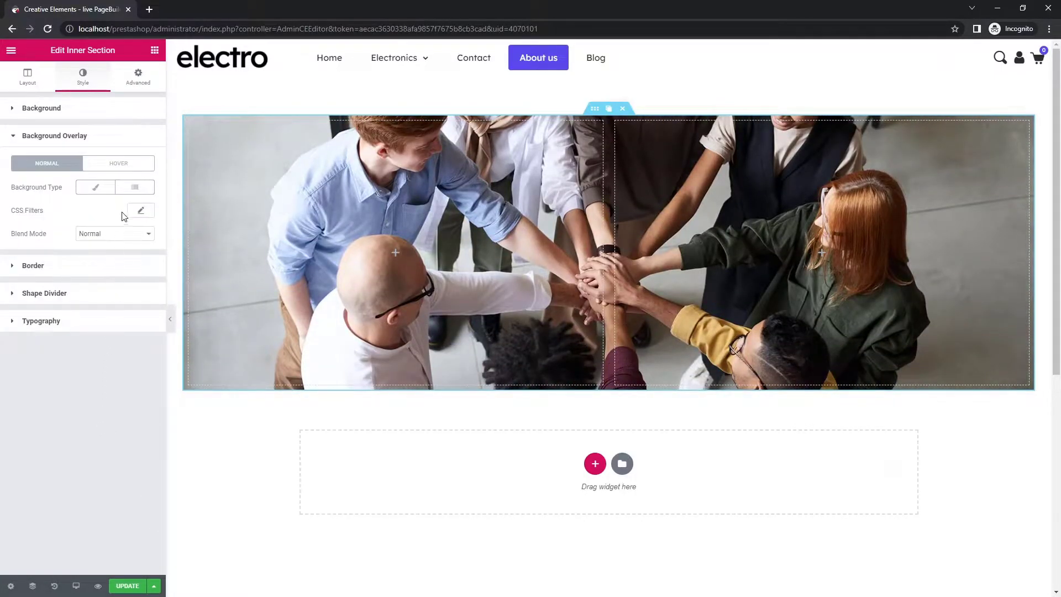
{"action": "left_click", "coordinate": [134, 187]}
{"action": "left_click", "coordinate": [141, 211]}
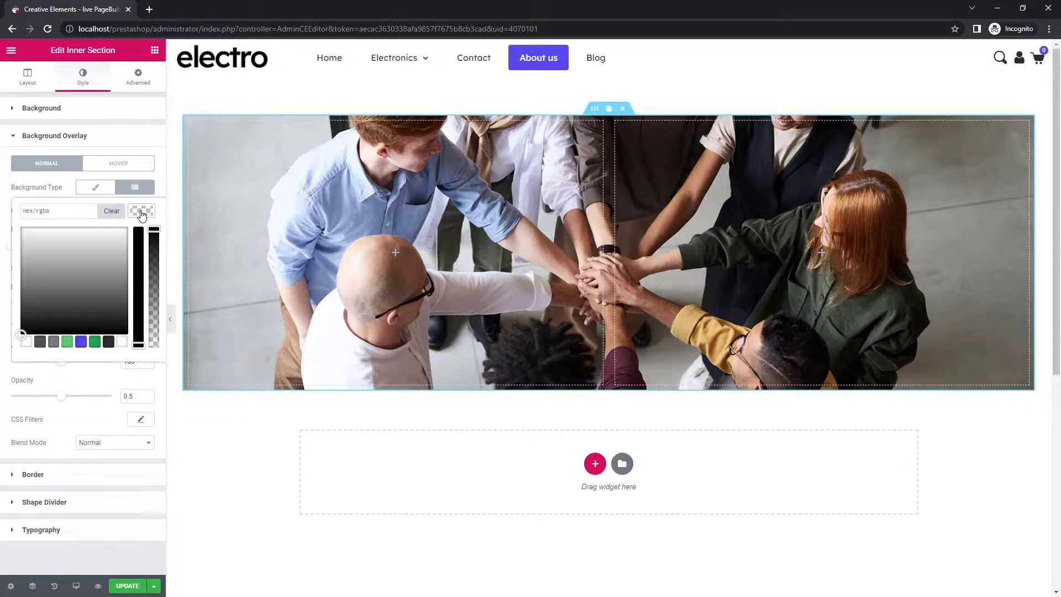
{"action": "left_click_drag", "start_coordinate": [153, 228], "coordinate": [153, 359]}
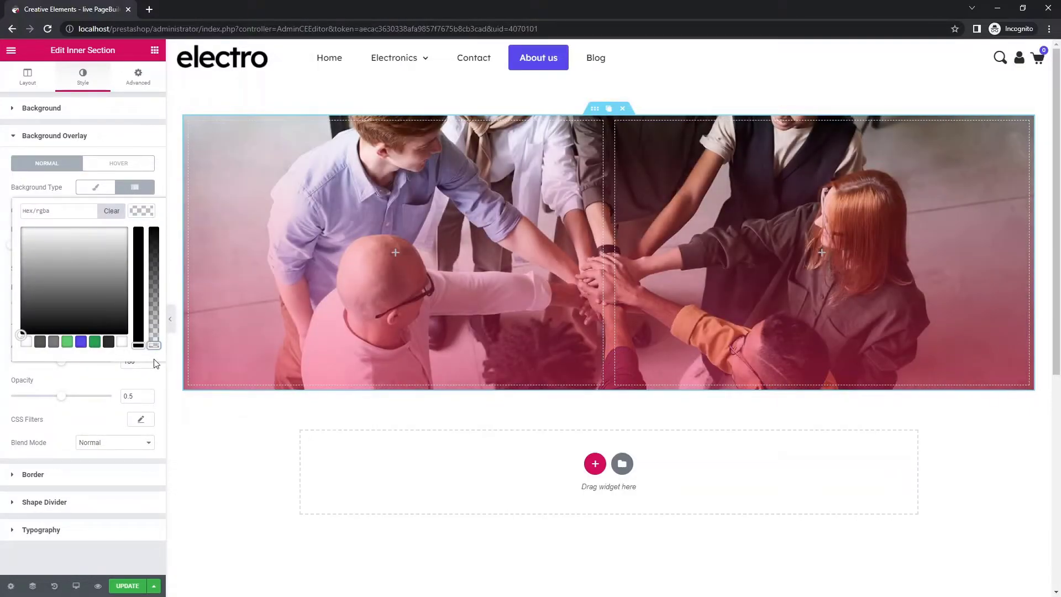
{"action": "left_click", "coordinate": [140, 213]}
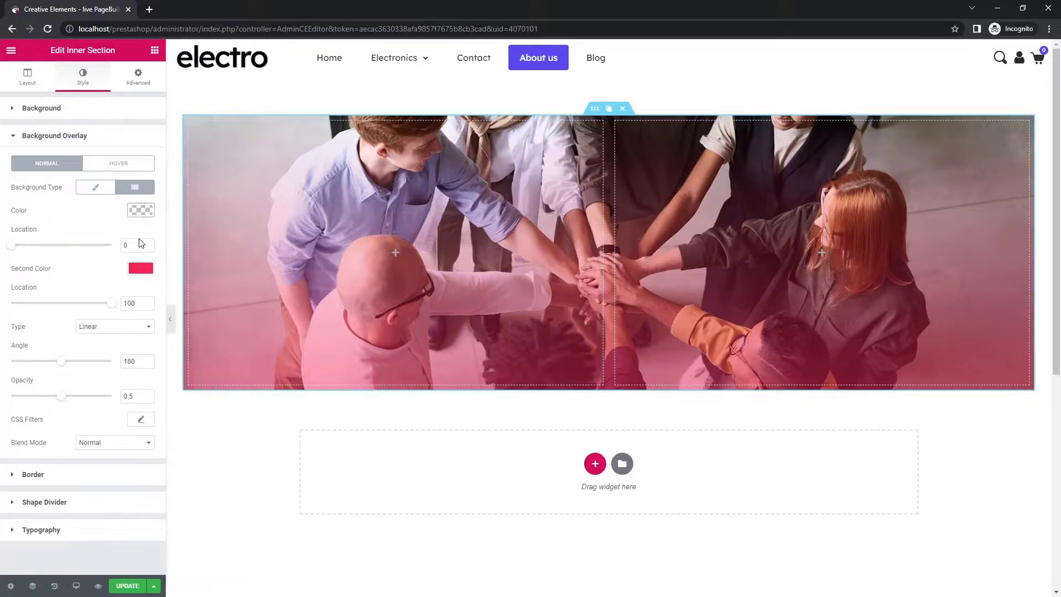
{"action": "left_click", "coordinate": [141, 268]}
{"action": "left_click_drag", "start_coordinate": [125, 290], "coordinate": [2, 416]}
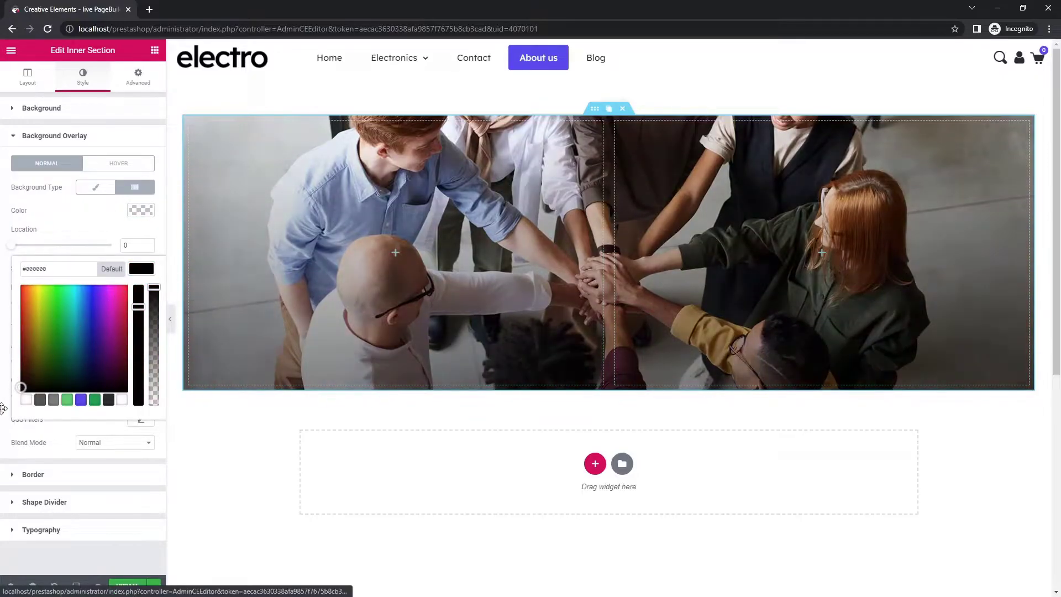
{"action": "left_click", "coordinate": [150, 271]}
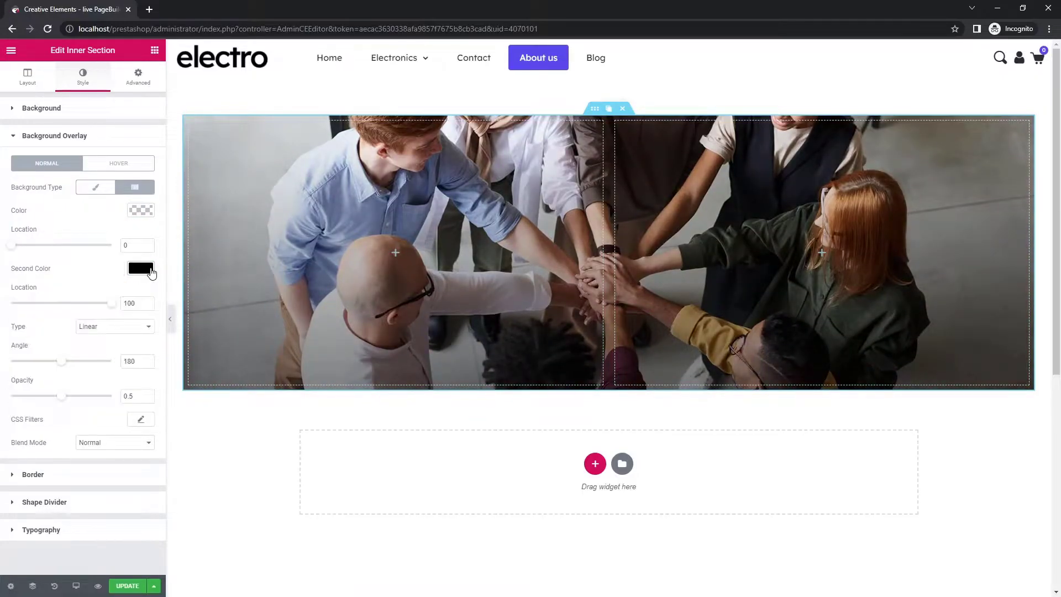
Set the overlay's second colour location to 75, angle to 90 and opacity to 0.4
{"action": "left_click_drag", "start_coordinate": [138, 305], "coordinate": [113, 305]}
{"action": "type", "text": "75"}
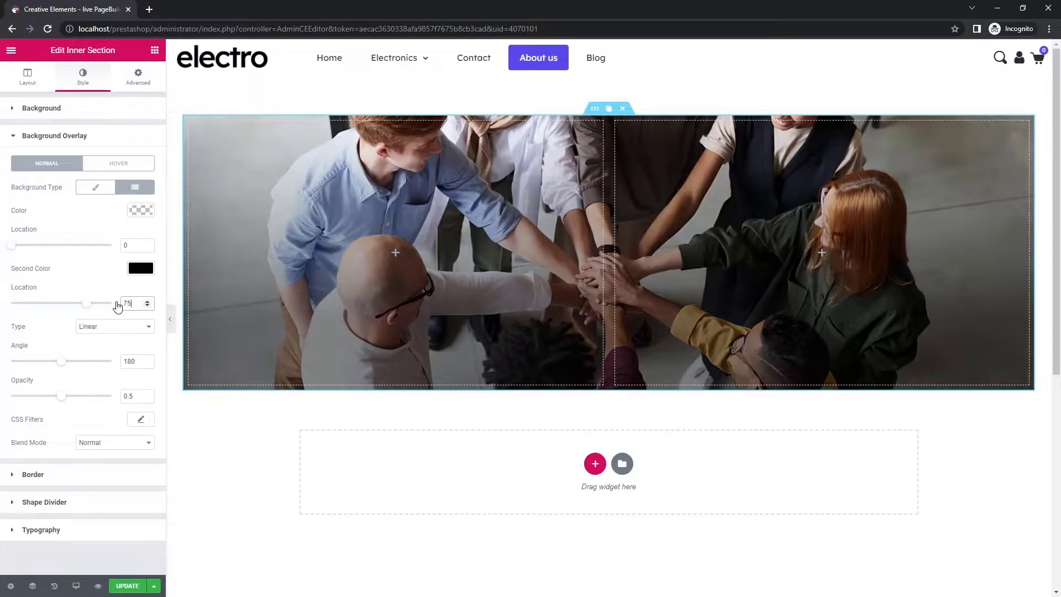
{"action": "left_click_drag", "start_coordinate": [138, 365], "coordinate": [122, 366]}
{"action": "type", "text": "90"}
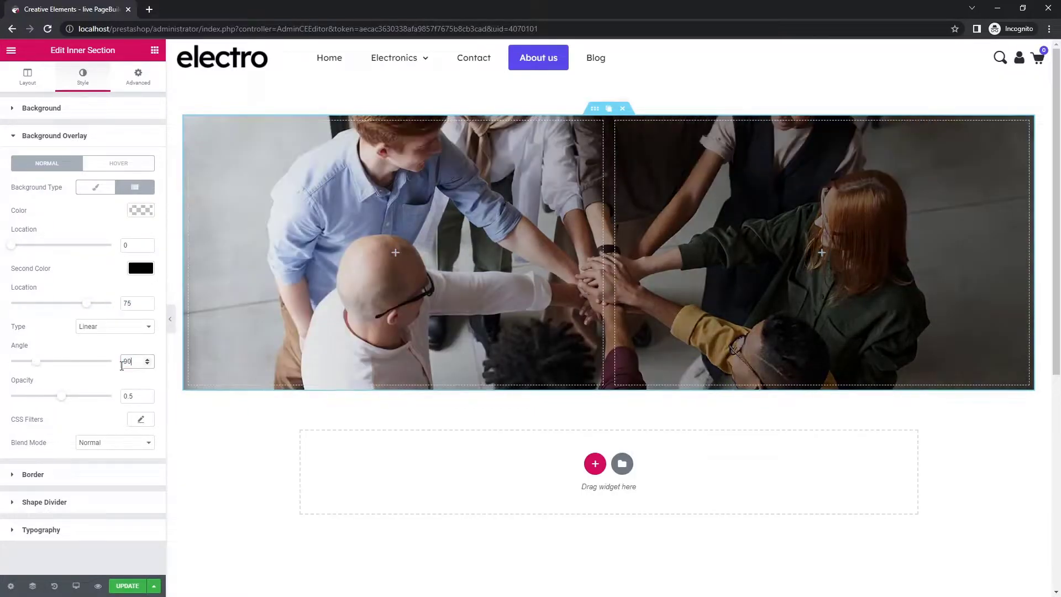
{"action": "double_click", "coordinate": [133, 394]}
{"action": "type", "text": "0.4"}
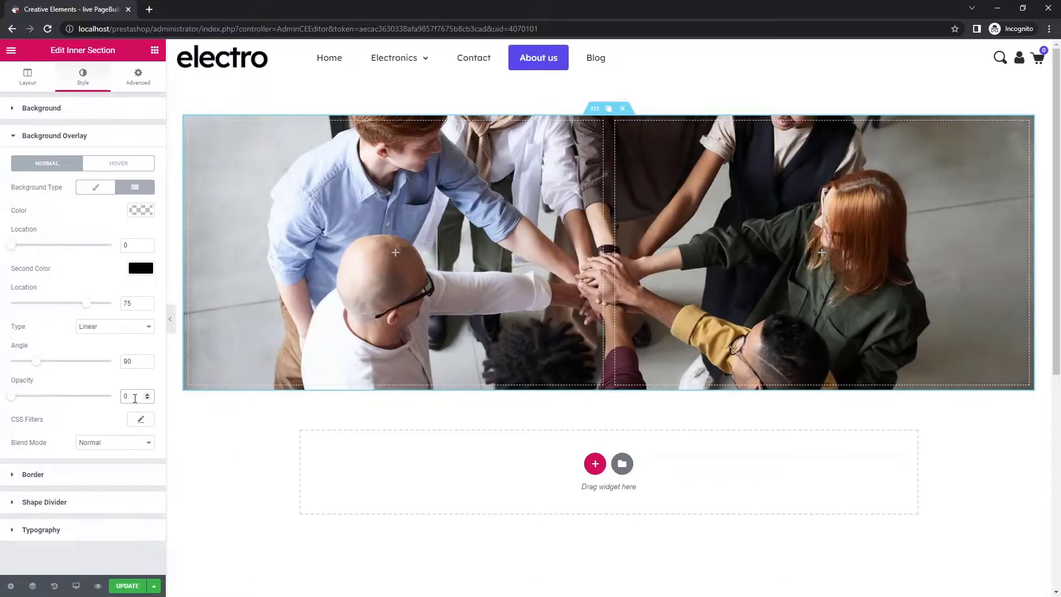
Add a Text Editor to the photo's right column reading 'Our Business'
{"action": "left_click", "coordinate": [154, 51]}
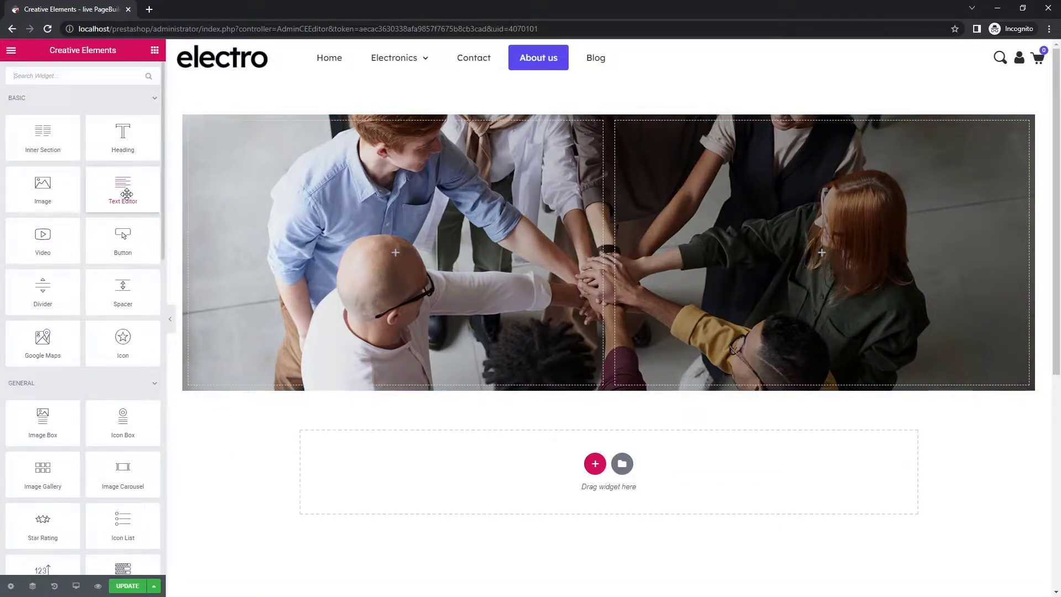
{"action": "left_click_drag", "start_coordinate": [124, 194], "coordinate": [735, 257]}
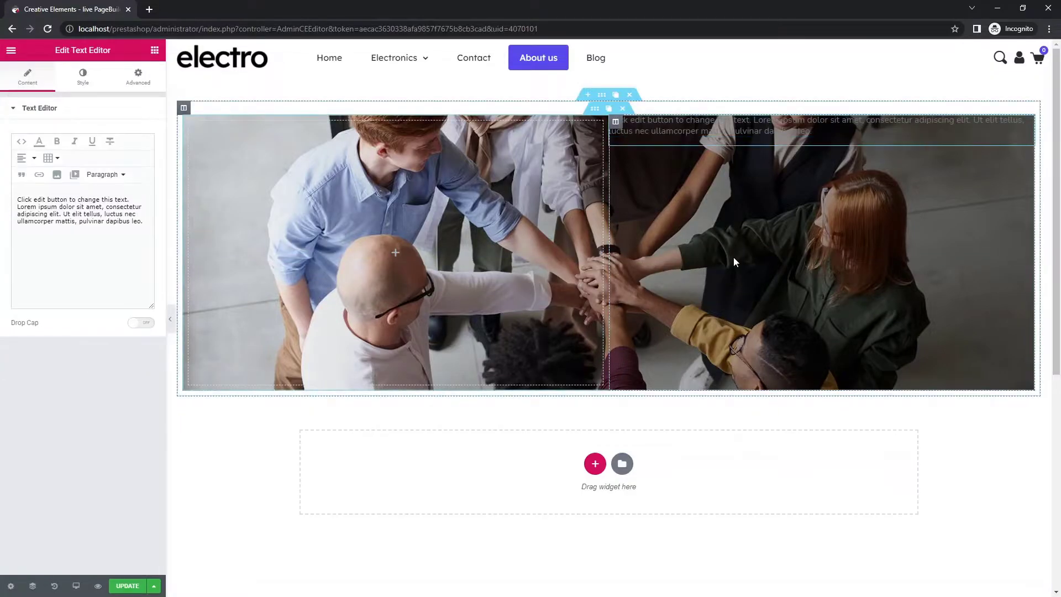
{"action": "key", "text": "ctrl+a"}
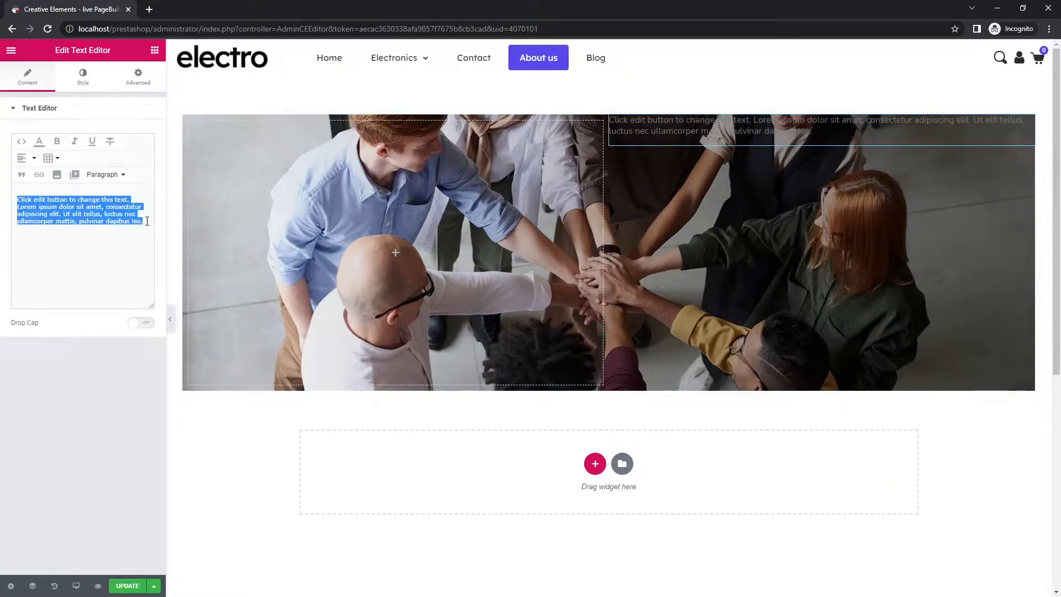
{"action": "type", "text": "Our Business"}
Colour the 'Our Business' text white at 0.7 opacity
{"action": "left_click", "coordinate": [81, 78]}
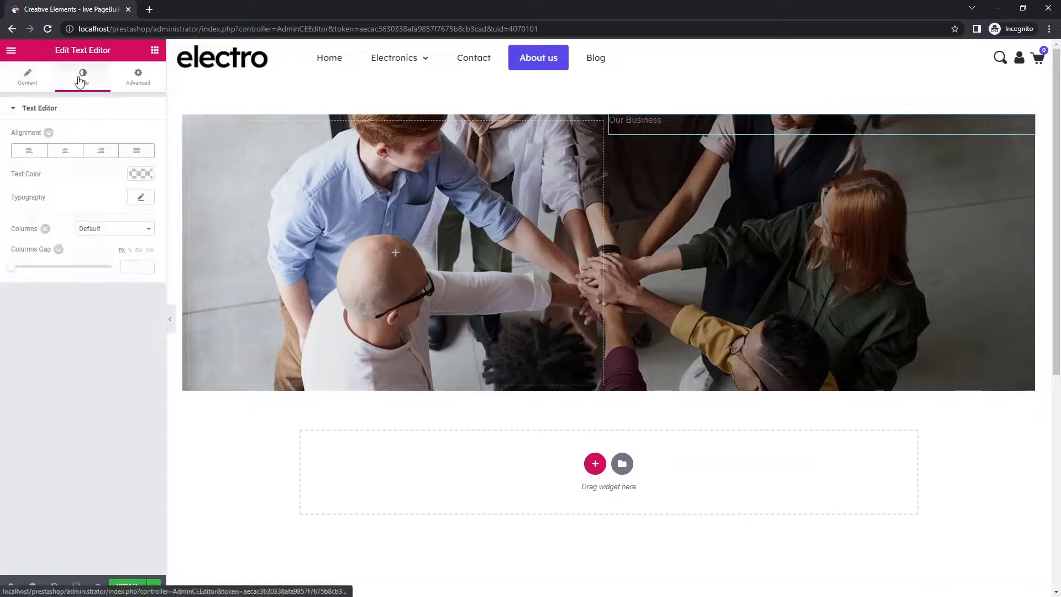
{"action": "left_click", "coordinate": [141, 175]}
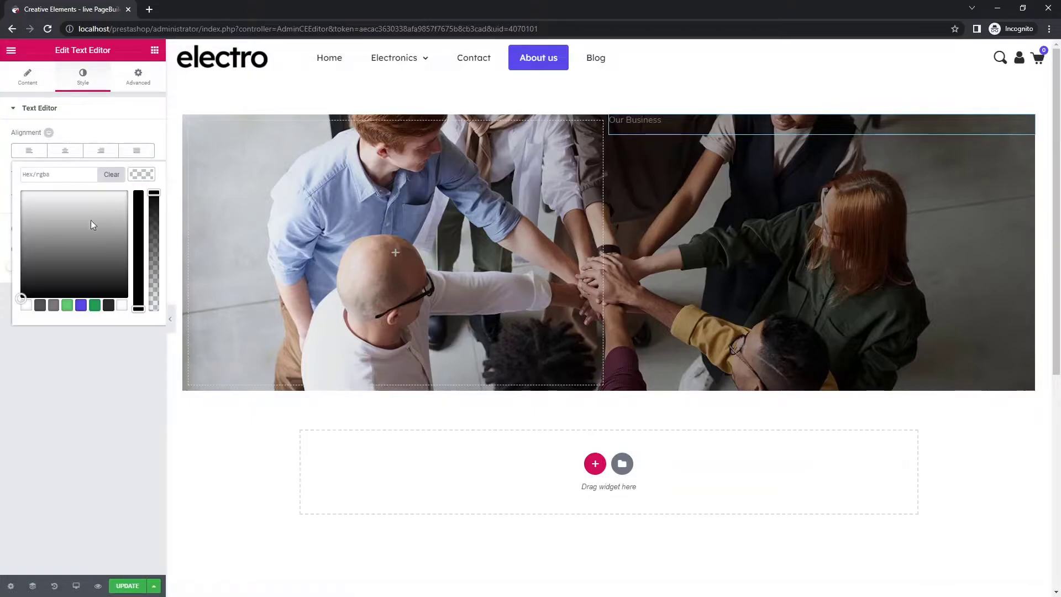
{"action": "left_click", "coordinate": [26, 308]}
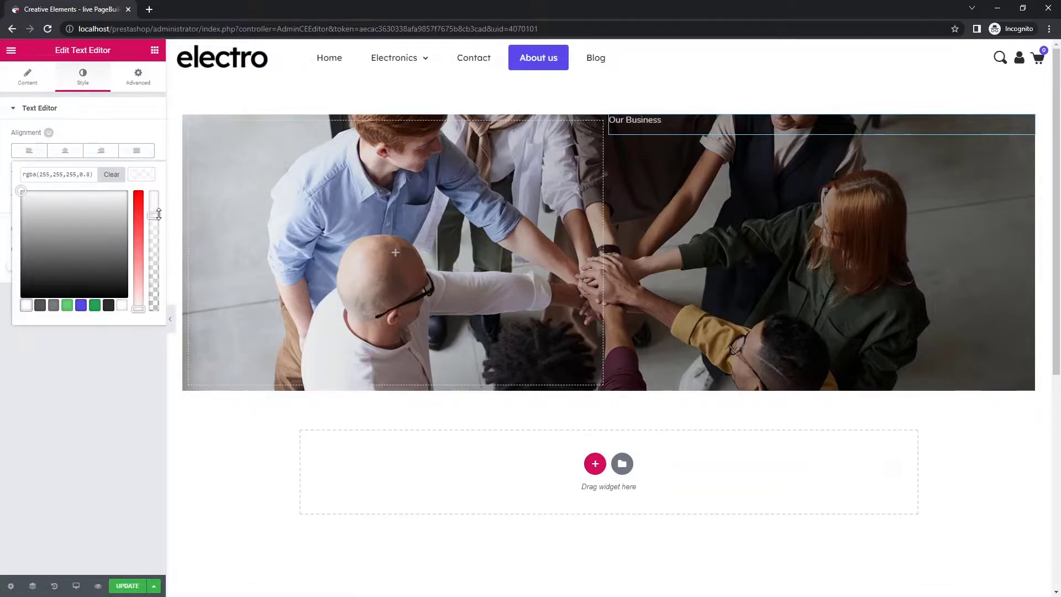
{"action": "left_click_drag", "start_coordinate": [158, 214], "coordinate": [158, 226]}
{"action": "left_click", "coordinate": [155, 51]}
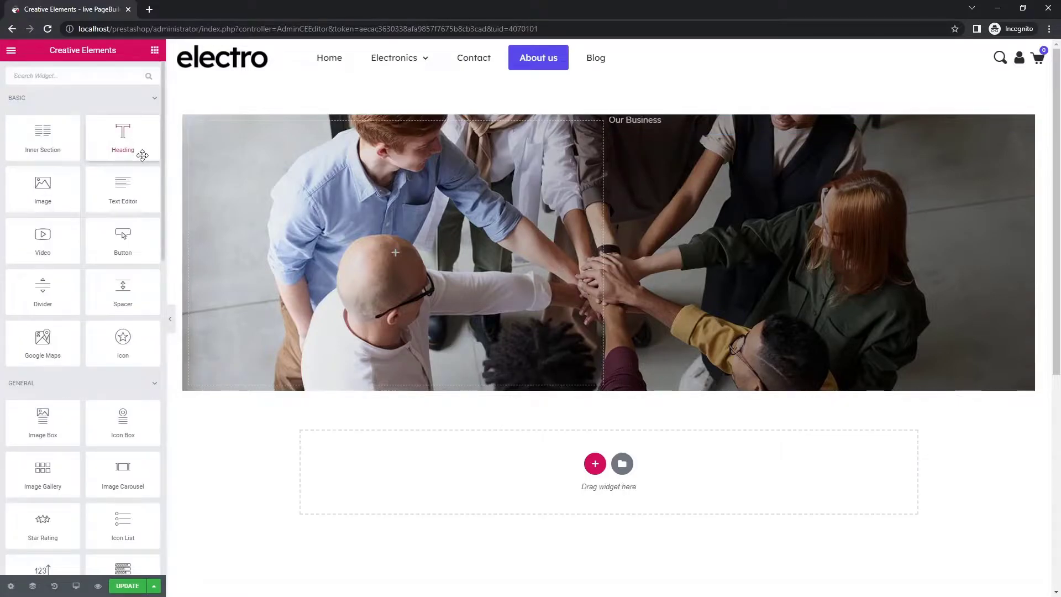
Add a white 'About us' heading below the 'Our Business' text
{"action": "left_click_drag", "start_coordinate": [143, 152], "coordinate": [667, 134]}
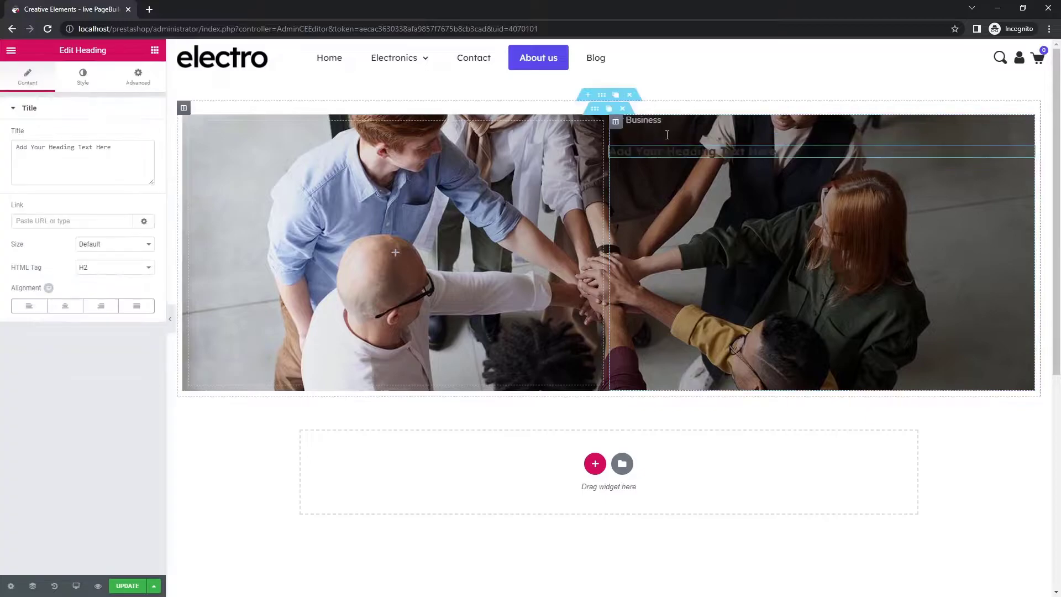
{"action": "left_click", "coordinate": [112, 147]}
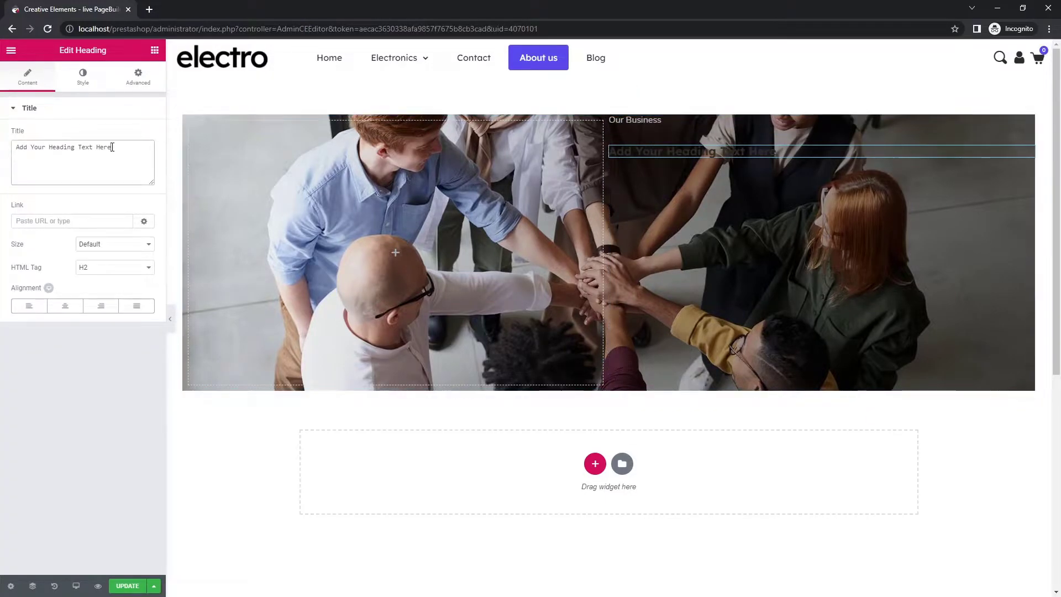
{"action": "key", "text": "ctrl+a"}
{"action": "type", "text": "About us"}
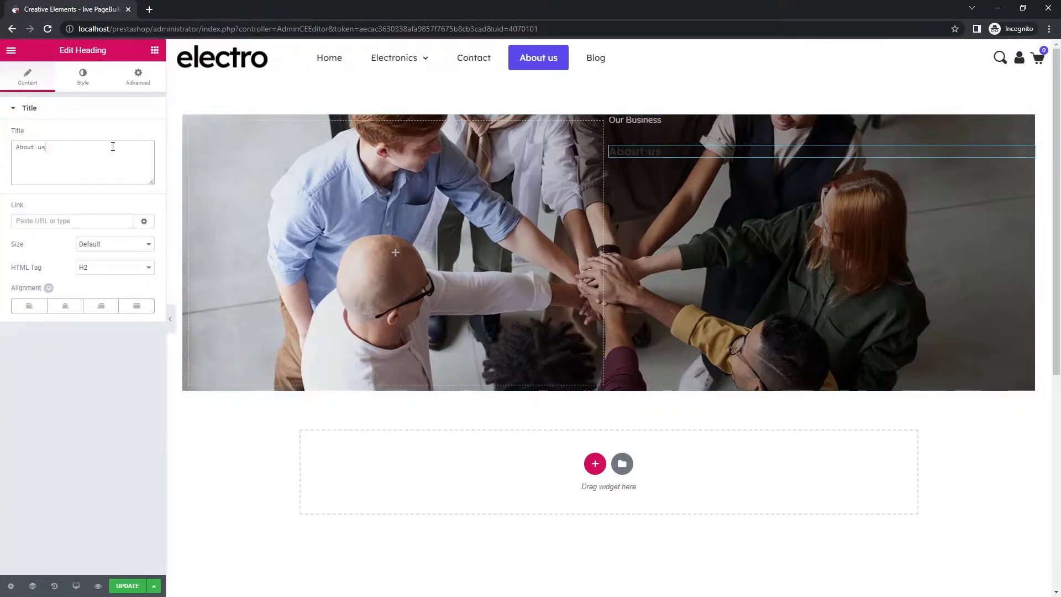
{"action": "left_click", "coordinate": [84, 78]}
{"action": "left_click", "coordinate": [136, 139]}
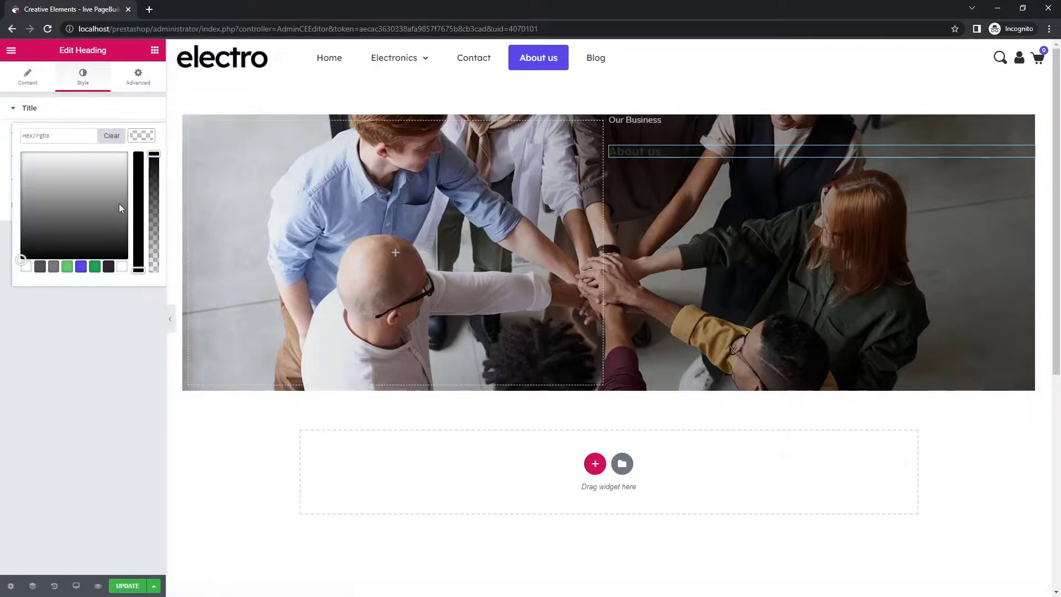
{"action": "left_click", "coordinate": [121, 266]}
{"action": "left_click", "coordinate": [141, 135]}
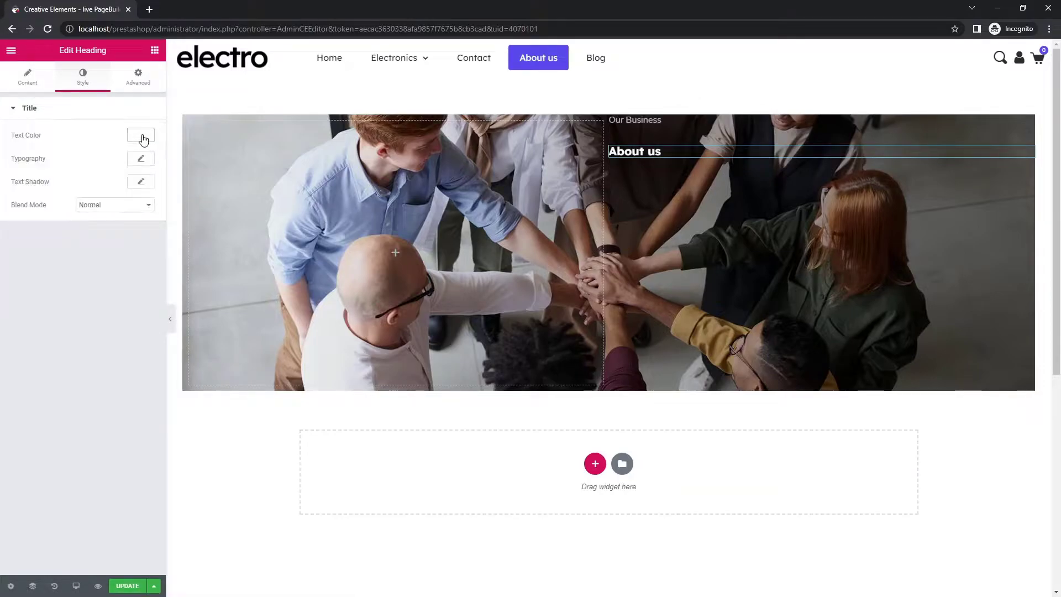
Set the heading's typography to size 38 with line height 1.4
{"action": "left_click", "coordinate": [142, 162]}
{"action": "left_click", "coordinate": [126, 227]}
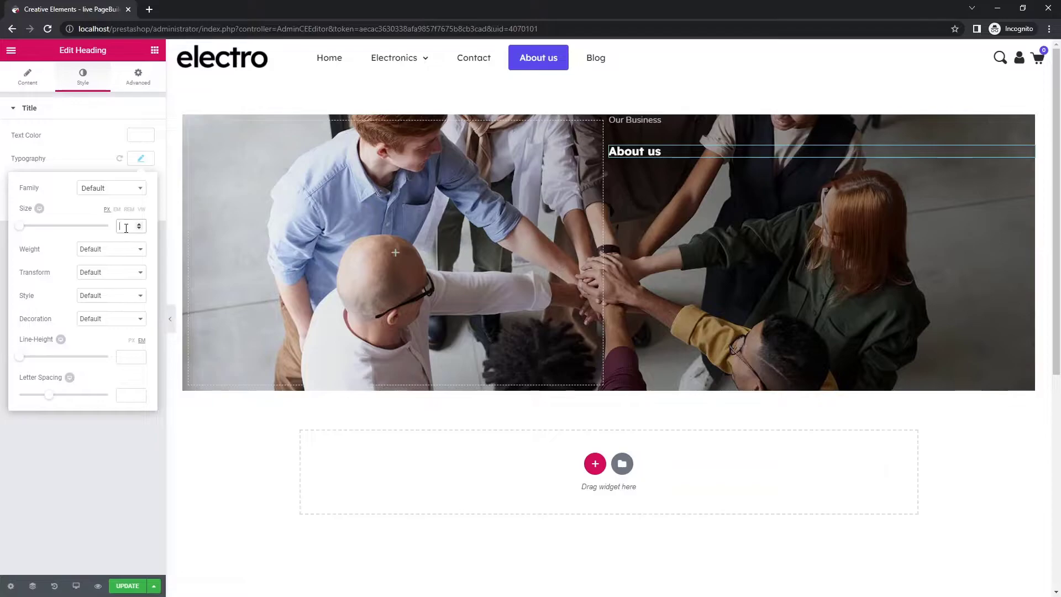
{"action": "type", "text": "38"}
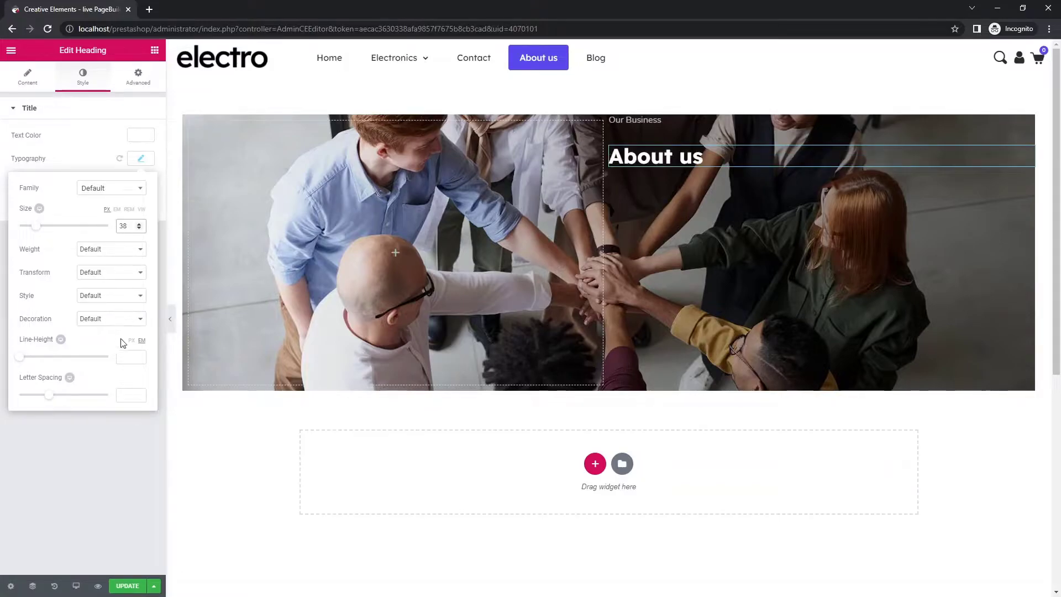
{"action": "left_click", "coordinate": [123, 357]}
{"action": "type", "text": "1"}
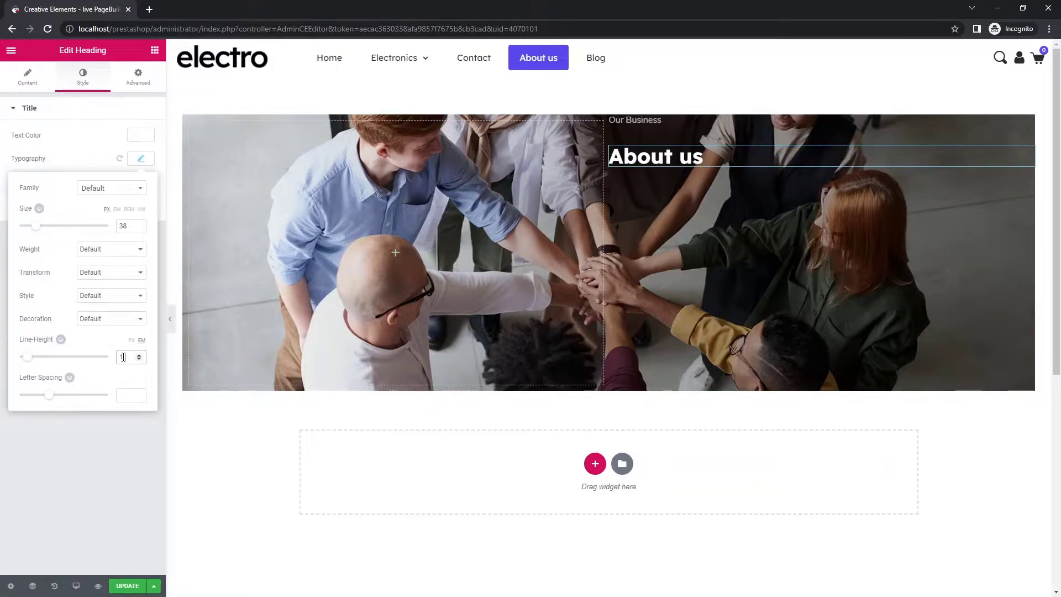
{"action": "type", "text": ".4"}
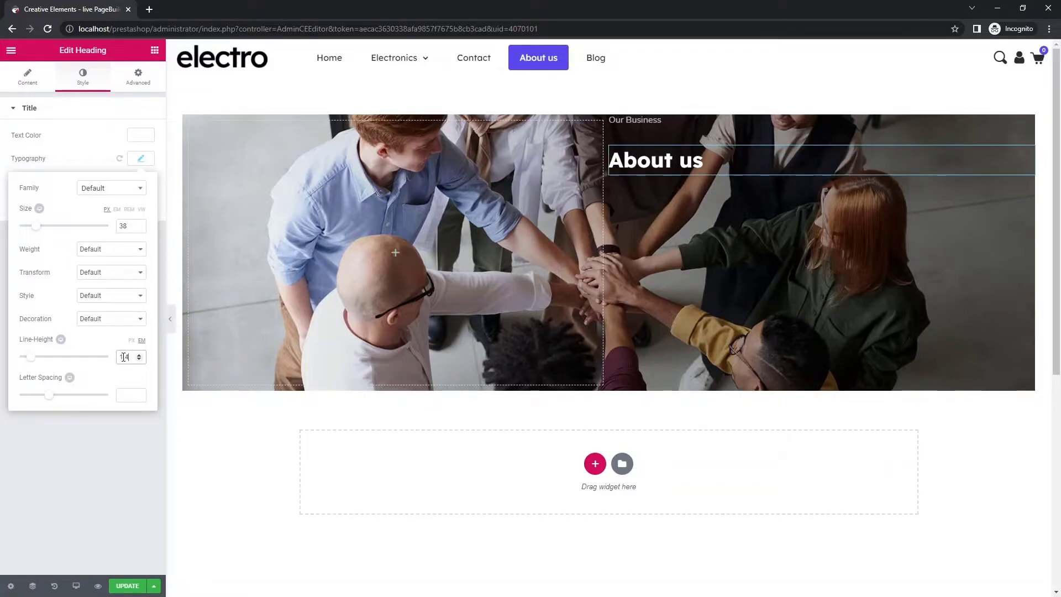
{"action": "left_click", "coordinate": [140, 160]}
Give the heading a dark translucent text shadow with blur 28
{"action": "left_click", "coordinate": [141, 183]}
{"action": "left_click", "coordinate": [132, 211]}
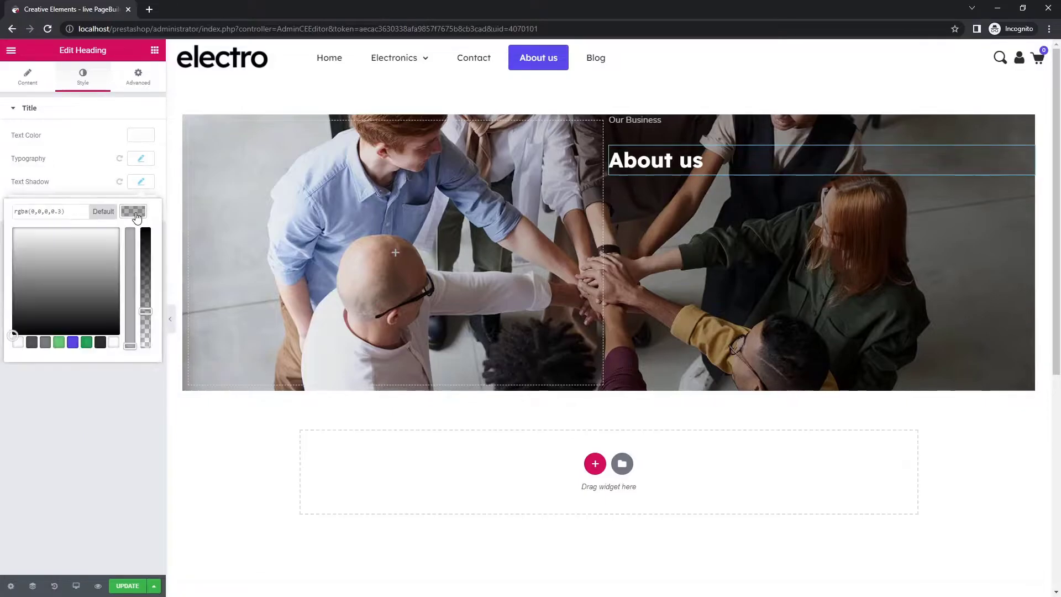
{"action": "left_click", "coordinate": [62, 211]}
{"action": "key", "text": "ctrl+a"}
{"action": "type", "text": "rgba(29,29,31,0.36)"}
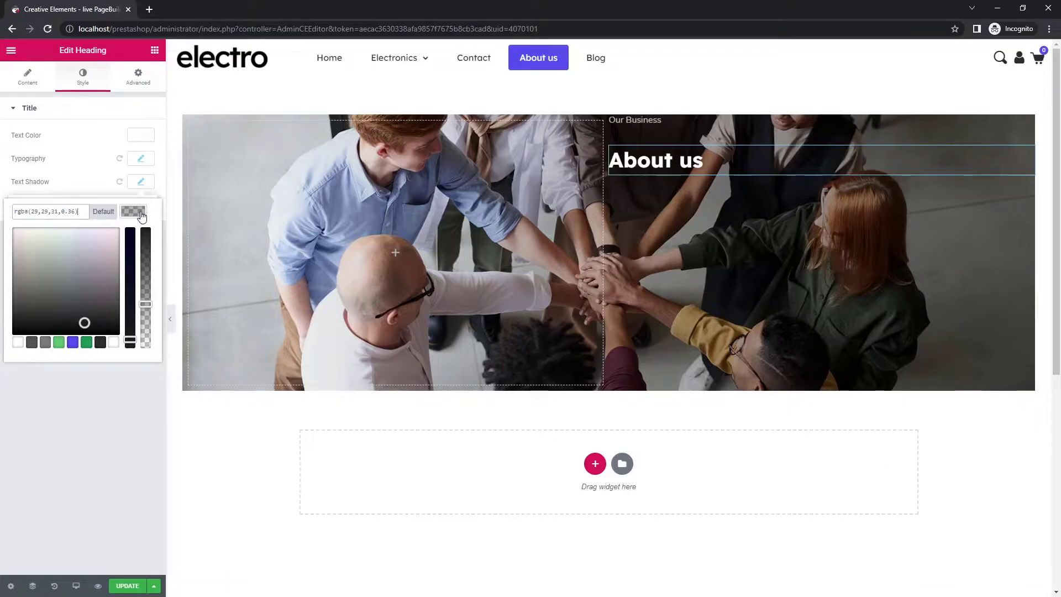
{"action": "left_click", "coordinate": [142, 215]}
{"action": "left_click", "coordinate": [131, 237]}
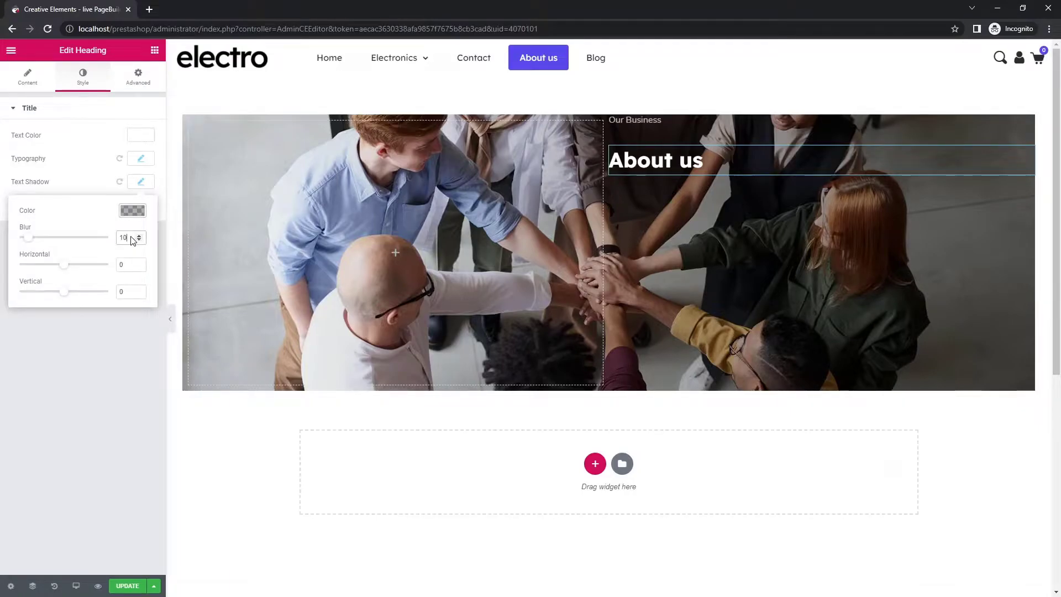
{"action": "key", "text": "Up"}
{"action": "key", "text": "Up"}
{"action": "key", "text": "Up"}
{"action": "key", "text": "Up"}
{"action": "key", "text": "Up"}
{"action": "key", "text": "Up"}
{"action": "key", "text": "Up"}
{"action": "key", "text": "Up"}
{"action": "key", "text": "Up"}
{"action": "key", "text": "Up"}
{"action": "key", "text": "Up"}
{"action": "key", "text": "Up"}
{"action": "key", "text": "Up"}
{"action": "key", "text": "Up"}
{"action": "key", "text": "Up"}
{"action": "key", "text": "Up"}
{"action": "key", "text": "Up"}
{"action": "key", "text": "Up"}
{"action": "left_click", "coordinate": [121, 293]}
{"action": "left_click", "coordinate": [154, 51]}
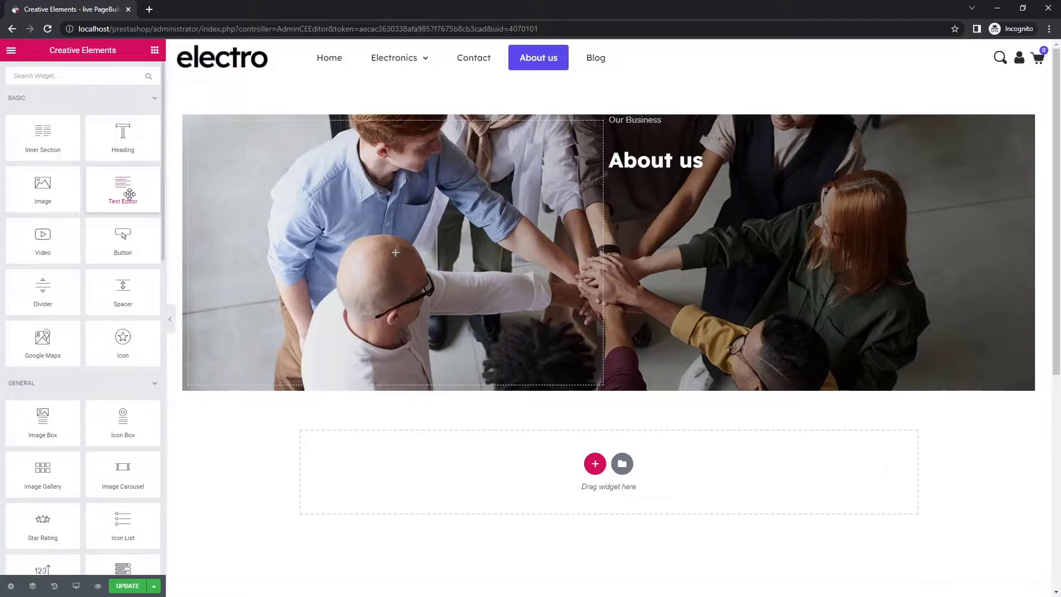
Add the company history paragraph under the heading in translucent white text
{"action": "left_click_drag", "start_coordinate": [129, 194], "coordinate": [666, 174]}
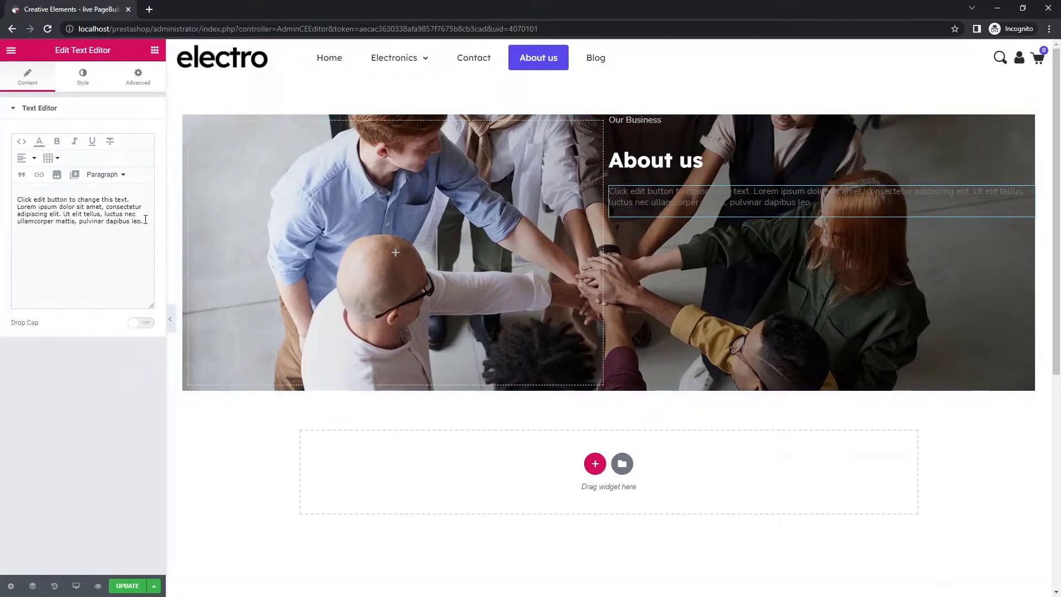
{"action": "key", "text": "ctrl+a"}
{"action": "type", "text": "What started small, with a single discount store and the simple idea of selling more for less, has grown over the last 10 years into one of the largest retailer in europe."}
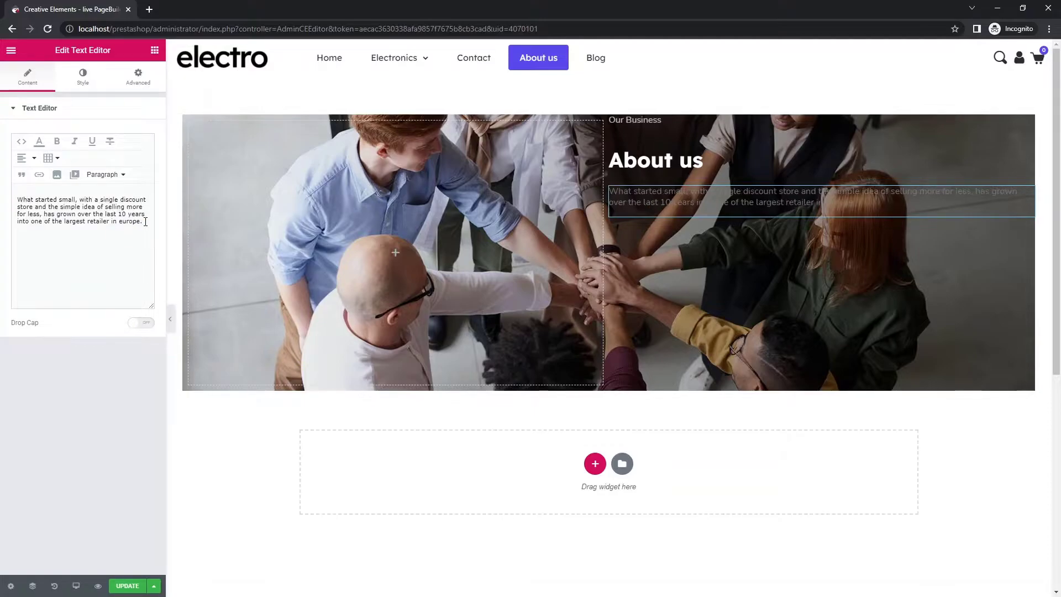
{"action": "left_click", "coordinate": [83, 78]}
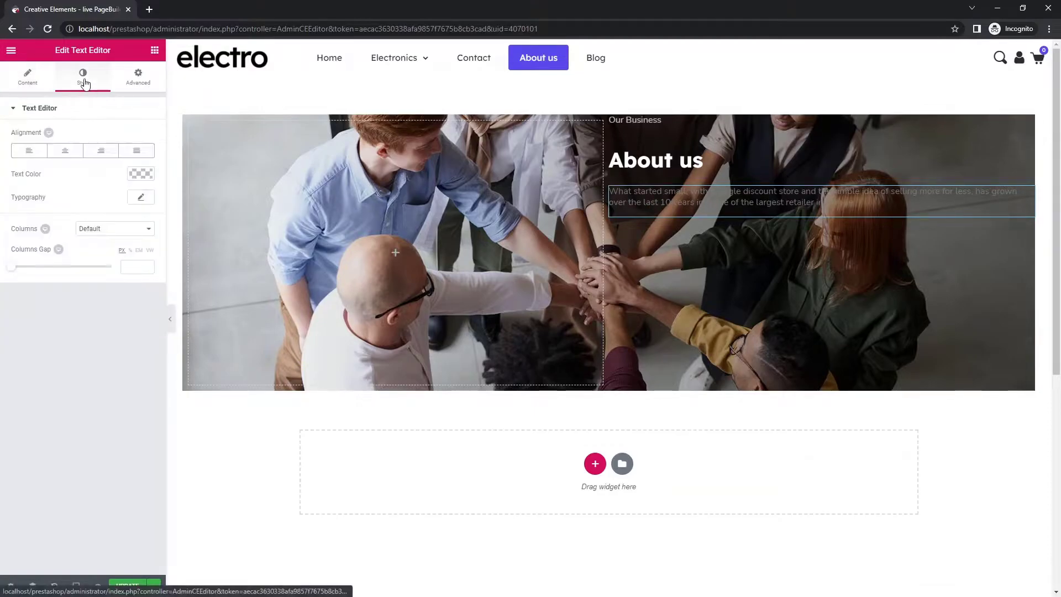
{"action": "left_click", "coordinate": [141, 177]}
{"action": "left_click", "coordinate": [26, 305]}
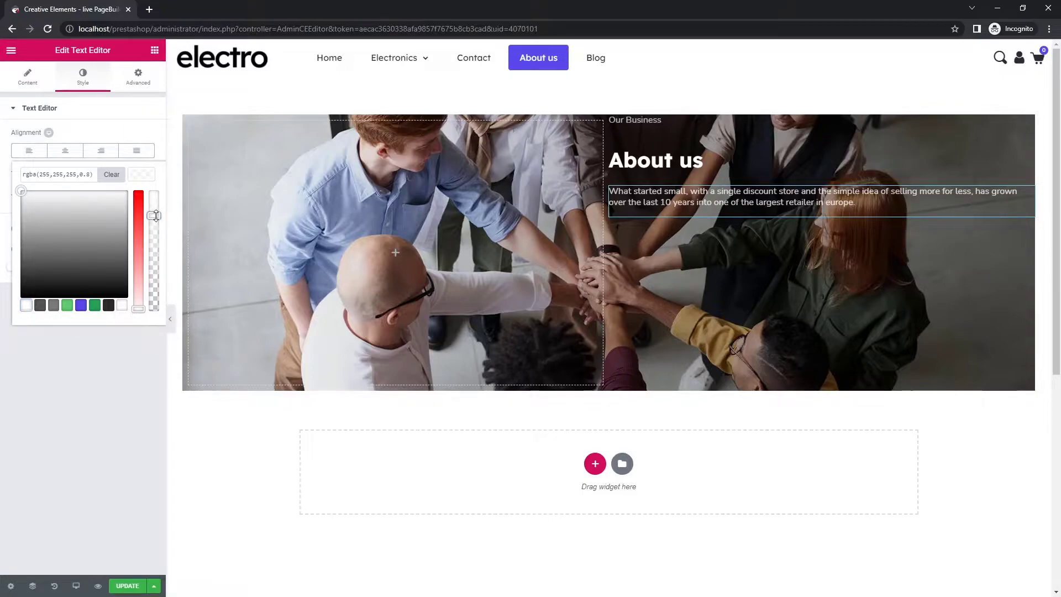
{"action": "left_click_drag", "start_coordinate": [155, 216], "coordinate": [155, 211]}
{"action": "left_click", "coordinate": [145, 177]}
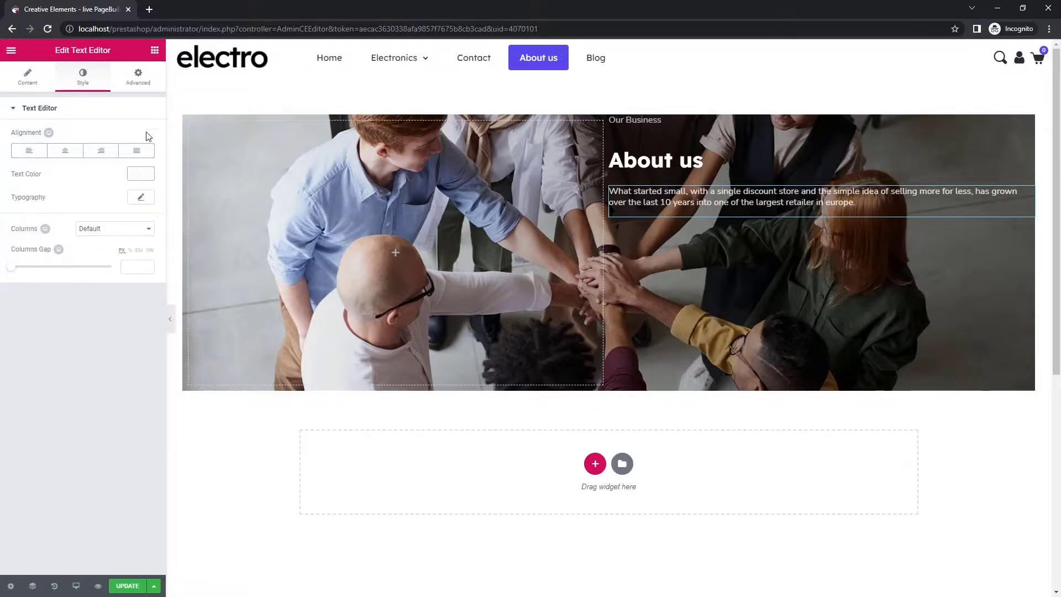
Give the paragraph a custom width of 80
{"action": "left_click", "coordinate": [150, 81]}
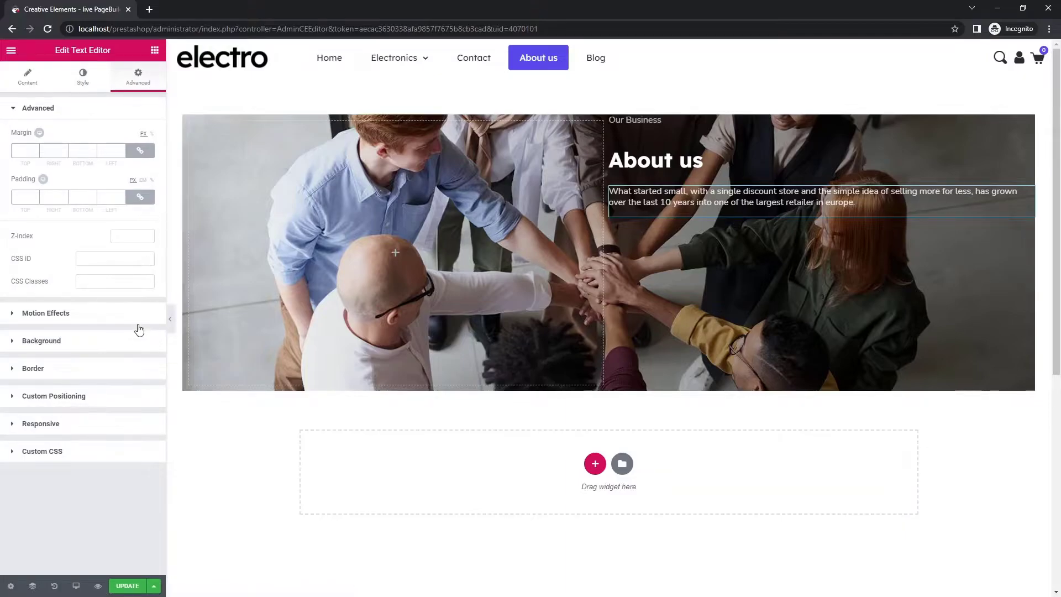
{"action": "left_click", "coordinate": [128, 405]}
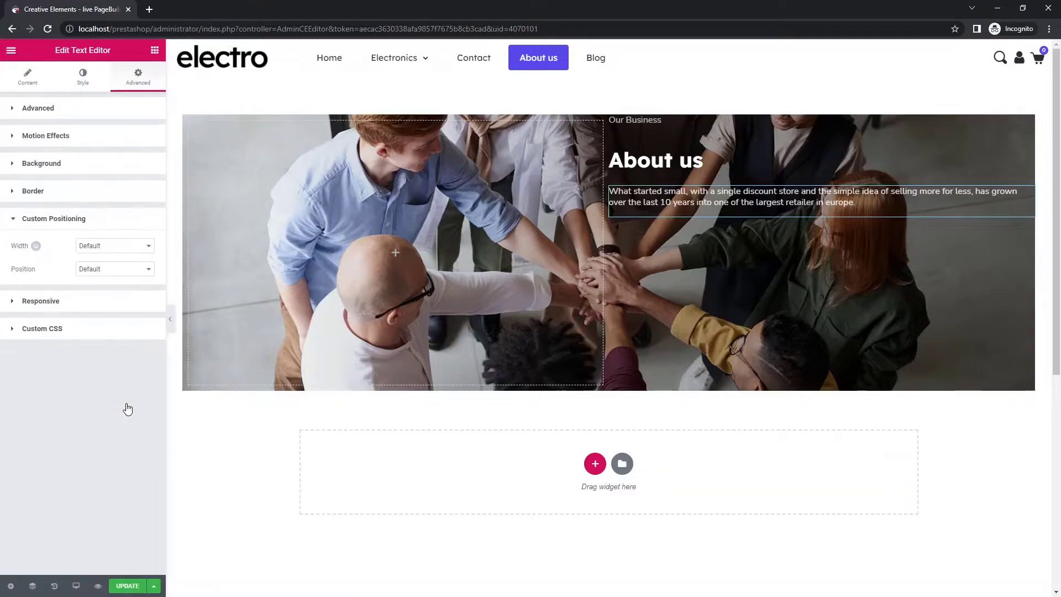
{"action": "left_click", "coordinate": [126, 247]}
{"action": "left_click", "coordinate": [123, 283]}
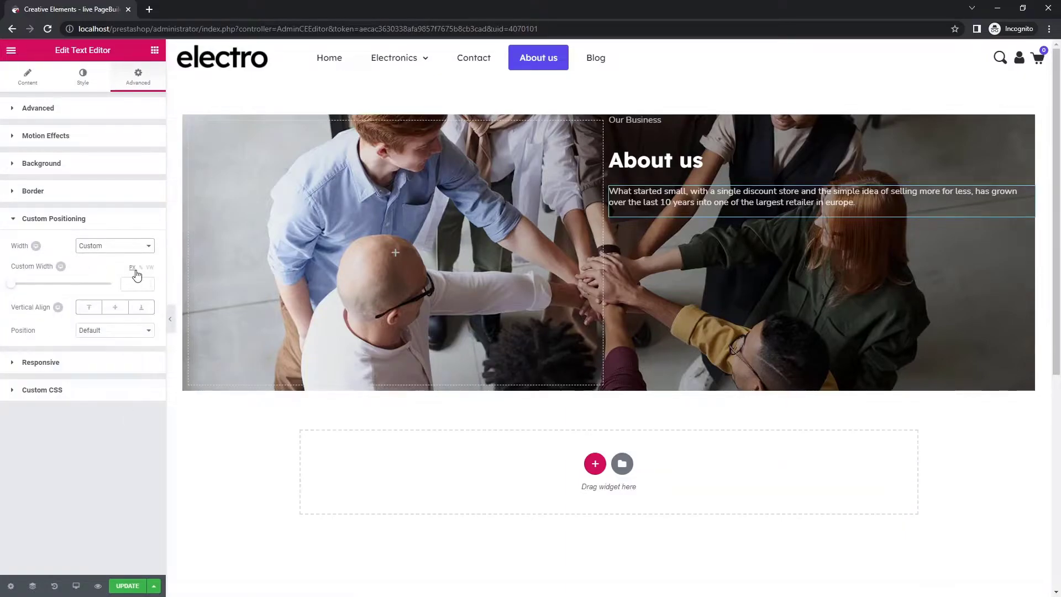
{"action": "type", "text": "80"}
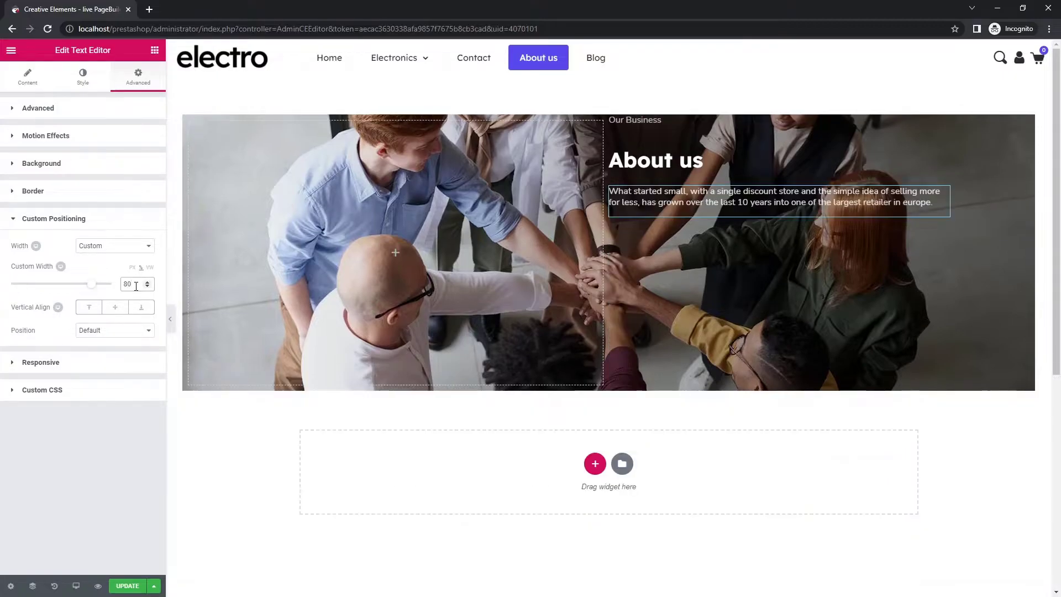
{"action": "left_click", "coordinate": [155, 50]}
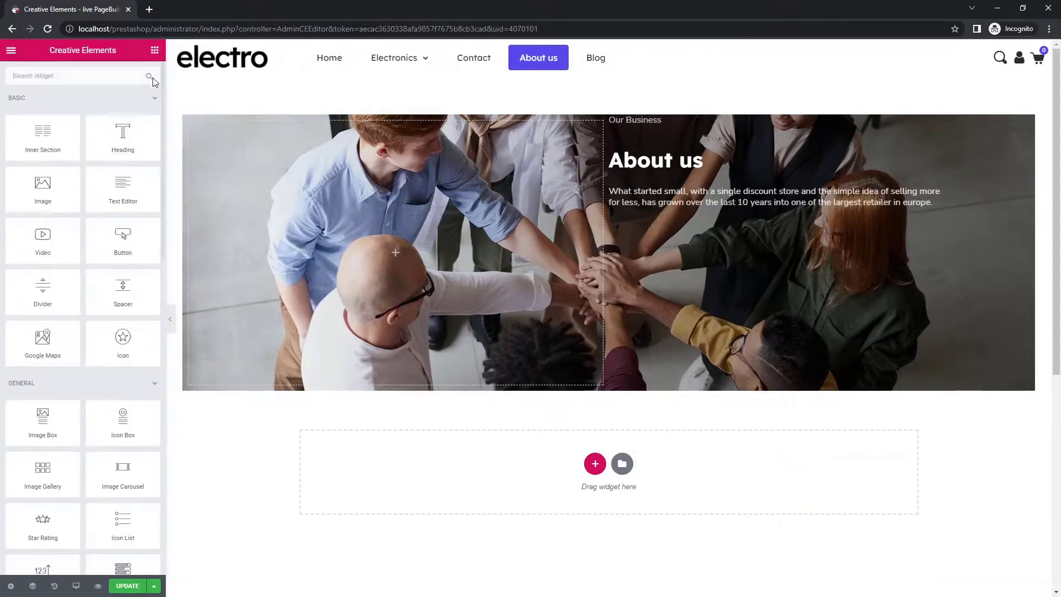
Add a purple divider under the paragraph with weight 4, width 21 and gap 30
{"action": "left_click_drag", "start_coordinate": [41, 297], "coordinate": [681, 210]}
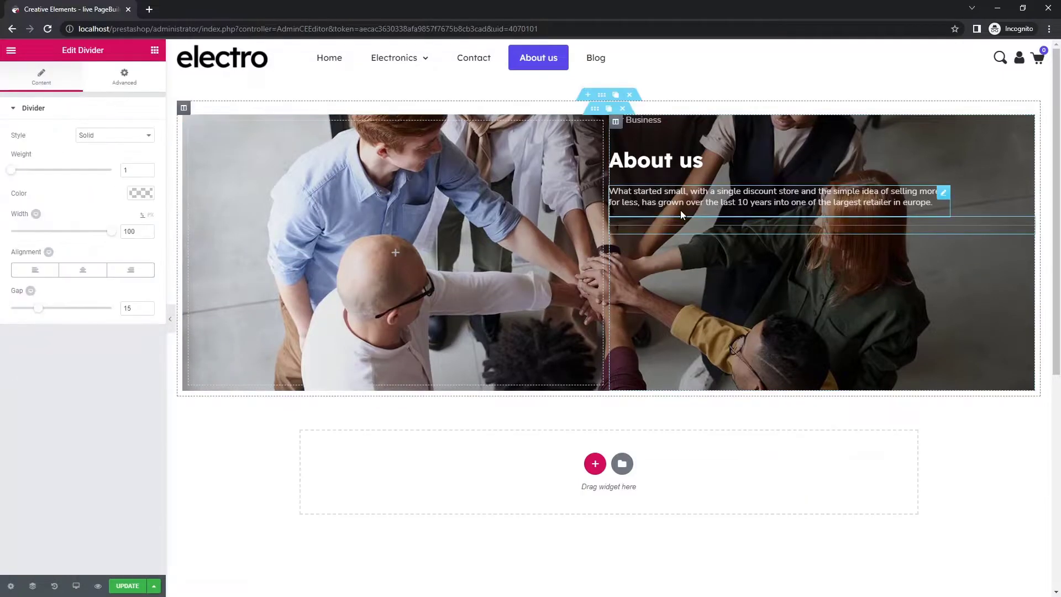
{"action": "key", "text": "BackSpace"}
{"action": "type", "text": "4"}
{"action": "left_click", "coordinate": [138, 196]}
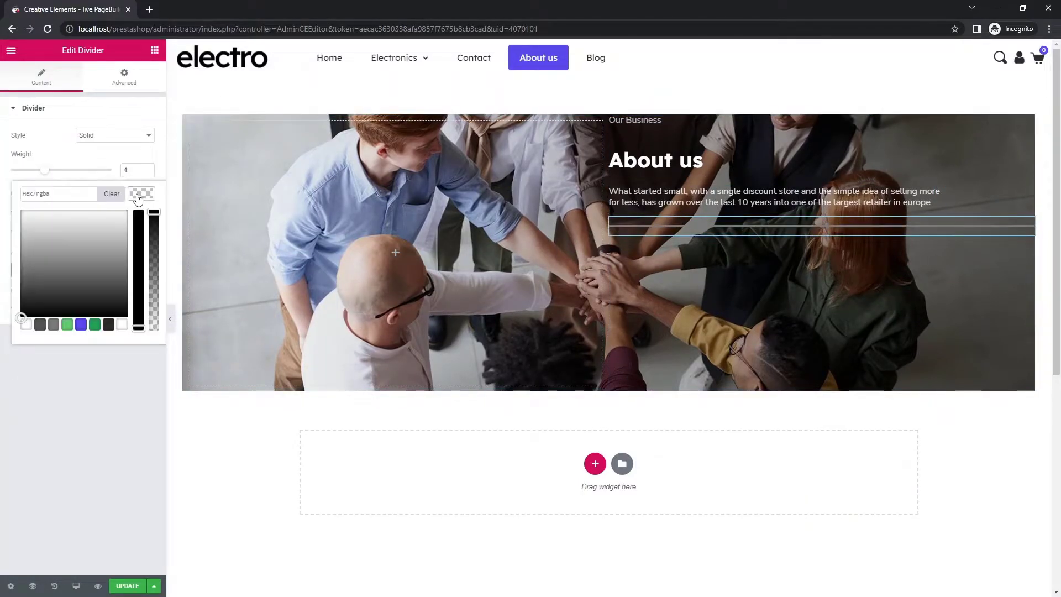
{"action": "left_click", "coordinate": [81, 325]}
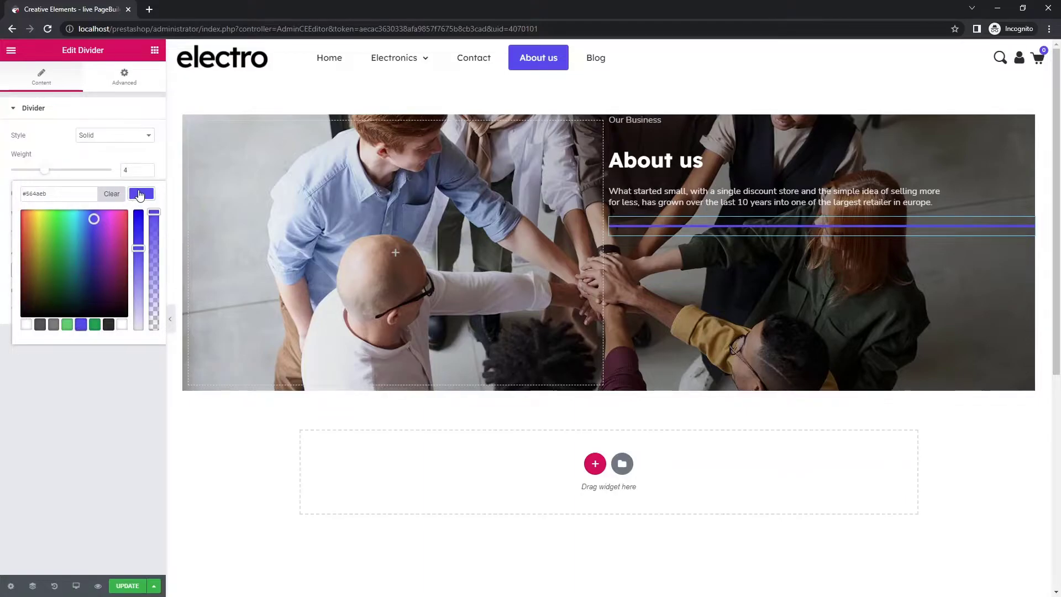
{"action": "left_click", "coordinate": [139, 196]}
{"action": "left_click_drag", "start_coordinate": [136, 233], "coordinate": [121, 232]}
{"action": "type", "text": "21"}
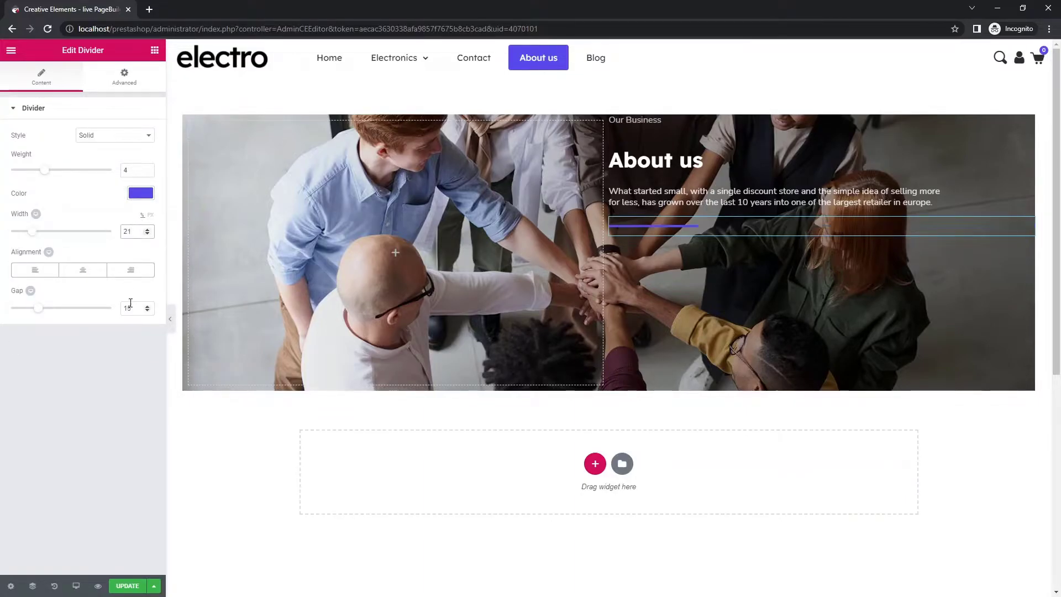
{"action": "double_click", "coordinate": [130, 308]}
{"action": "type", "text": "30"}
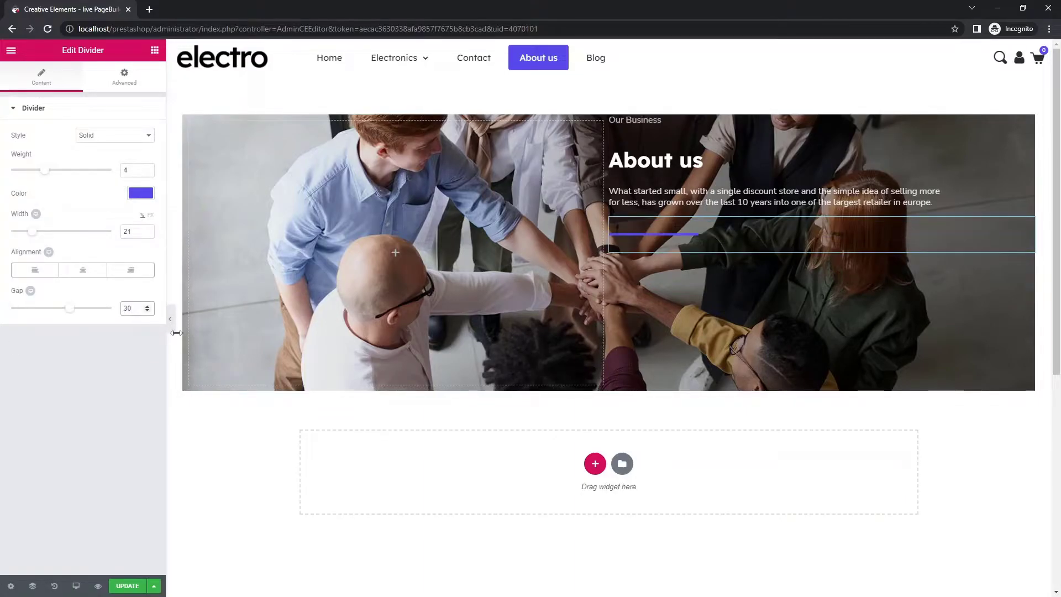
Give the 'Our Business' label an unlinked bottom margin of -20
{"action": "left_click", "coordinate": [729, 127]}
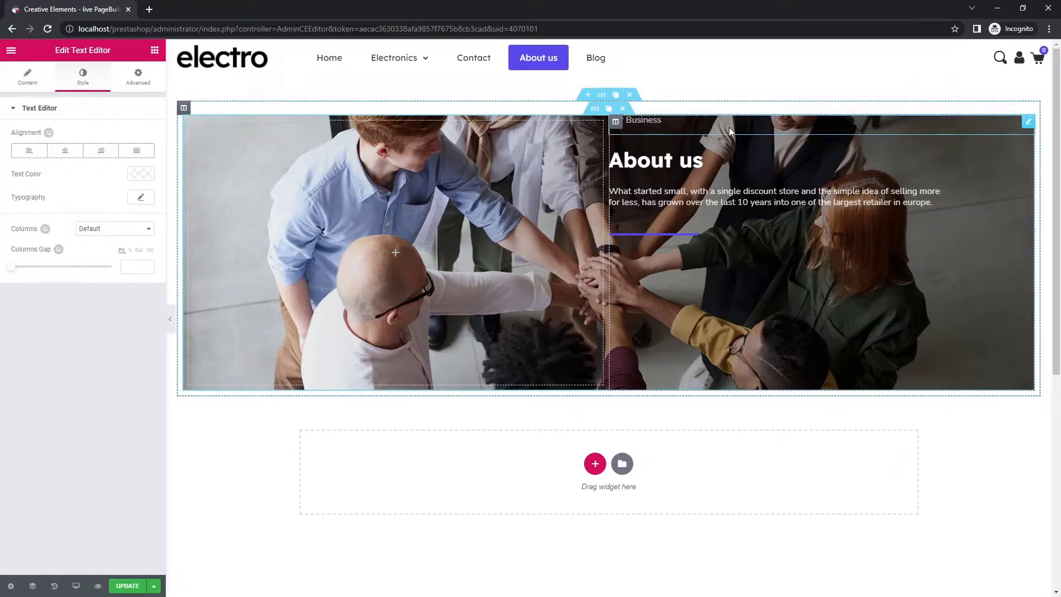
{"action": "left_click", "coordinate": [141, 80]}
{"action": "left_click", "coordinate": [140, 150]}
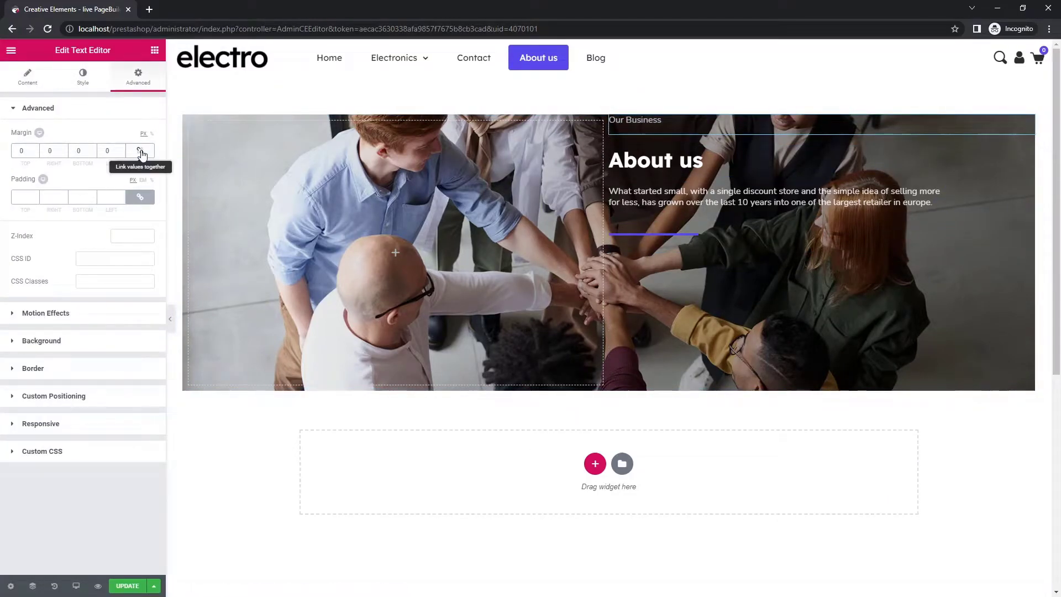
{"action": "left_click", "coordinate": [93, 154]}
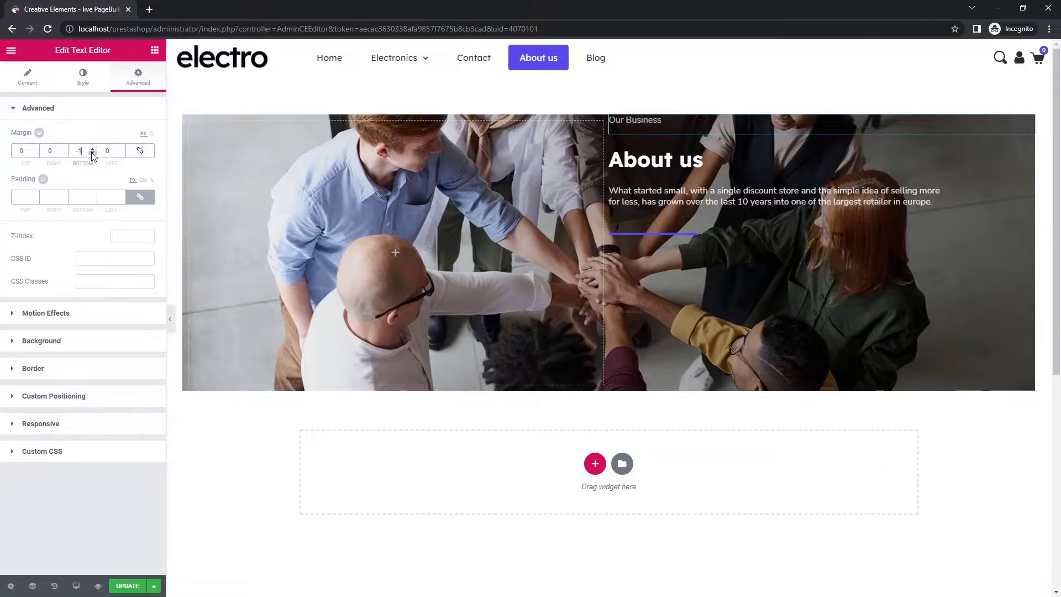
{"action": "left_click_drag", "start_coordinate": [93, 153], "coordinate": [93, 154]}
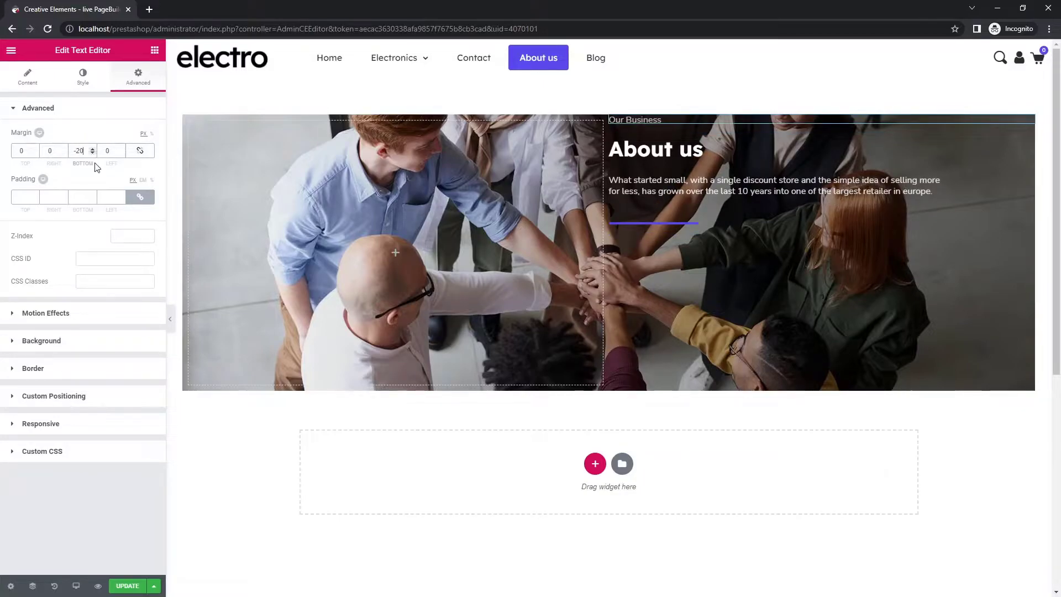
Set the About us column's padding to 10 on every side
{"action": "left_click", "coordinate": [615, 121]}
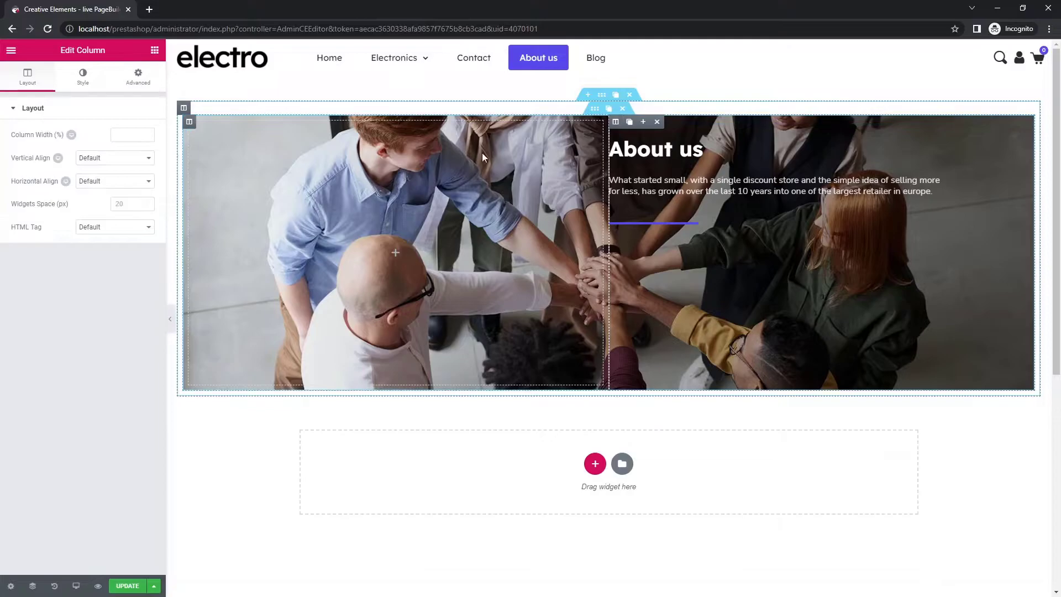
{"action": "left_click", "coordinate": [141, 83]}
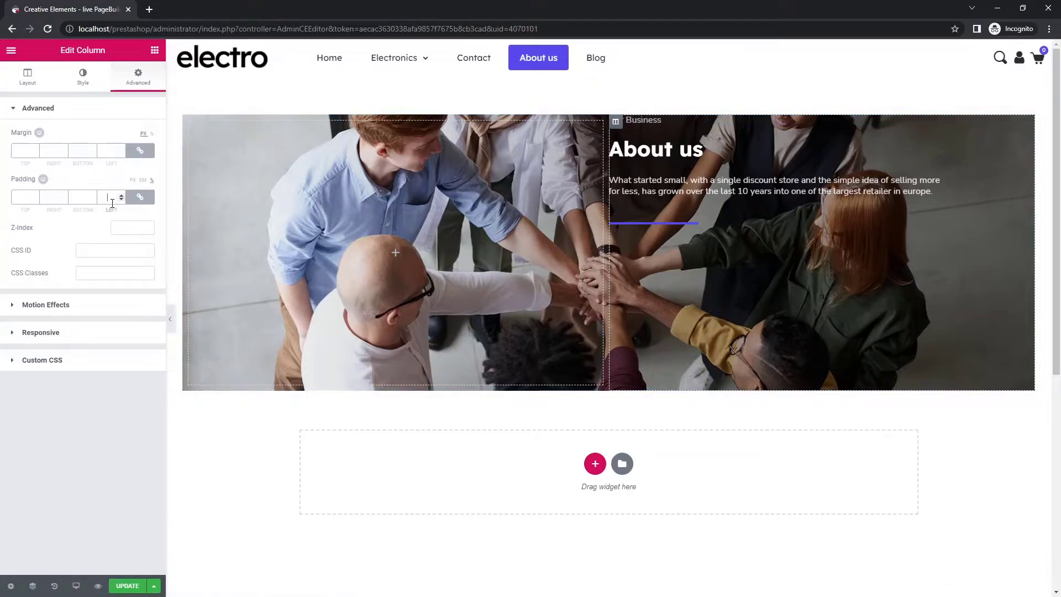
{"action": "type", "text": "10"}
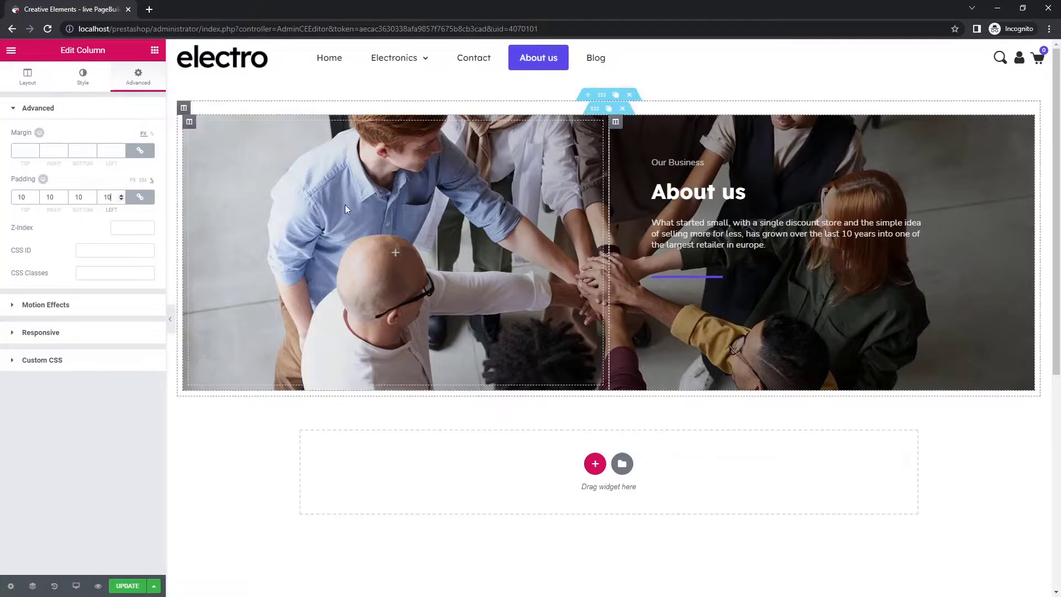
Set the inner section's Content Position to Middle
{"action": "left_click", "coordinate": [596, 110]}
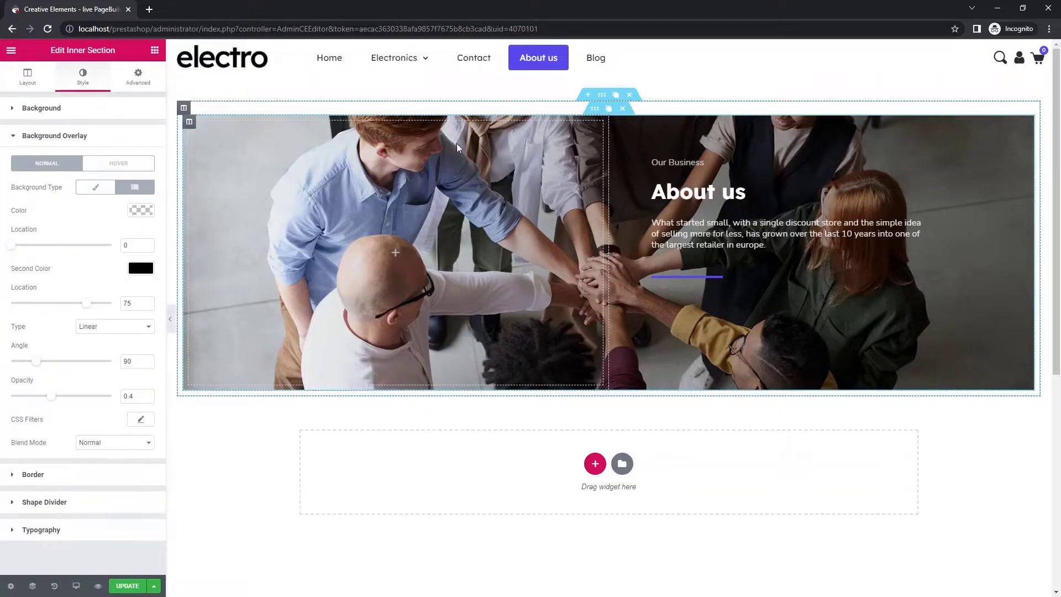
{"action": "left_click", "coordinate": [28, 78]}
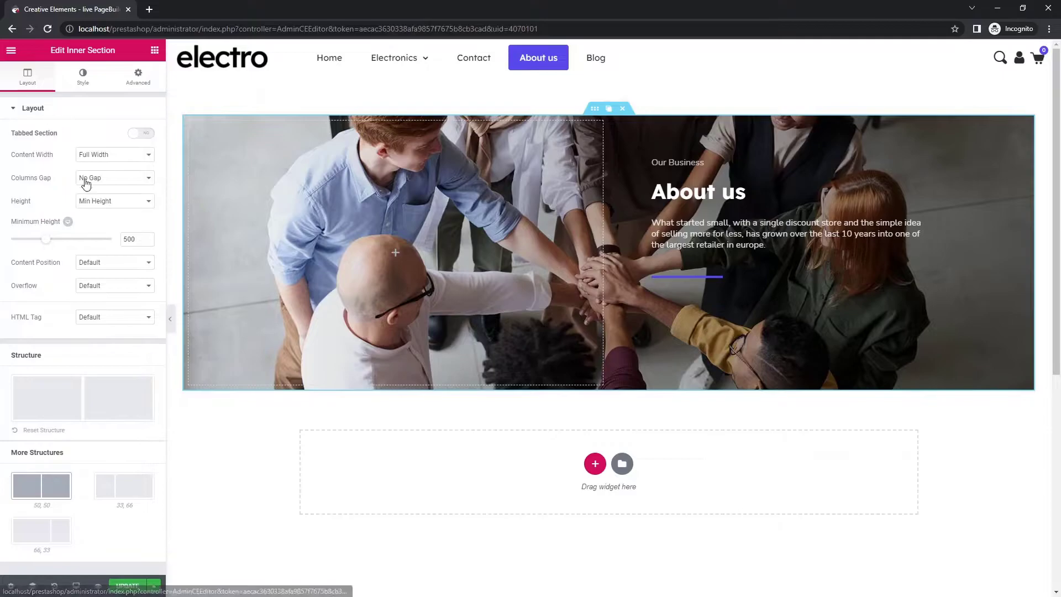
{"action": "left_click", "coordinate": [115, 262]}
{"action": "left_click", "coordinate": [120, 291]}
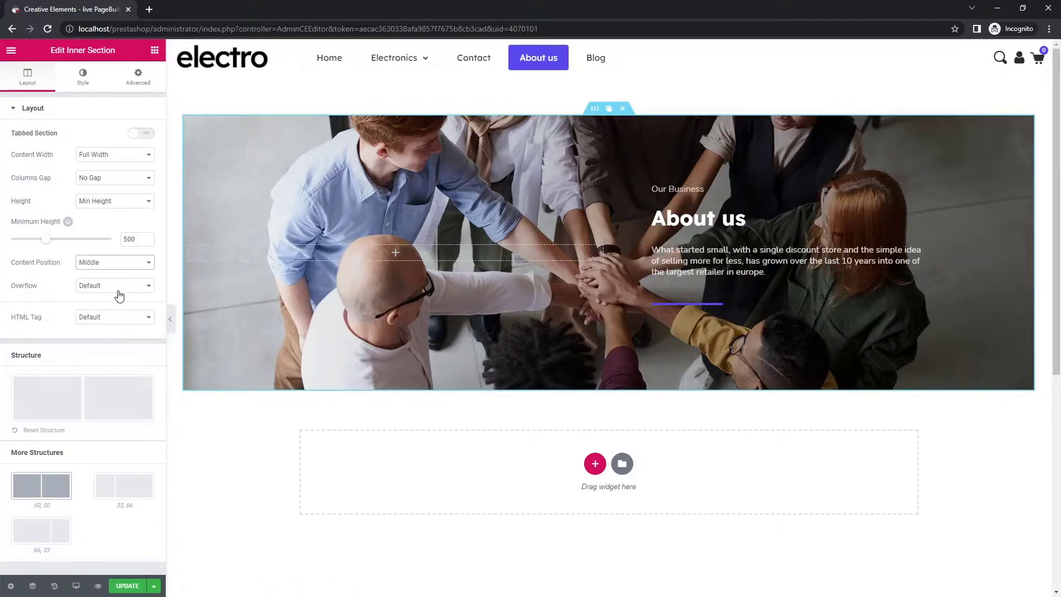
{"action": "left_click", "coordinate": [169, 319]}
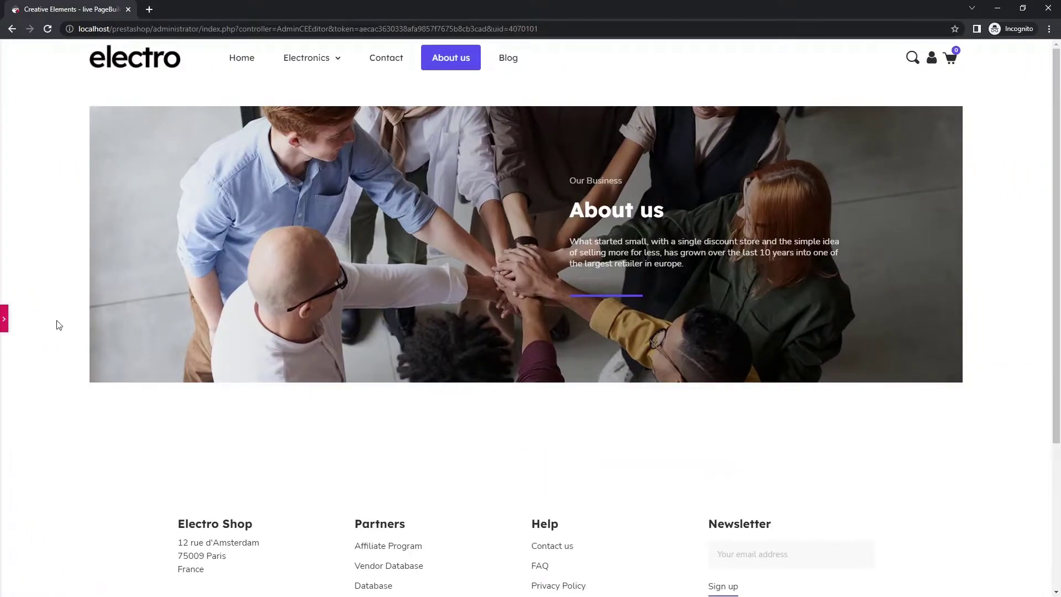
{"action": "left_click", "coordinate": [5, 319]}
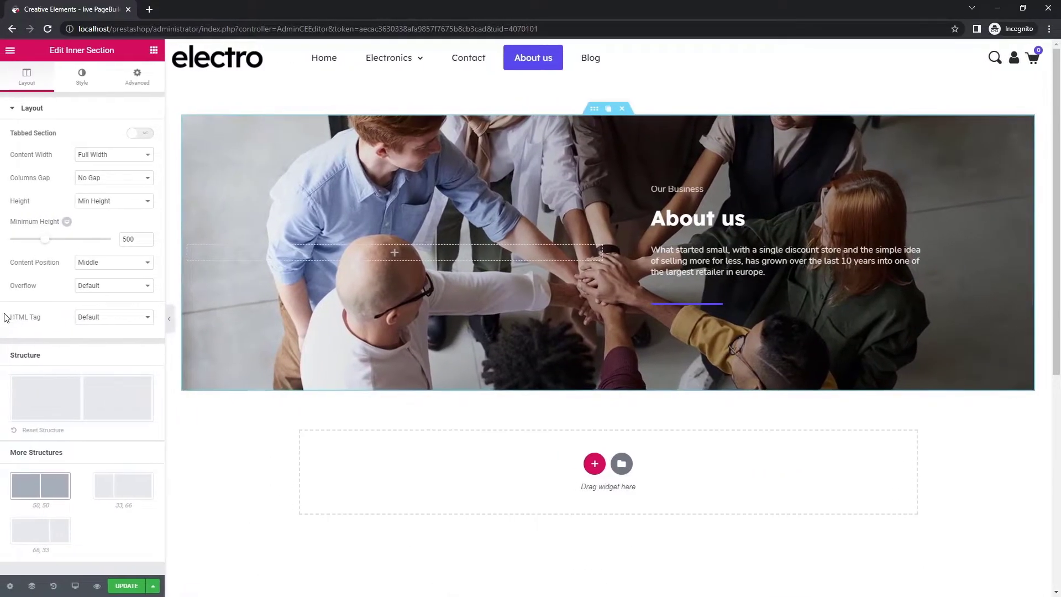
Add a 33/66 section below the hero with 1280 content width and 100 margins above and below
{"action": "left_click", "coordinate": [596, 466]}
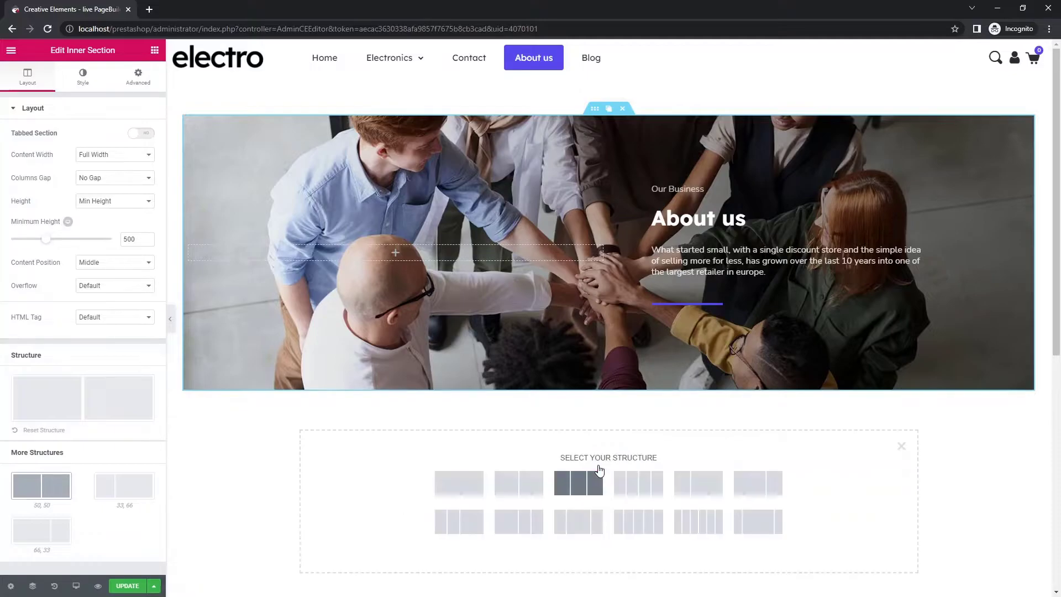
{"action": "left_click", "coordinate": [698, 482]}
{"action": "left_click", "coordinate": [138, 229]}
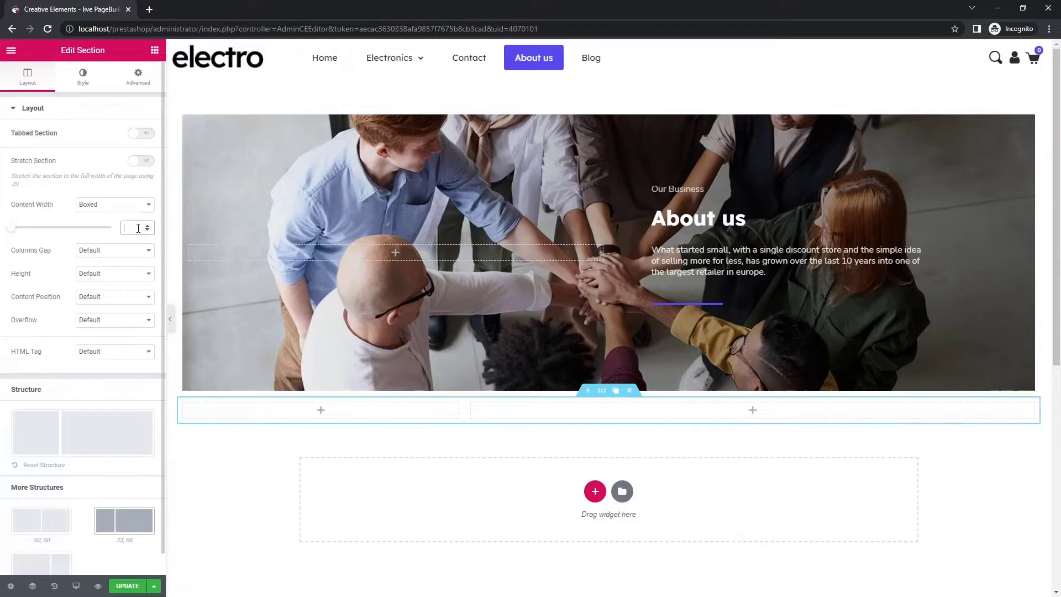
{"action": "type", "text": "1280"}
{"action": "left_click", "coordinate": [138, 80]}
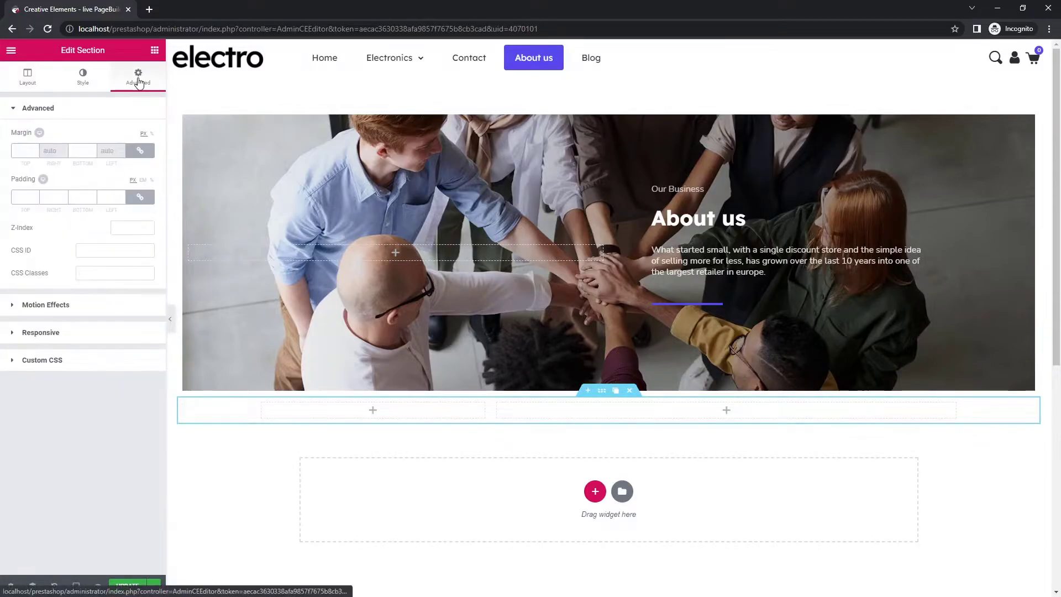
{"action": "left_click", "coordinate": [24, 151]}
{"action": "type", "text": "100"}
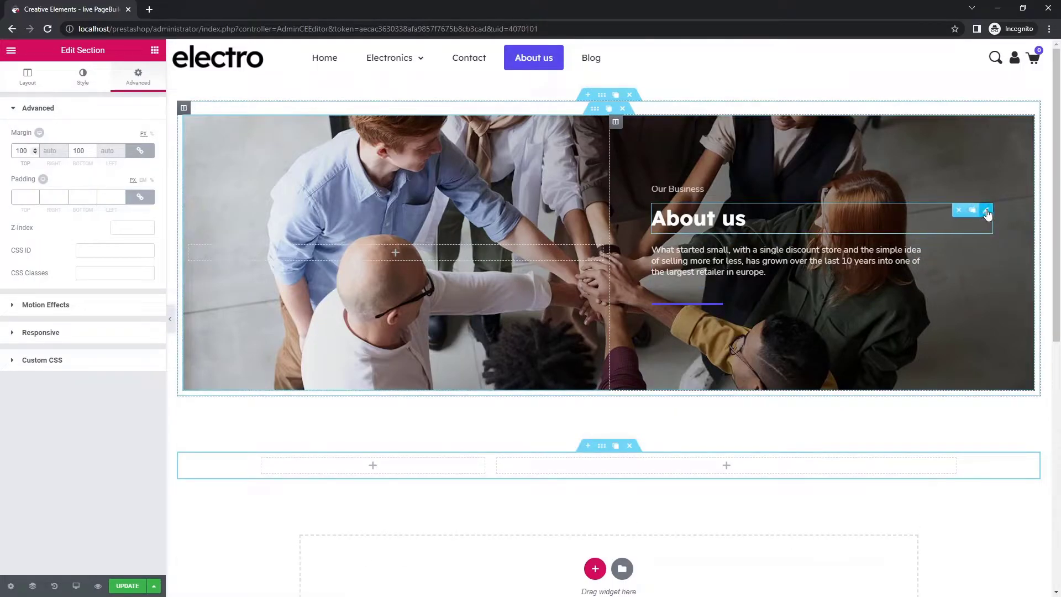
Copy the About us heading into the left column, retitle it 'Our company', make it dark grey, remove its shadow
{"action": "left_click", "coordinate": [976, 210]}
{"action": "left_click_drag", "start_coordinate": [988, 194], "coordinate": [355, 471]}
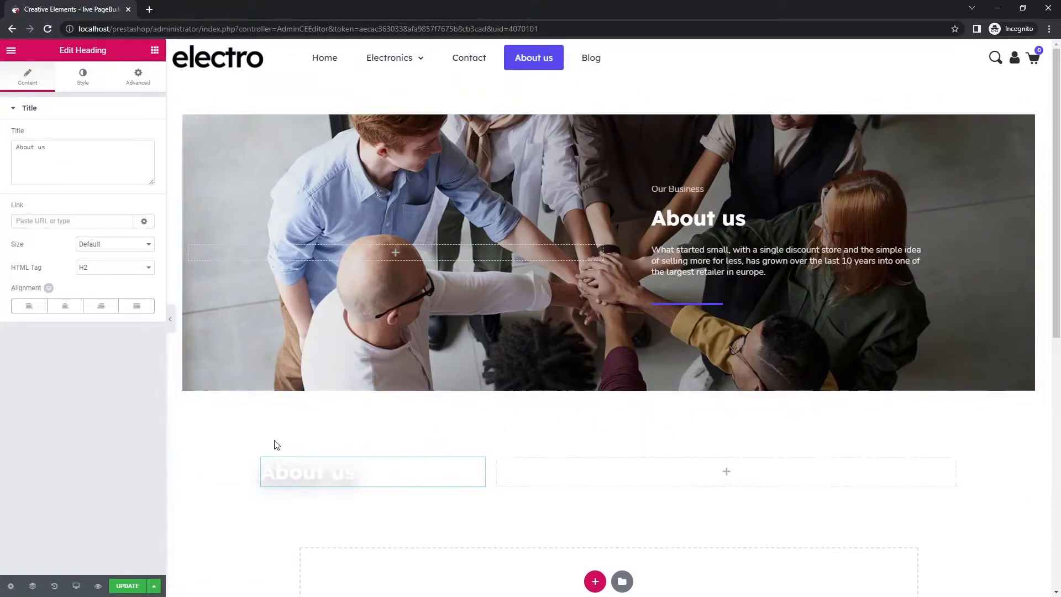
{"action": "left_click", "coordinate": [53, 148]}
{"action": "key", "text": "ctrl+a"}
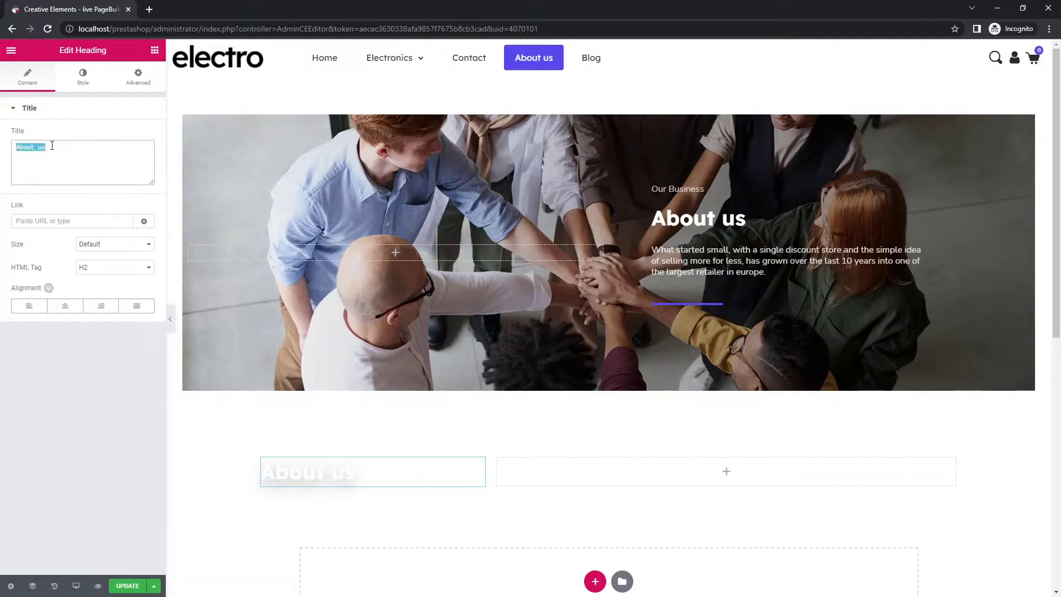
{"action": "type", "text": "Our company"}
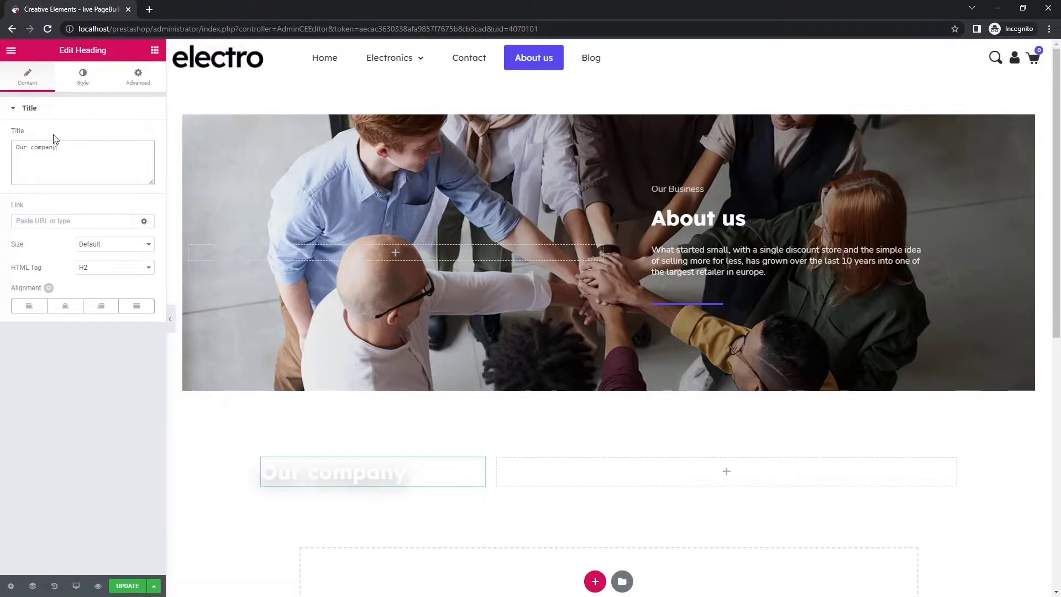
{"action": "left_click", "coordinate": [83, 77]}
{"action": "left_click", "coordinate": [138, 137]}
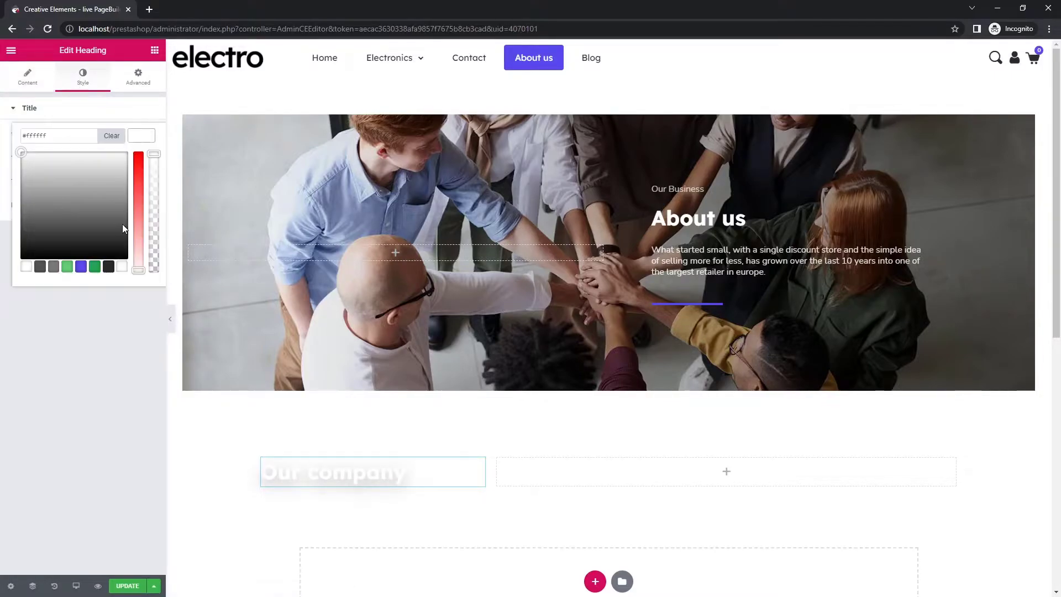
{"action": "left_click", "coordinate": [109, 269]}
{"action": "left_click", "coordinate": [139, 137]}
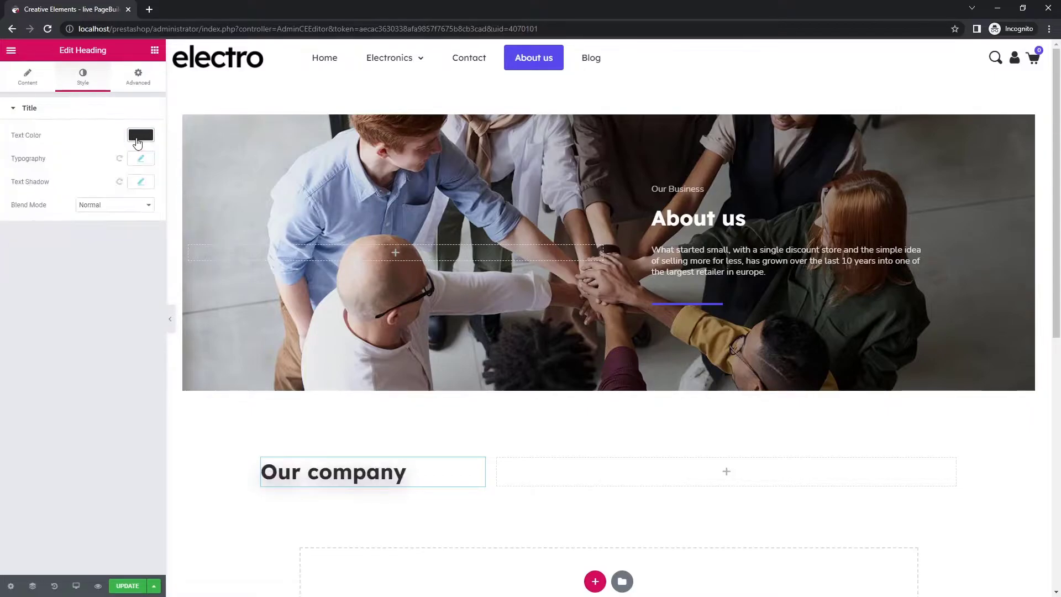
{"action": "left_click", "coordinate": [120, 182]}
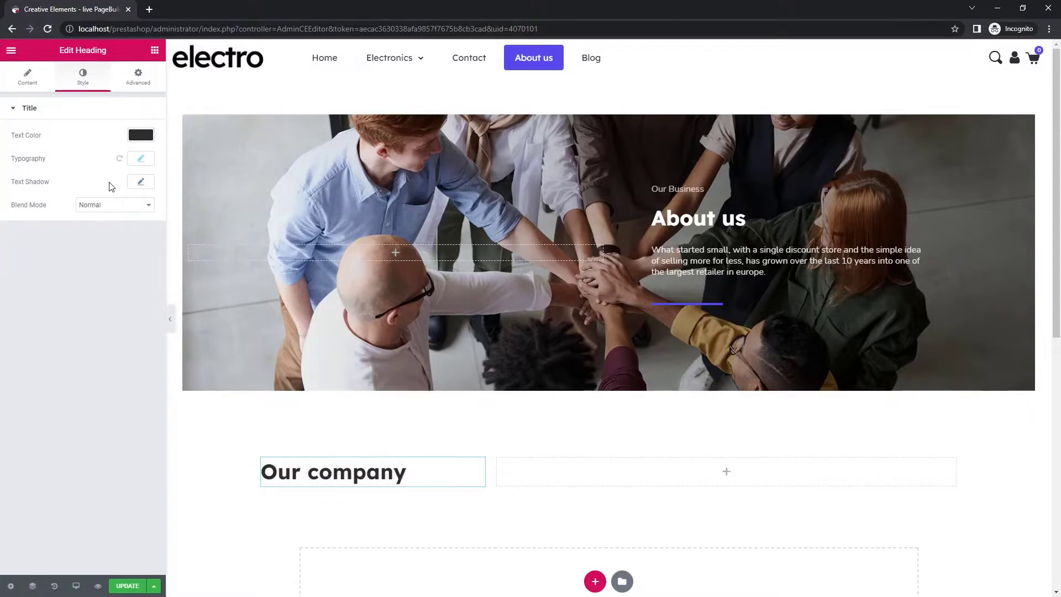
Copy the hero paragraph under Our company and replace its text with Lorem ipsum placeholder
{"action": "mouse_move", "coordinate": [919, 255]}
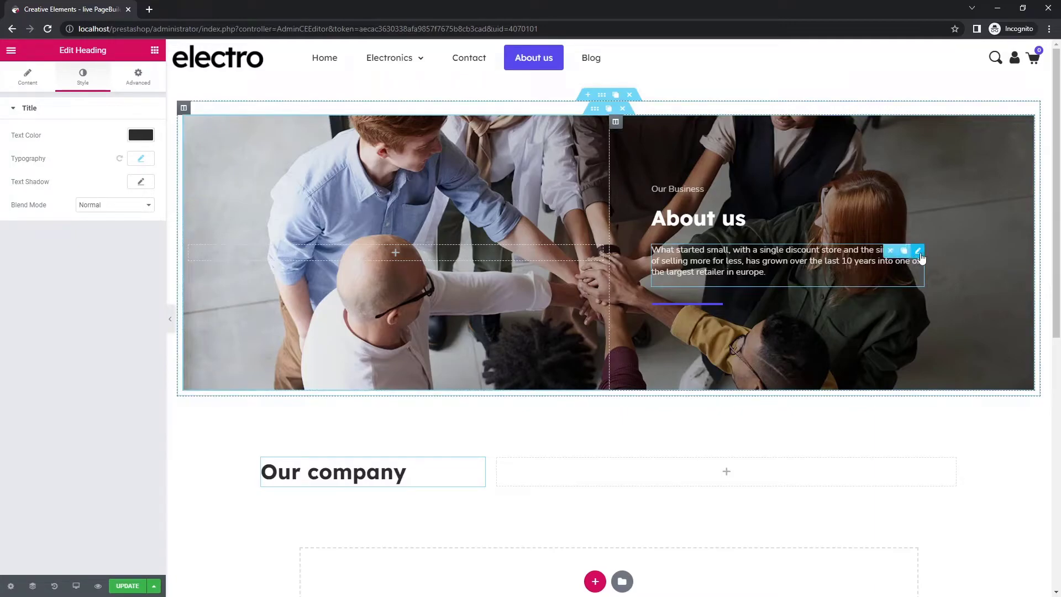
{"action": "left_click", "coordinate": [906, 251]}
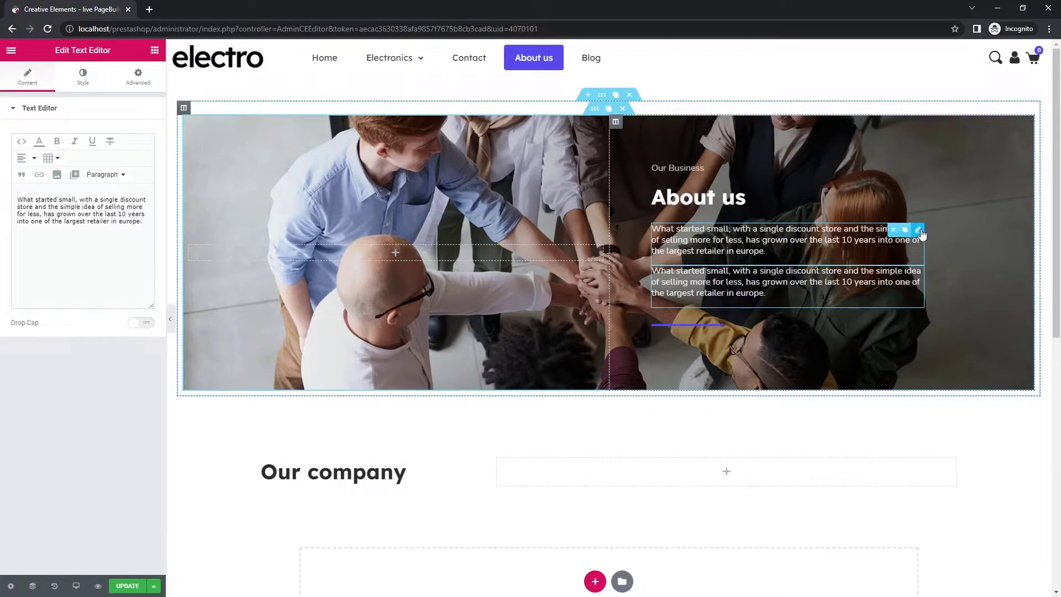
{"action": "left_click_drag", "start_coordinate": [922, 235], "coordinate": [283, 491]}
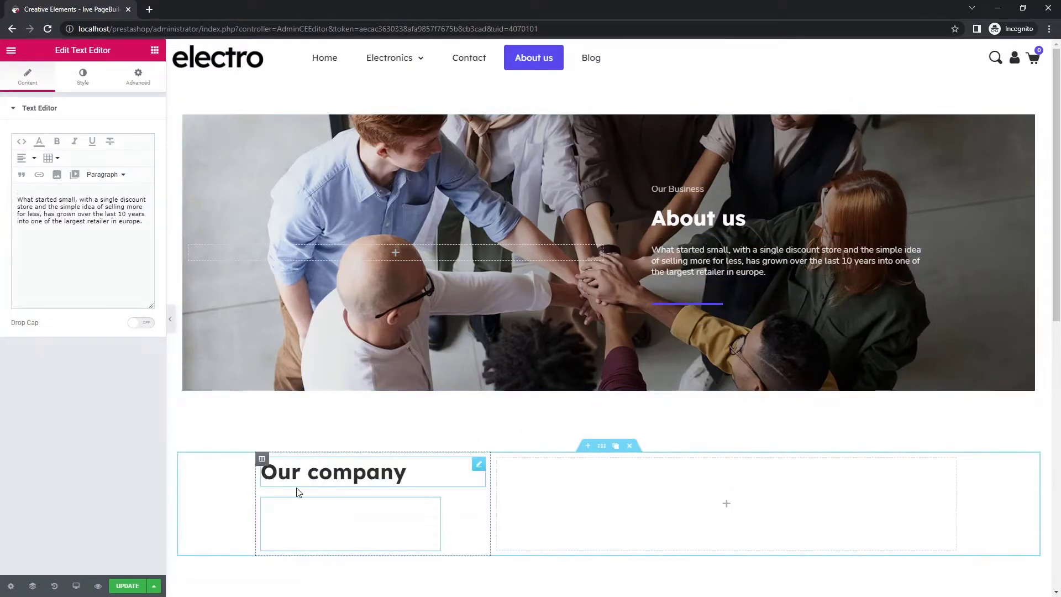
{"action": "key", "text": "ctrl+a"}
{"action": "type", "text": "Lorem ipsum dolor sit amet, consetetur sadipscing elitr"}
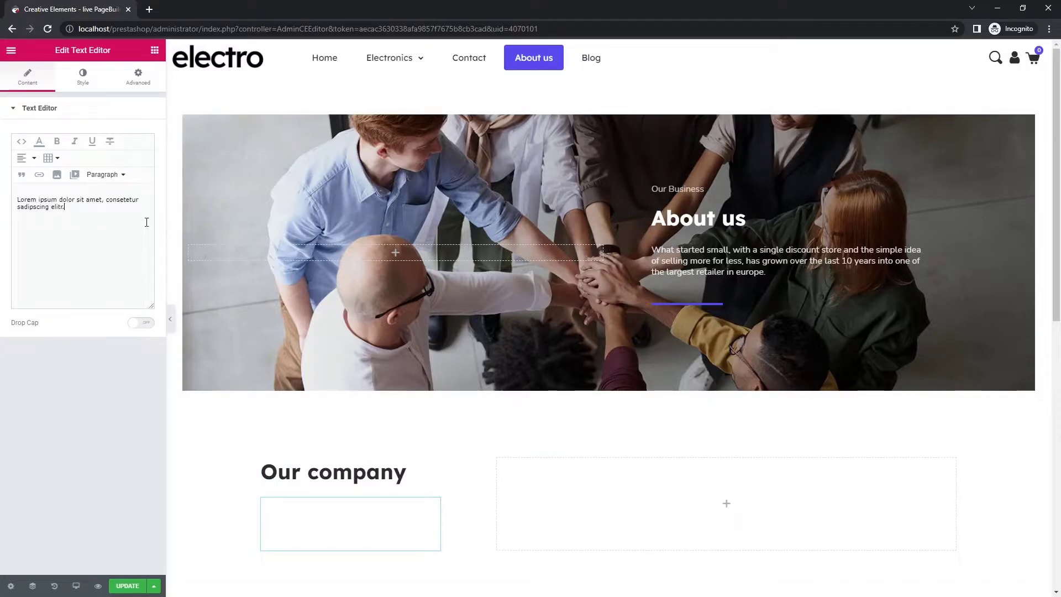
Make the intro text under Our company fully opaque dark grey
{"action": "left_click", "coordinate": [83, 78]}
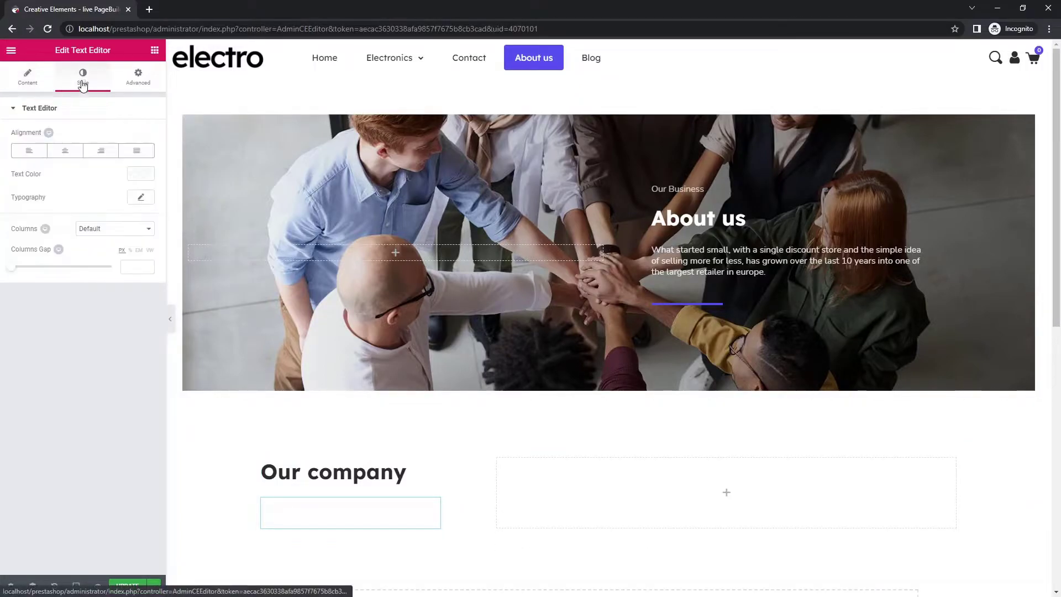
{"action": "left_click", "coordinate": [137, 175]}
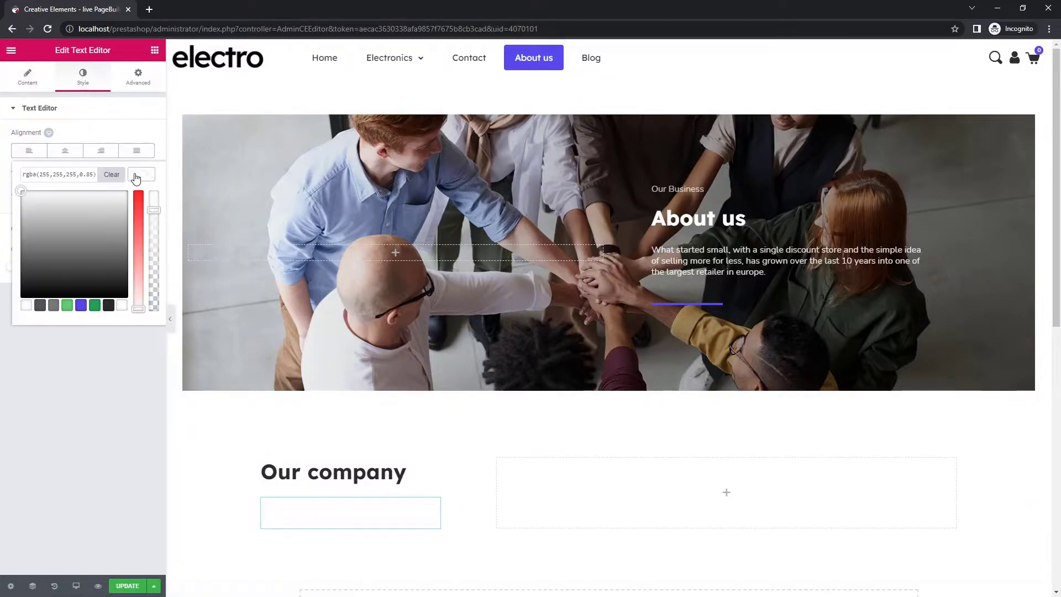
{"action": "left_click", "coordinate": [108, 305]}
{"action": "left_click_drag", "start_coordinate": [154, 210], "coordinate": [152, 190]}
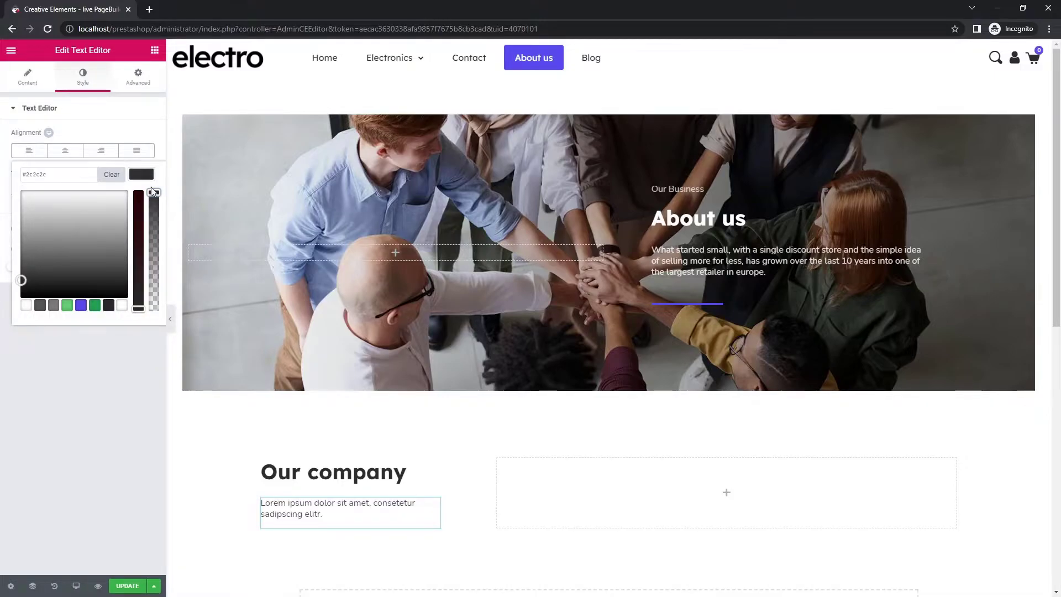
Add a Text Editor to the right column with pasted lorem ipsum, coloured dark grey #2c2c2c
{"action": "left_click", "coordinate": [155, 51]}
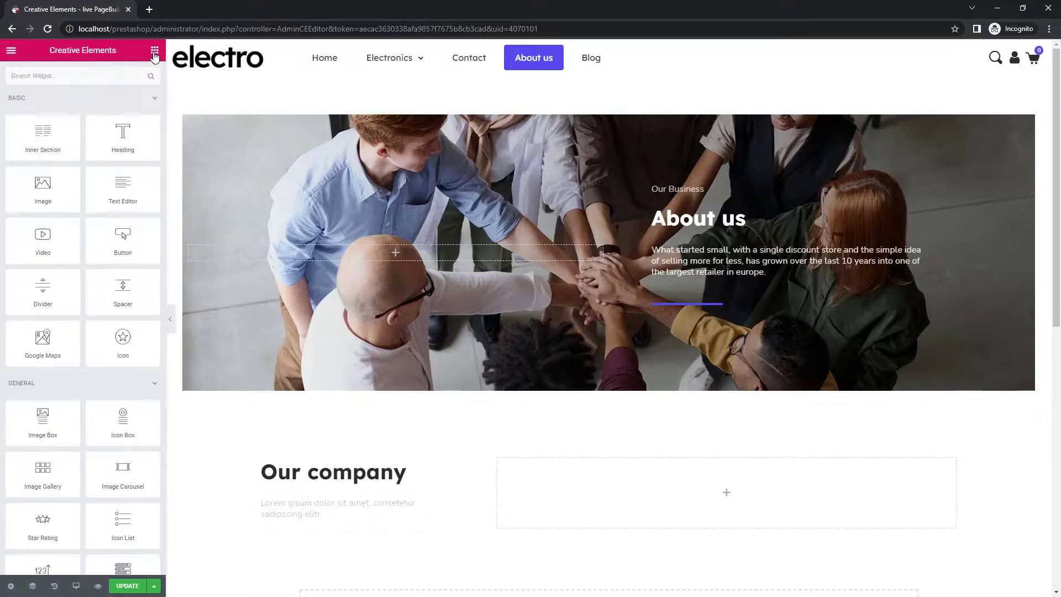
{"action": "left_click_drag", "start_coordinate": [136, 190], "coordinate": [738, 473]}
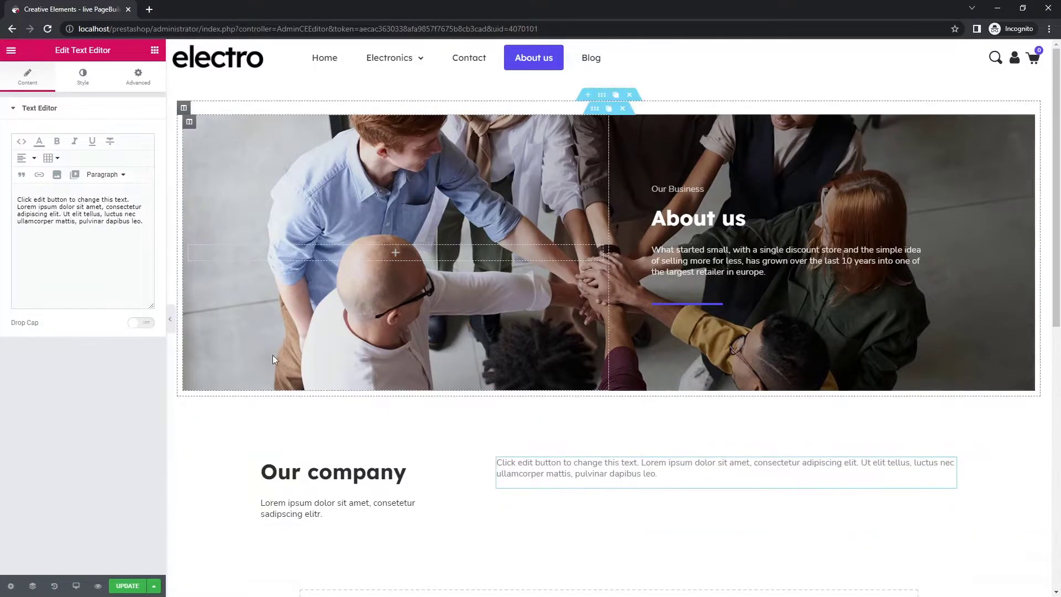
{"action": "left_click", "coordinate": [148, 221]}
{"action": "key", "text": "ctrl+a"}
{"action": "type", "text": "Lorem ipsum dolor sit amet, consectetur adipiscing elit, sed do eiusmod tempor incididunt ut labore et dolore magna aliqua. Pretium vulputate sapien nec sagittis aliquam malesuada bibendum arcu. Egestas maecenas pharetra convallis posuere morbi. Quam viverra orci sagittis eu. Velit aliquet sagittis id consectetur purus. Nisl condimentum id venenatis a condimentum vitae sapien. Arcu non sodales neque sodales ut etiam sit amet nisl. Pulvinar elementum integer enim neque volutpat ac tincidunt vitae. Consectetur a erat nam at lectus urna duis. Sapien nec sagittis aliquam malesuada bibendum arcu."}
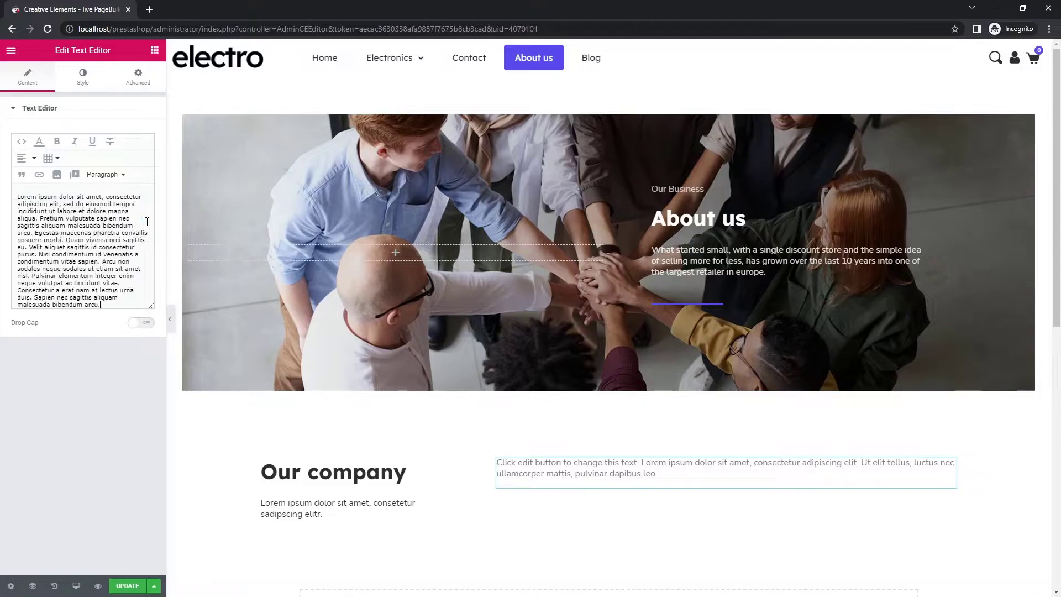
{"action": "left_click", "coordinate": [85, 83]}
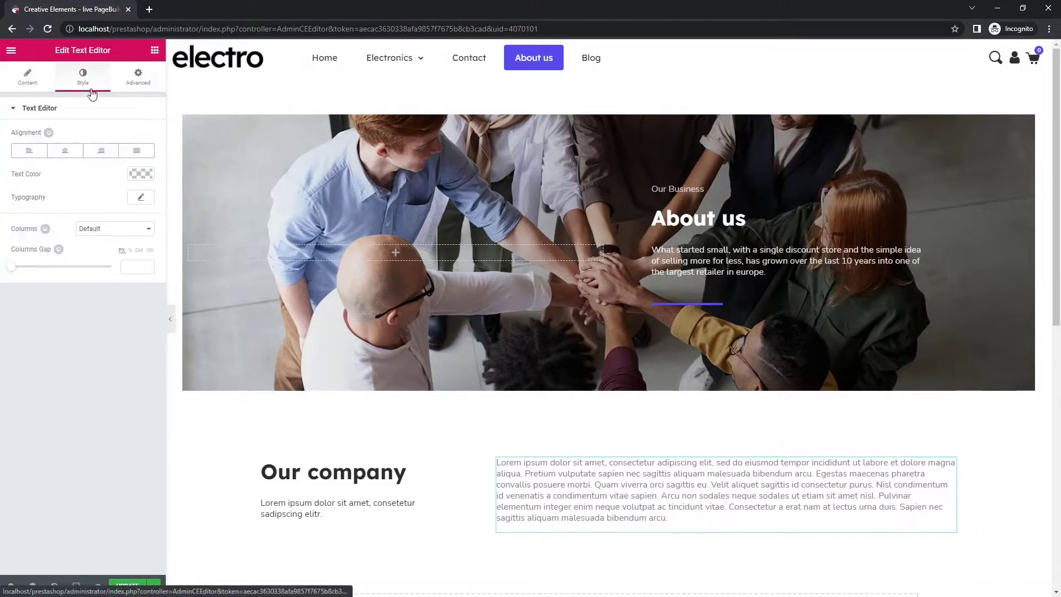
{"action": "left_click", "coordinate": [142, 174]}
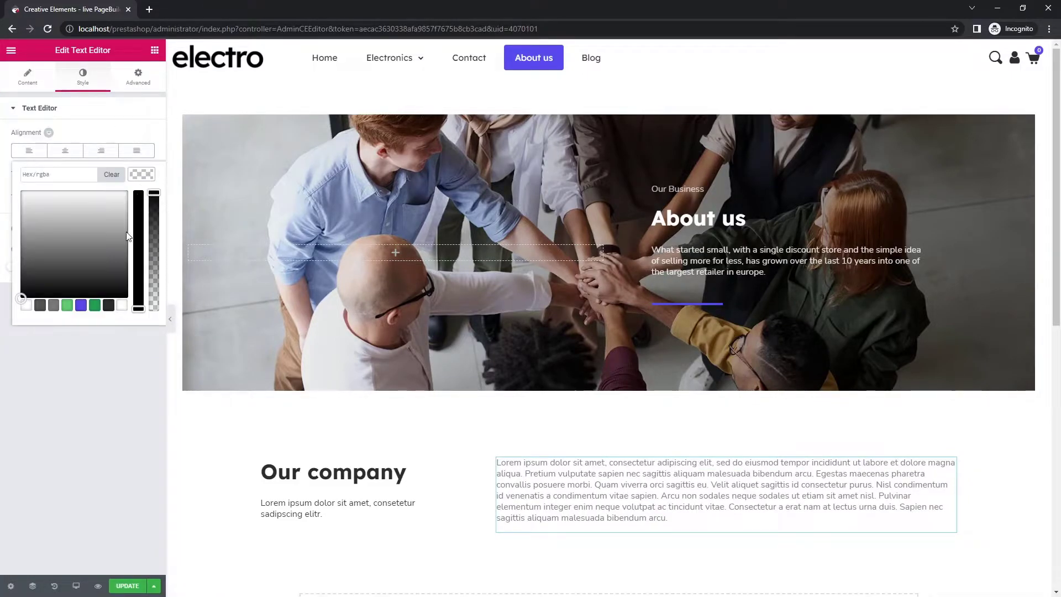
{"action": "left_click", "coordinate": [108, 306]}
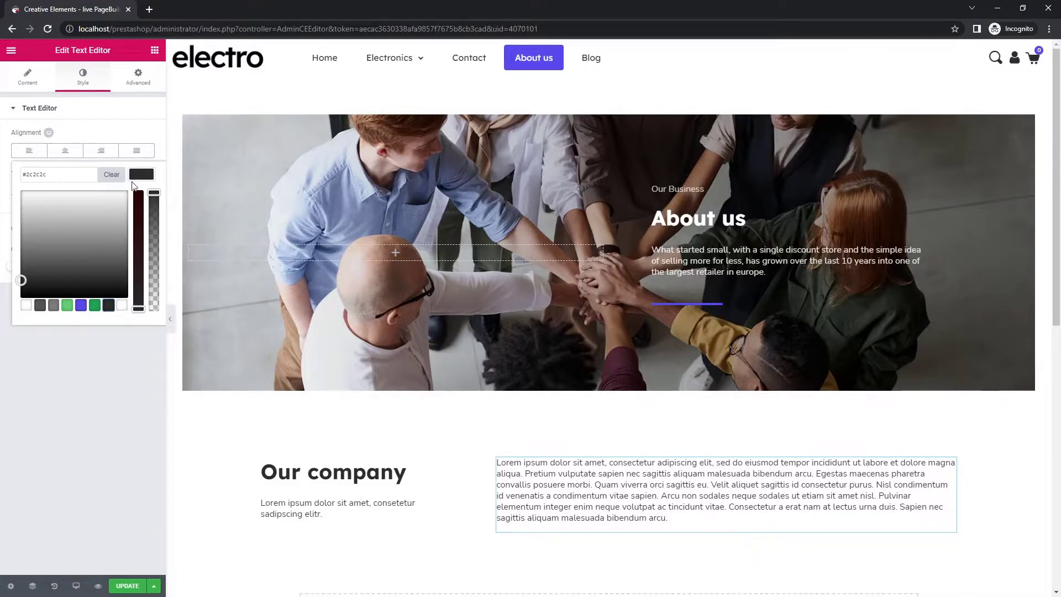
{"action": "left_click", "coordinate": [137, 178]}
{"action": "scroll", "coordinate": [936, 481], "scroll_direction": "down", "scroll_amount": 6}
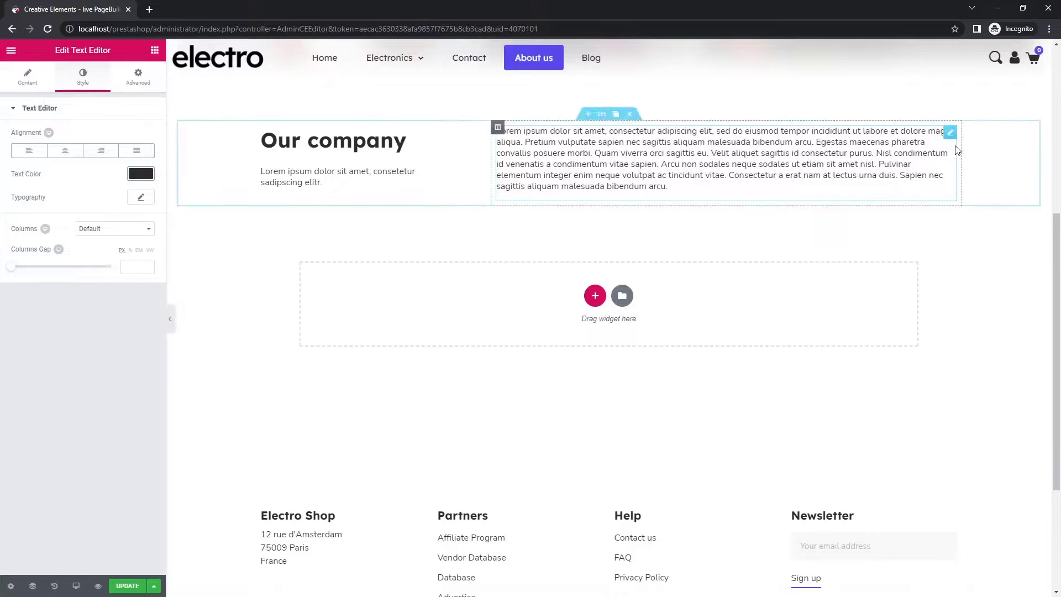
Duplicate the paragraph, paste in the quote, and colour it purple at 66% opacity
{"action": "left_click", "coordinate": [939, 131]}
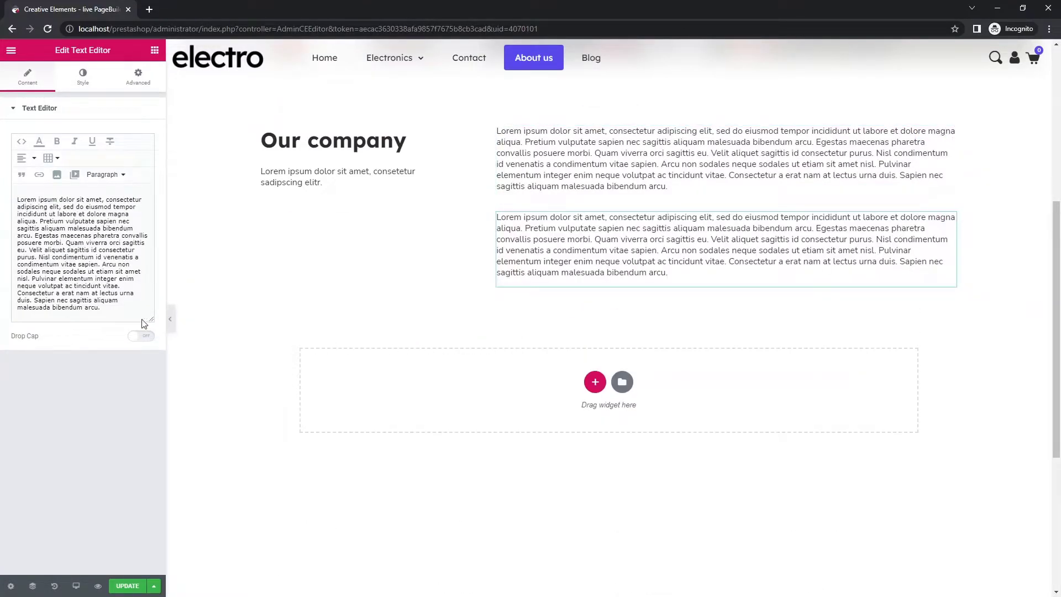
{"action": "left_click", "coordinate": [108, 309]}
{"action": "key", "text": "ctrl+a"}
{"action": "type", "text": "\"Interdum velit laoreet id donec ultrices tincidunt arcu non. Integer quis auctor elit sed vulputate mi sit. Commodo ullamcorper a lacus vestibulum. Dictum non consectetur a erat nam. Nam at lectus urna duis.\""}
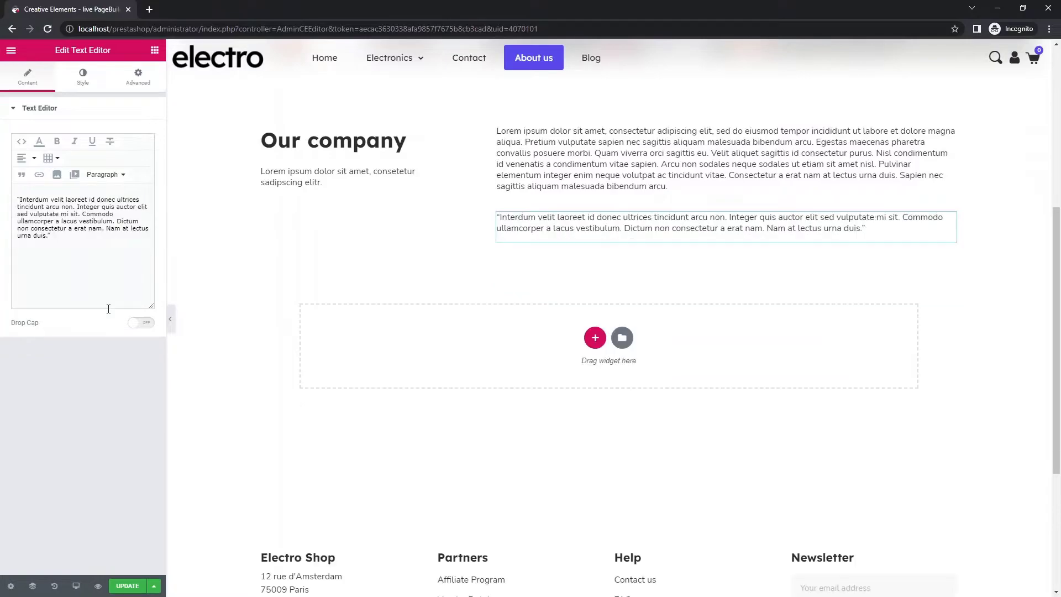
{"action": "left_click", "coordinate": [83, 79]}
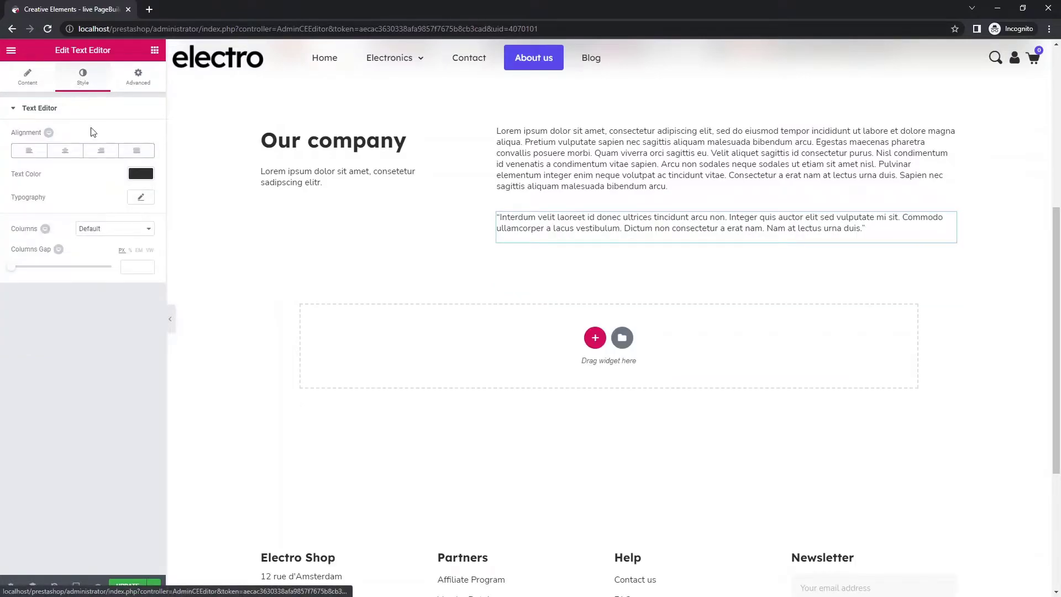
{"action": "left_click", "coordinate": [140, 175]}
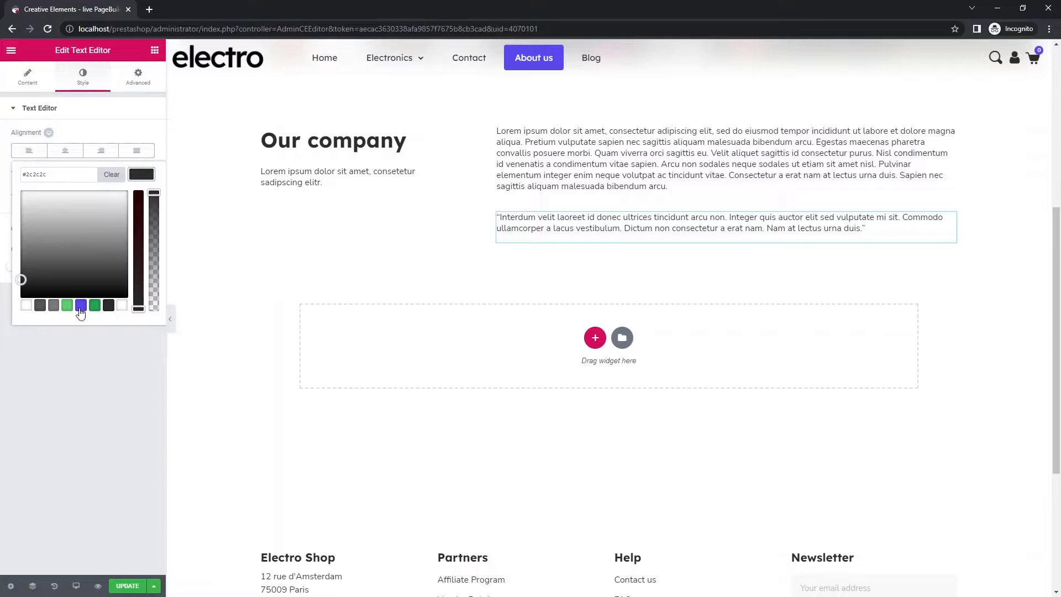
{"action": "left_click", "coordinate": [81, 306]}
{"action": "left_click_drag", "start_coordinate": [150, 195], "coordinate": [155, 233]}
{"action": "left_click", "coordinate": [141, 175]}
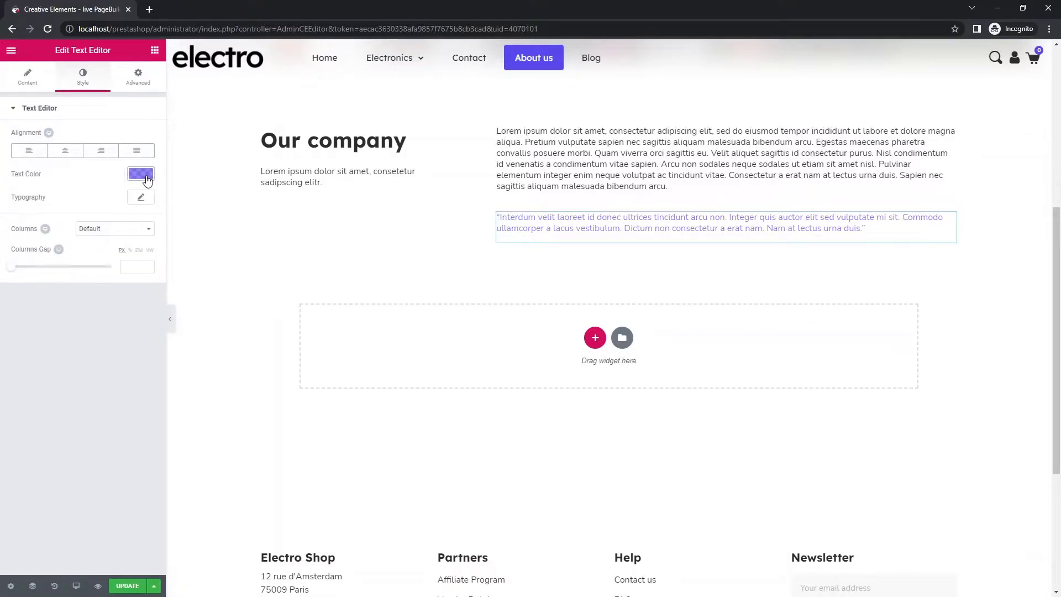
Set the quote's typography to size 18, italic, with 1.6 line height
{"action": "left_click", "coordinate": [142, 198]}
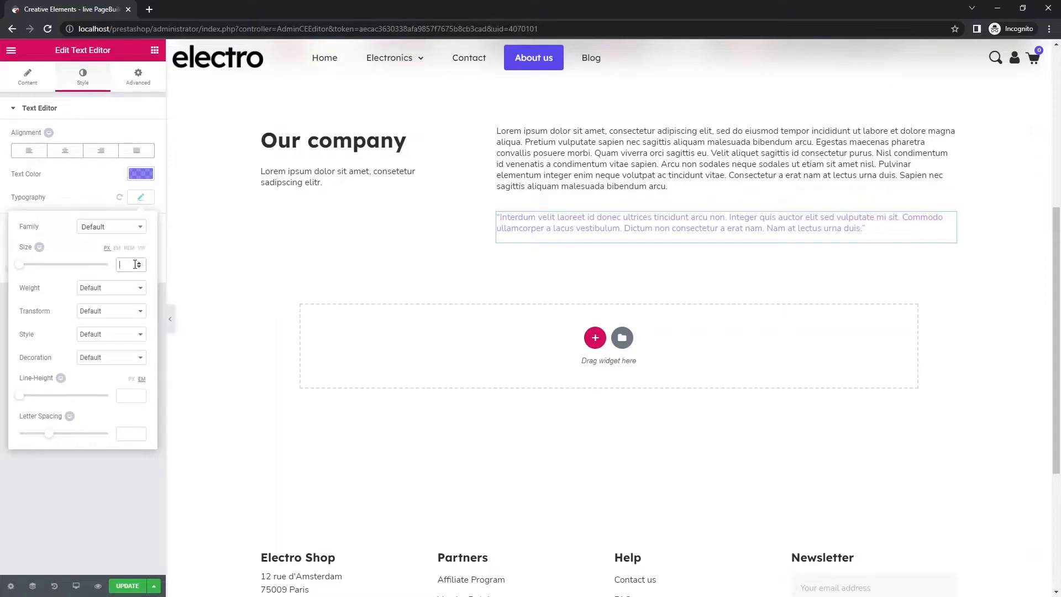
{"action": "type", "text": "18"}
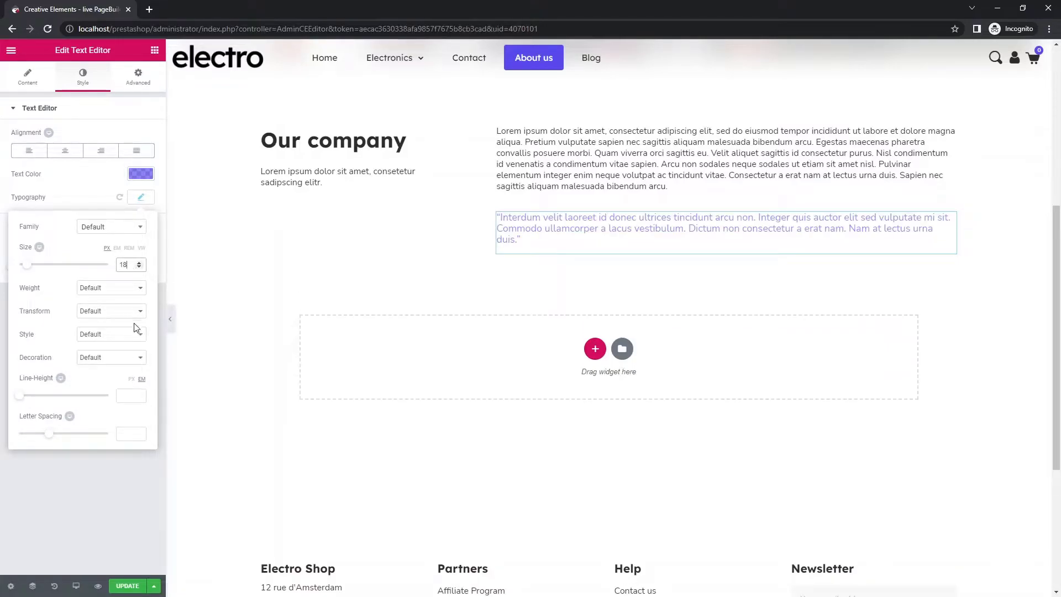
{"action": "left_click", "coordinate": [136, 331]}
{"action": "left_click", "coordinate": [131, 361]}
{"action": "left_click", "coordinate": [127, 397]}
{"action": "type", "text": "1"}
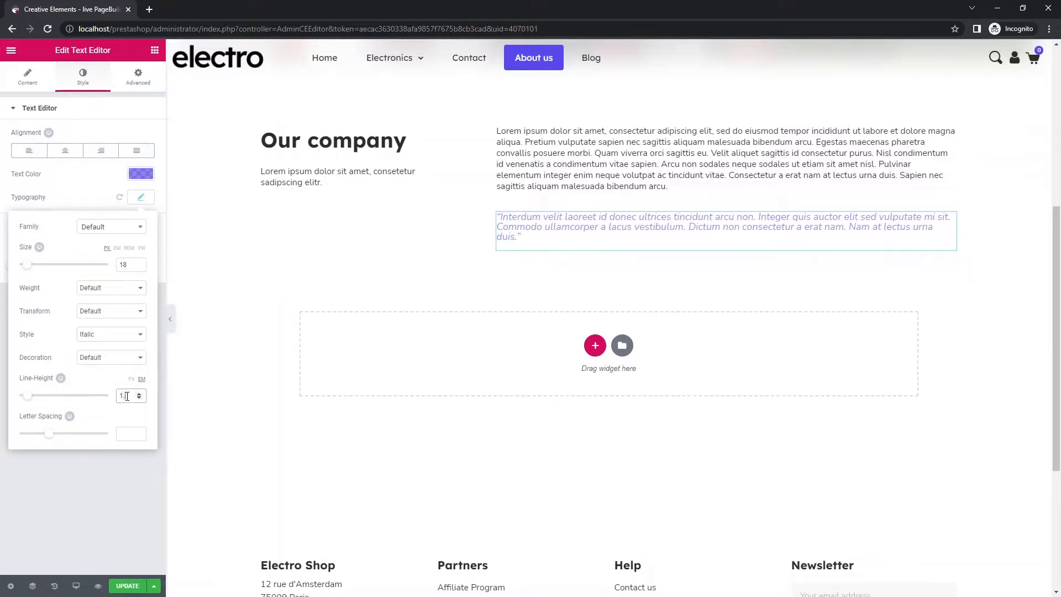
{"action": "type", "text": ".6"}
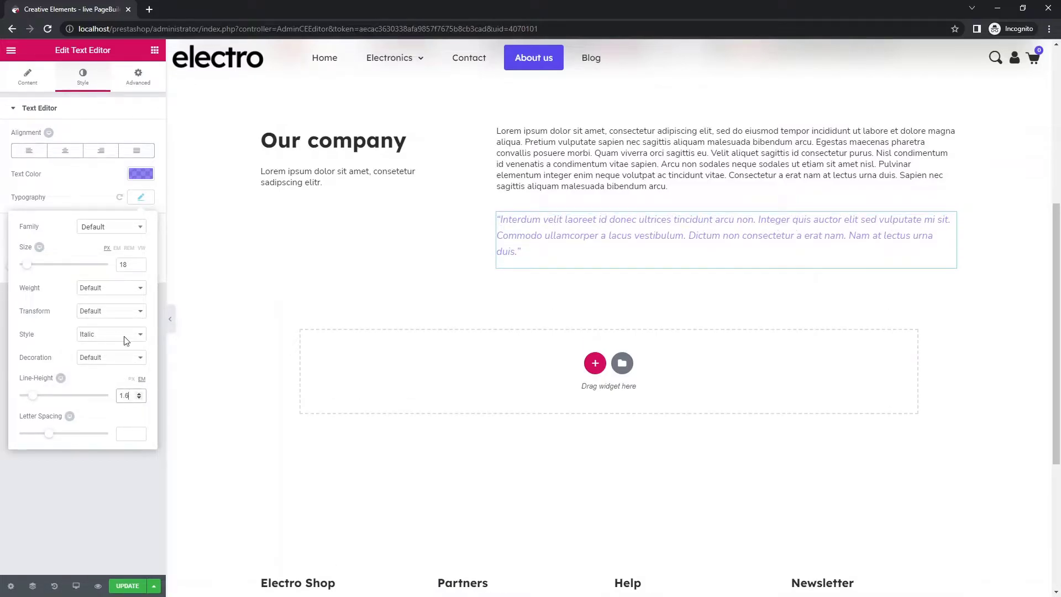
{"action": "left_click", "coordinate": [144, 85]}
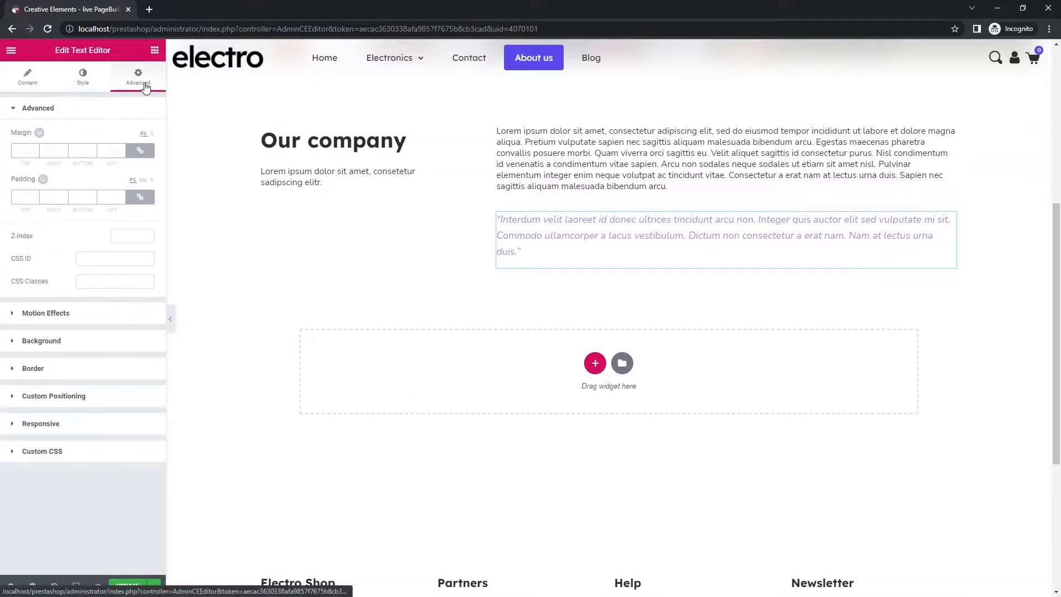
Give the quote a solid purple left border 4 px wide
{"action": "left_click", "coordinate": [122, 370]}
{"action": "left_click", "coordinate": [129, 243]}
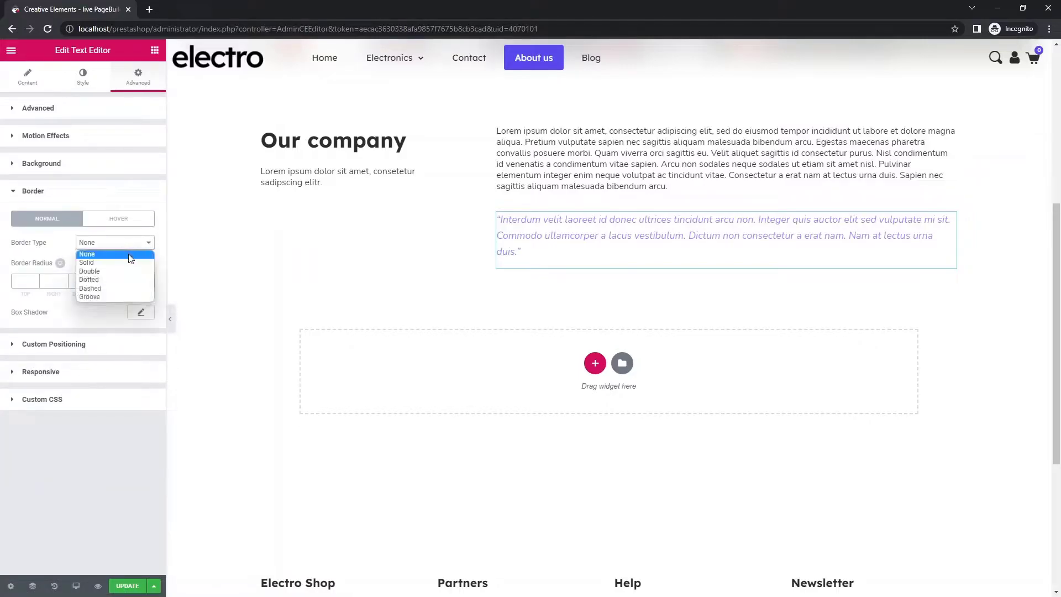
{"action": "left_click", "coordinate": [129, 262]}
{"action": "left_click", "coordinate": [140, 281]}
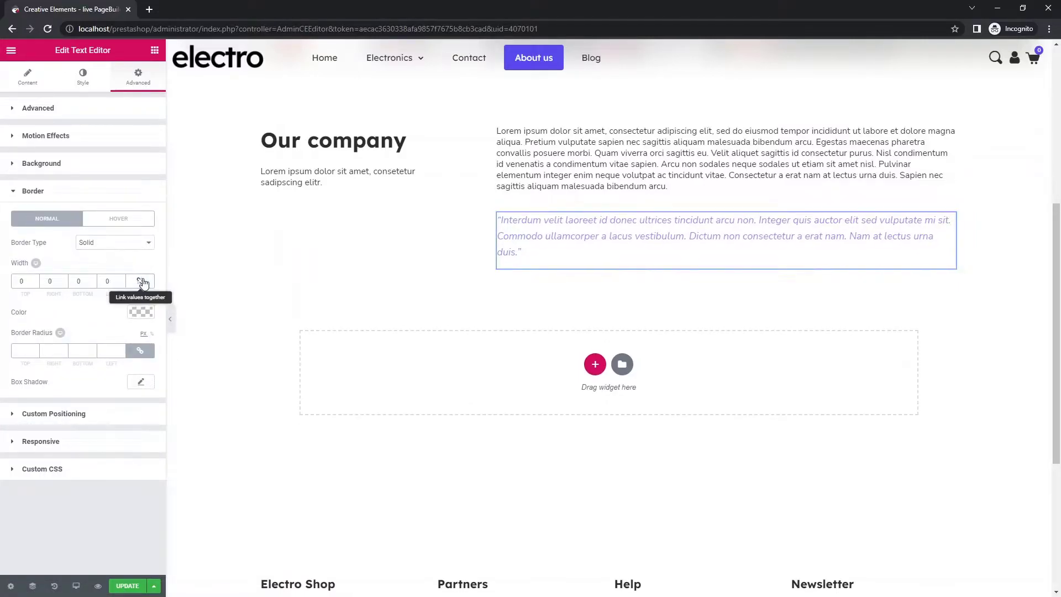
{"action": "type", "text": "4"}
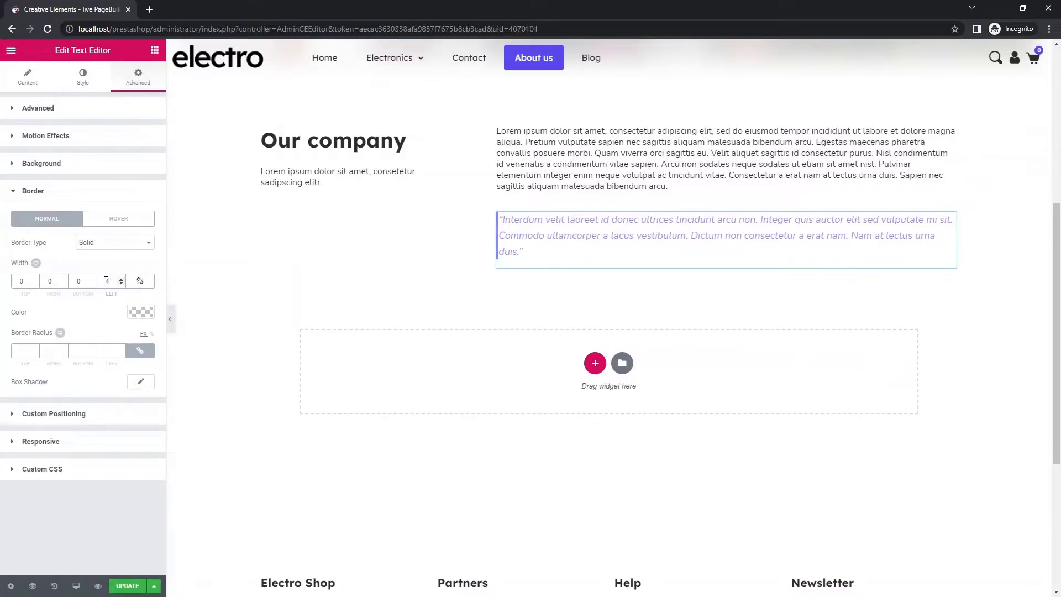
{"action": "left_click", "coordinate": [130, 312]}
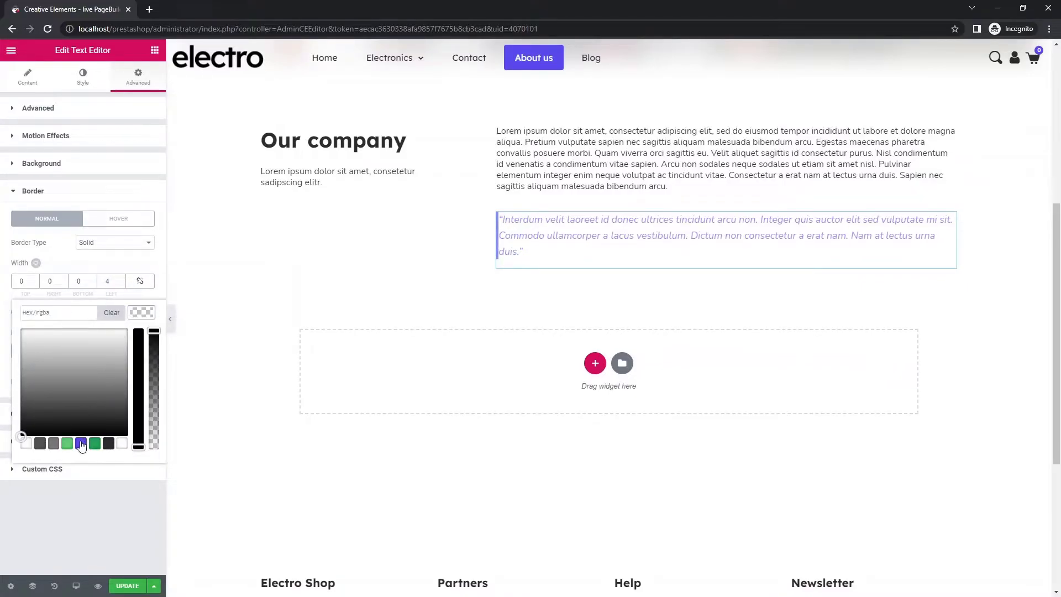
{"action": "left_click", "coordinate": [81, 444]}
{"action": "left_click", "coordinate": [138, 317]}
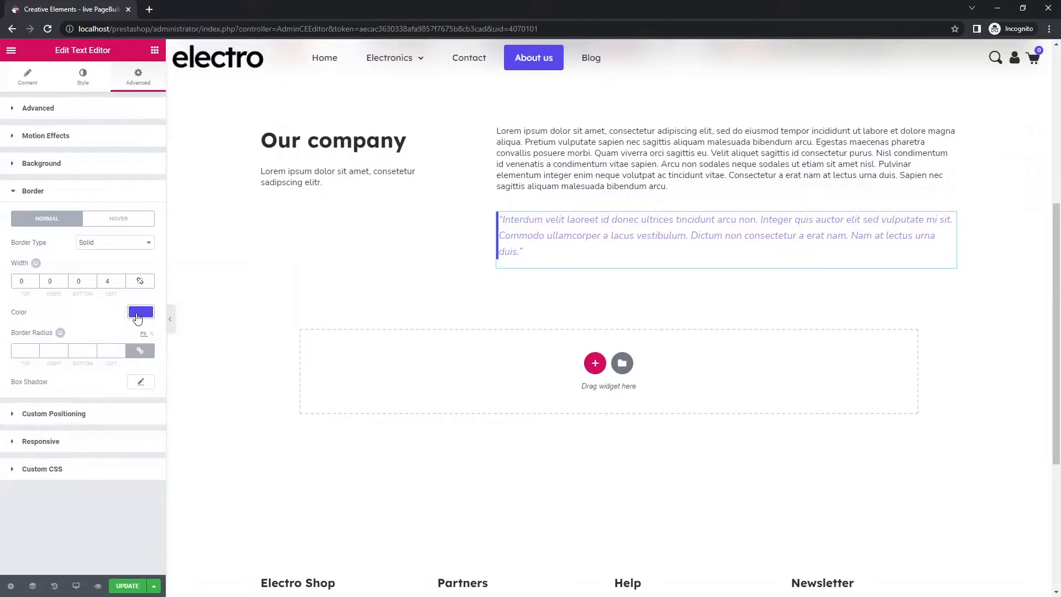
Add 20 px of left padding to the quote
{"action": "left_click", "coordinate": [133, 114]}
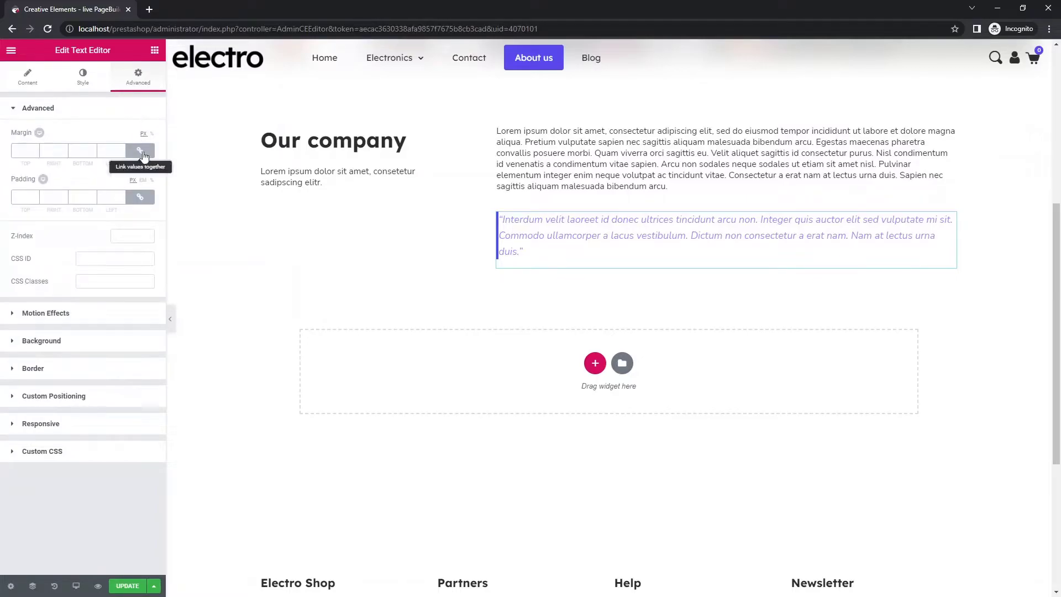
{"action": "left_click", "coordinate": [149, 201]}
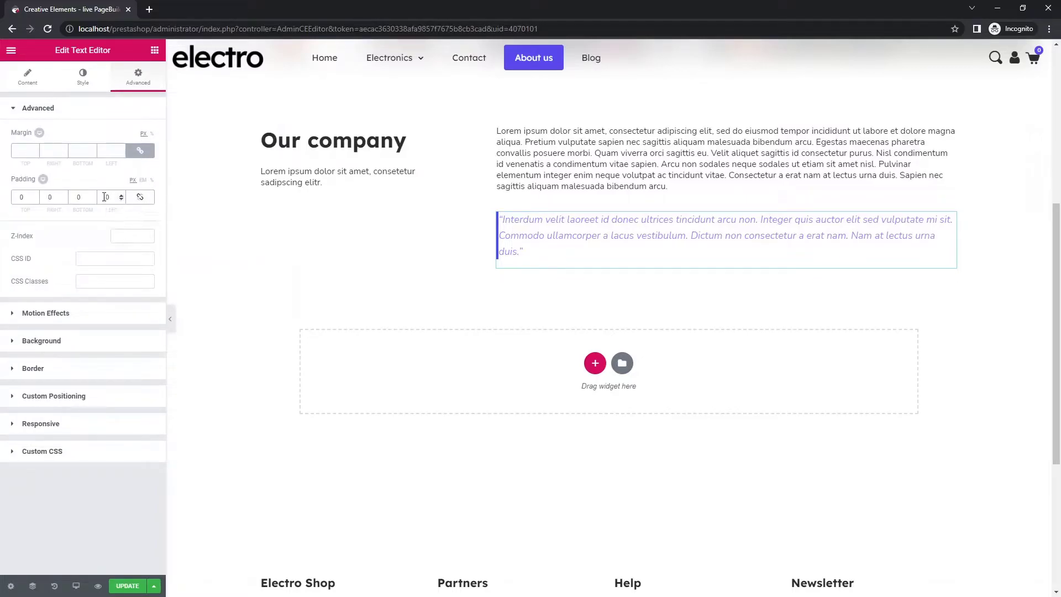
{"action": "left_click", "coordinate": [103, 197]}
{"action": "type", "text": "2"}
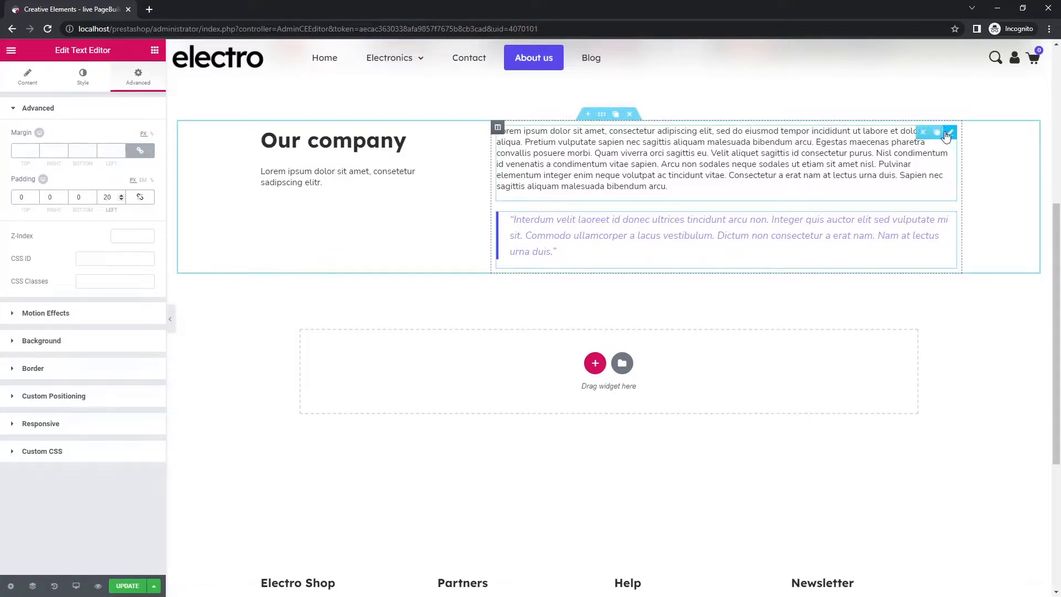
Duplicate the first paragraph below the quote and paste new text beginning 'Odio morbi'
{"action": "left_click", "coordinate": [946, 136]}
{"action": "left_click_drag", "start_coordinate": [942, 133], "coordinate": [595, 263]}
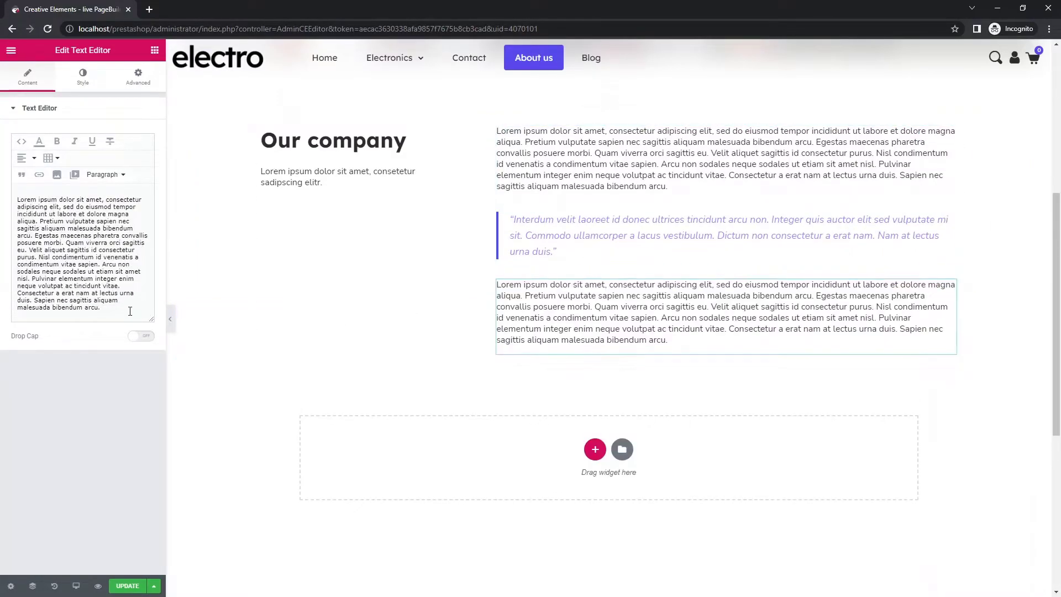
{"action": "key", "text": "ctrl+a"}
{"action": "type", "text": "Odio morbi quis commodo odio aenean sed adipiscing diam donec. Aliquam etiam erat velit scelerisque in dictum non. Ornare aenean euismod elementum nisi. Leo urna molestie at elementum eu facilisis. Adipiscing elit duis tristique sollicitudin nibh sit amet commodo nulla. Vulputate sapien nec sagittis aliquam malesuada. Sollicitudin ac orci phasellus egestas tellus. Amet tellus cras adipiscing enim eu turpis egestas. Leo a diam sollicitudin tempor id eu. Aliquet bibendum enim facilisis gravida neque convallis a cras. Lobortis elementum nibh tellus molestie nunc non. Non pulvinar neque laoreet suspendisse interdum. Arcu odio ut sem nulla pharetra diam. Faucibus nisl tincidunt eget nullam non nisi est sit. Et malesuada fames ac turpis. Sit amet est placerat in egestas erat."}
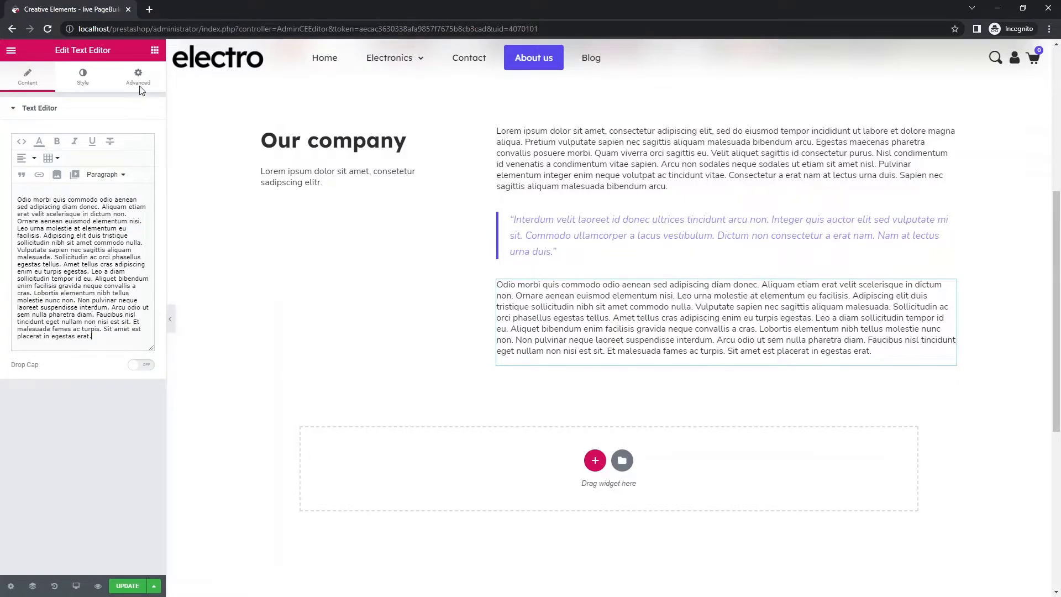
{"action": "left_click", "coordinate": [155, 50]}
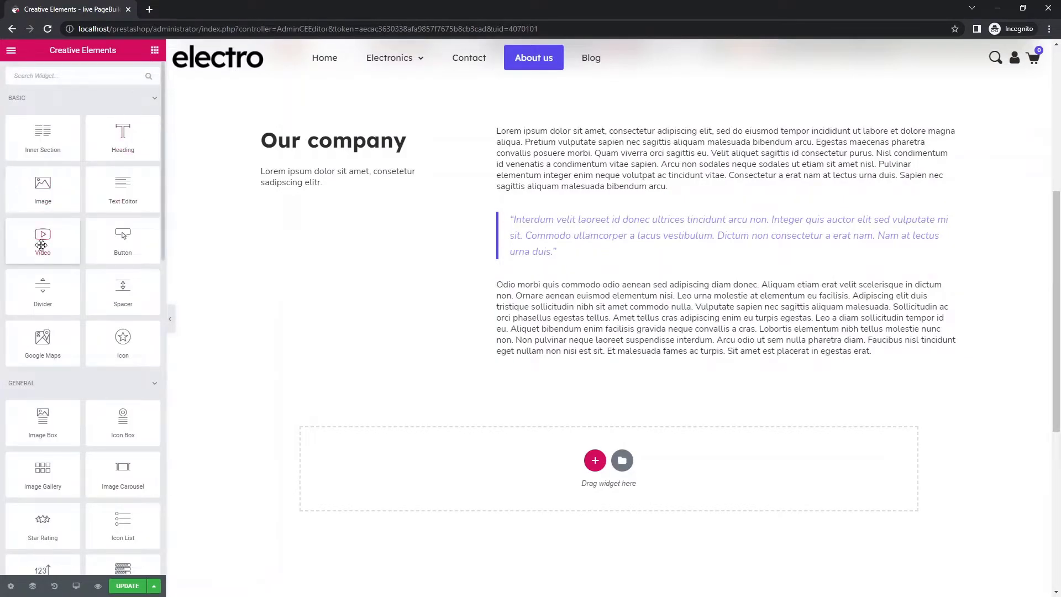
Add a Video widget below the new paragraph and point it to a pasted Vimeo link
{"action": "left_click_drag", "start_coordinate": [43, 243], "coordinate": [550, 360]}
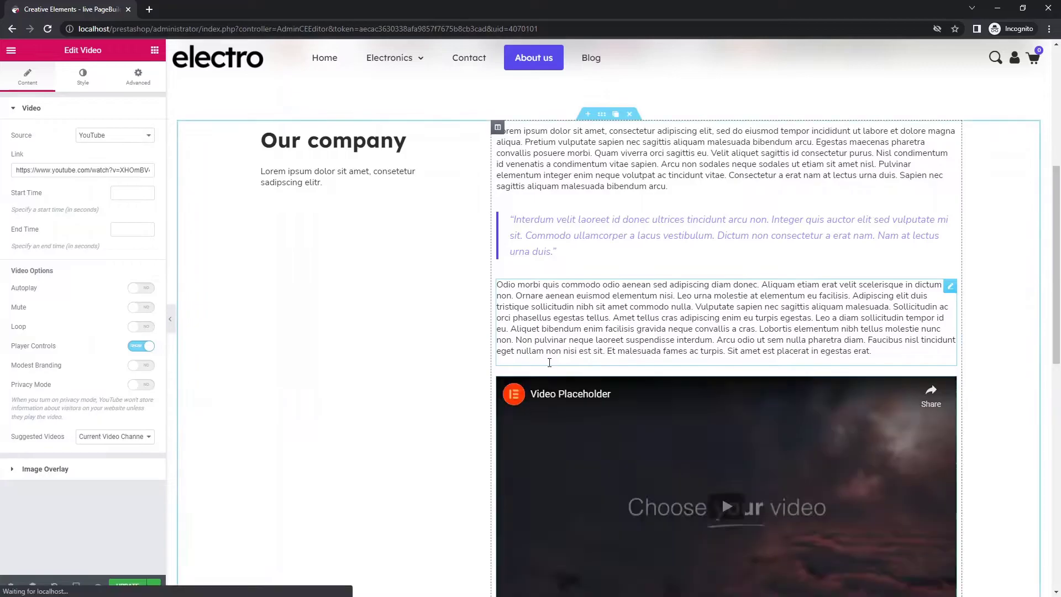
{"action": "left_click", "coordinate": [115, 135]}
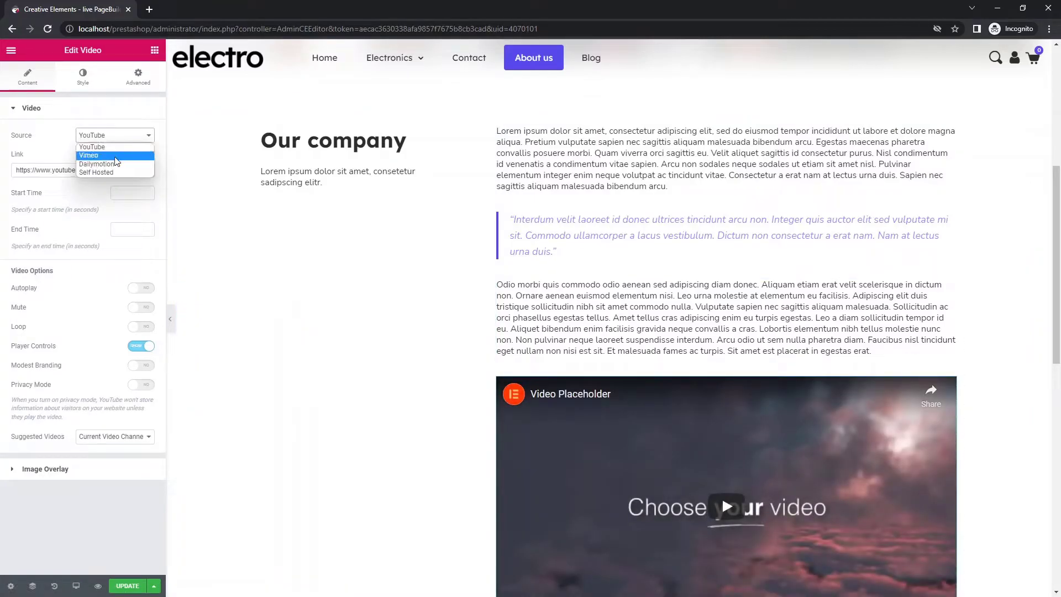
{"action": "left_click", "coordinate": [117, 158]}
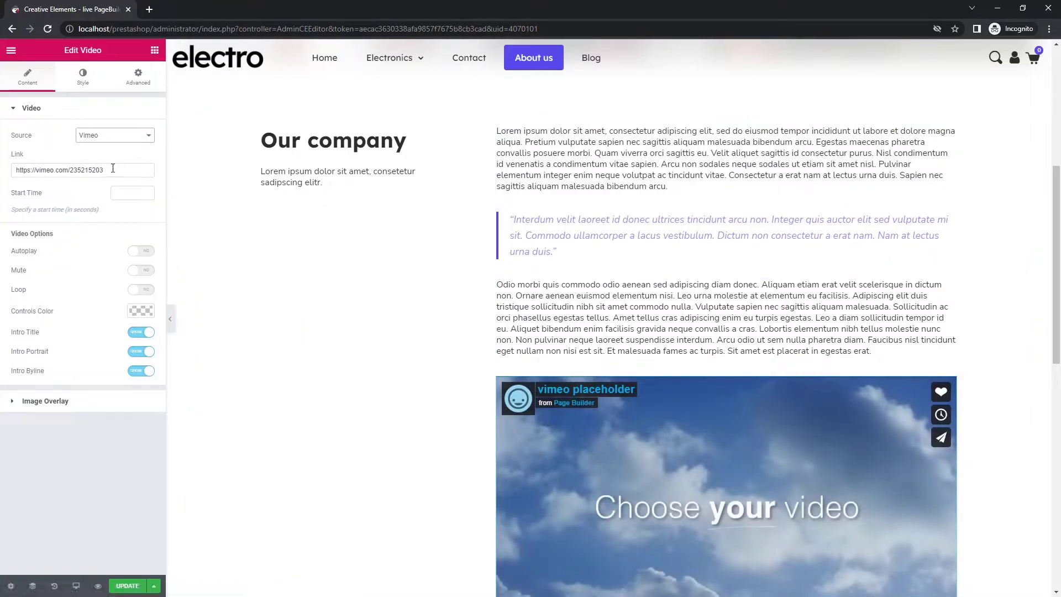
{"action": "left_click", "coordinate": [113, 170]}
{"action": "key", "text": "ctrl+a"}
{"action": "type", "text": "https://vimeo.com/514010558"}
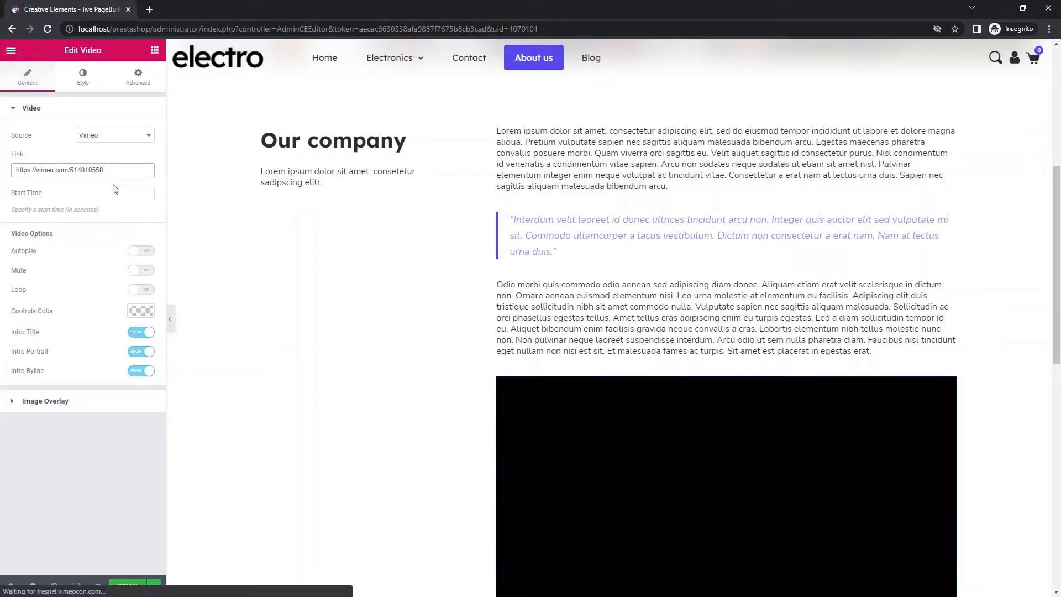
{"action": "scroll", "coordinate": [724, 260], "scroll_direction": "down", "scroll_amount": 5}
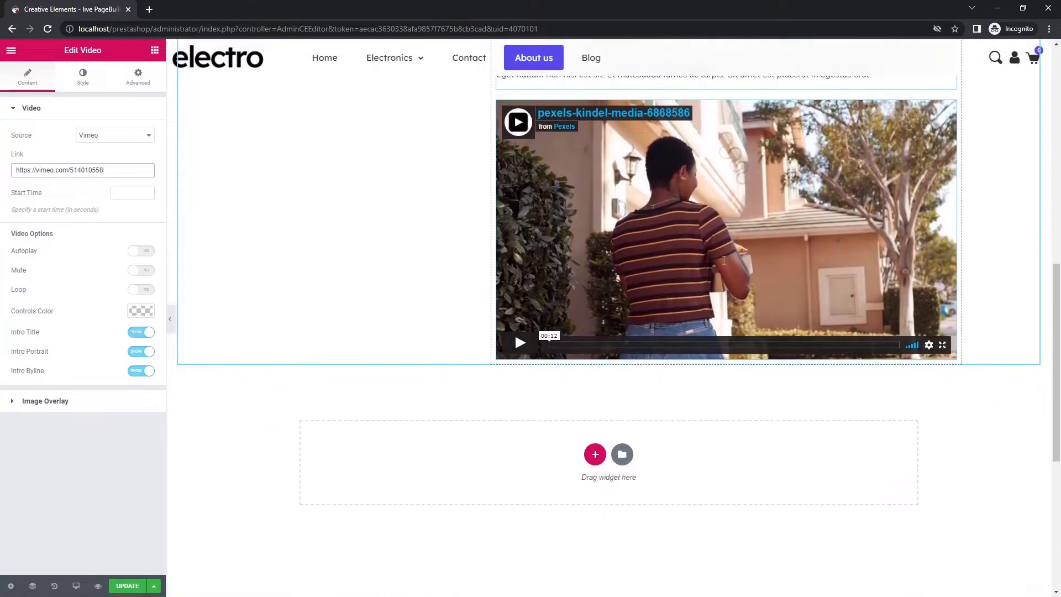
Enable an image overlay using the 'delivery' image and turn on the lightbox, then test it
{"action": "left_click", "coordinate": [88, 402]}
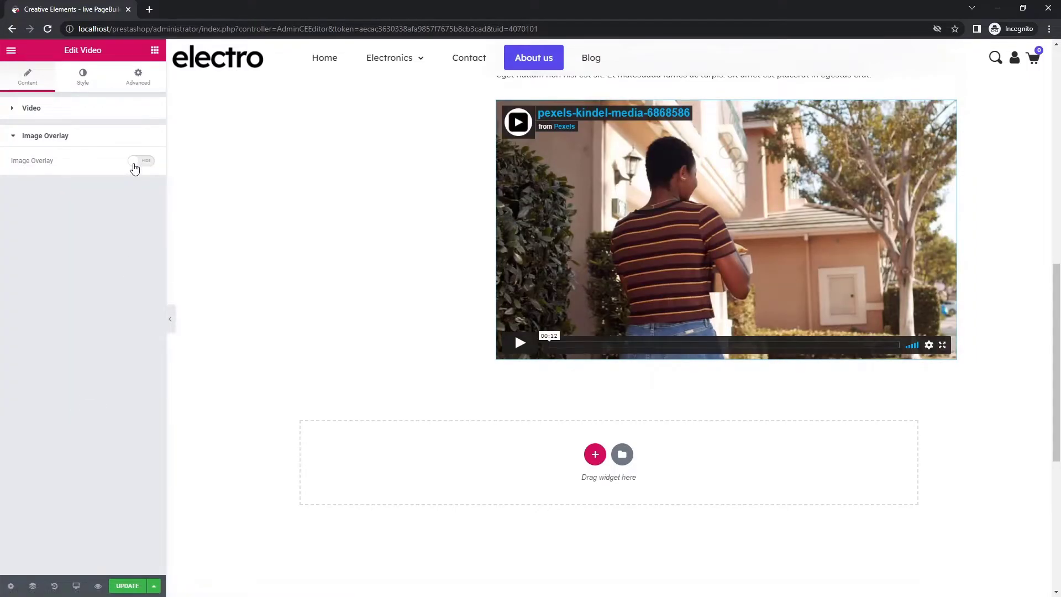
{"action": "left_click", "coordinate": [135, 164]}
{"action": "left_click", "coordinate": [68, 246]}
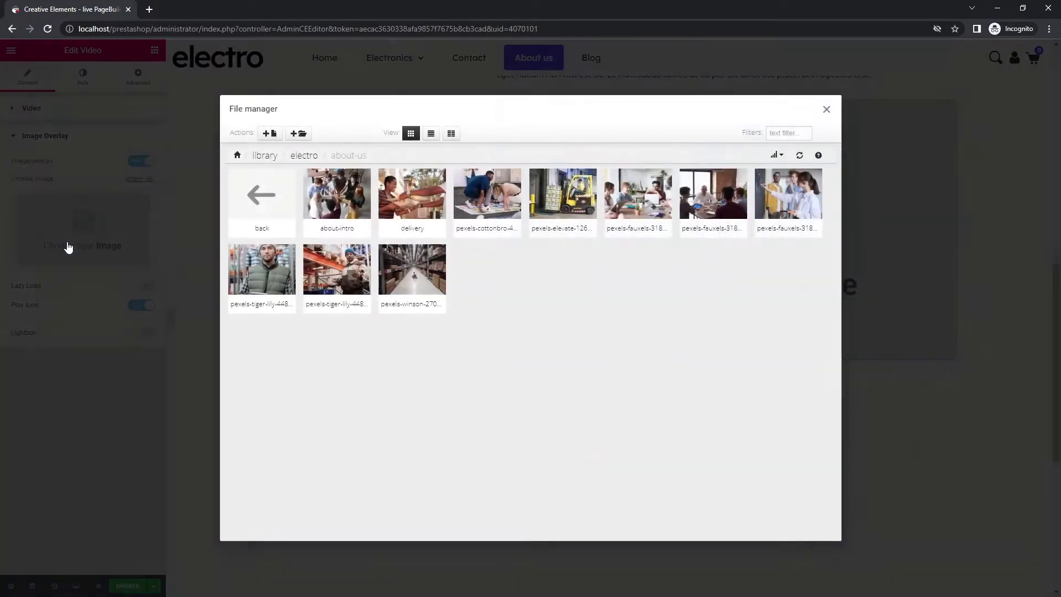
{"action": "left_click", "coordinate": [412, 195]}
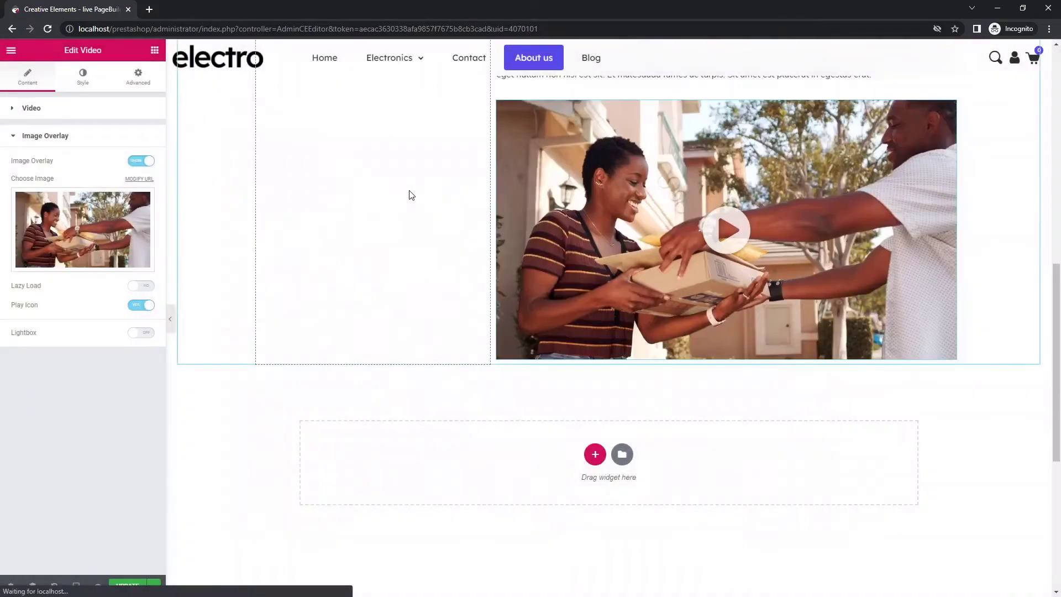
{"action": "left_click", "coordinate": [138, 335]}
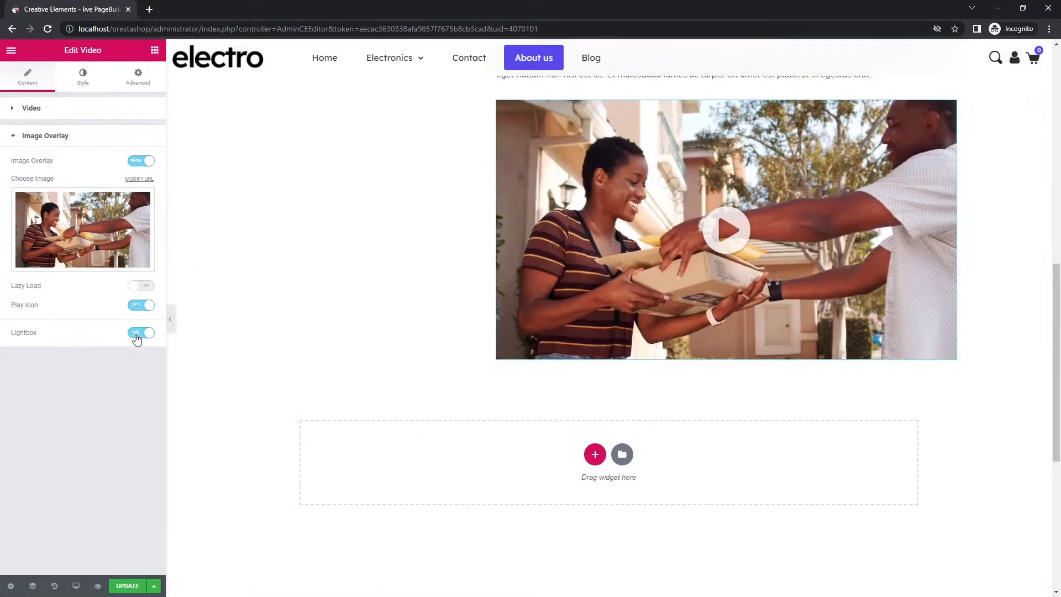
{"action": "left_click", "coordinate": [685, 237]}
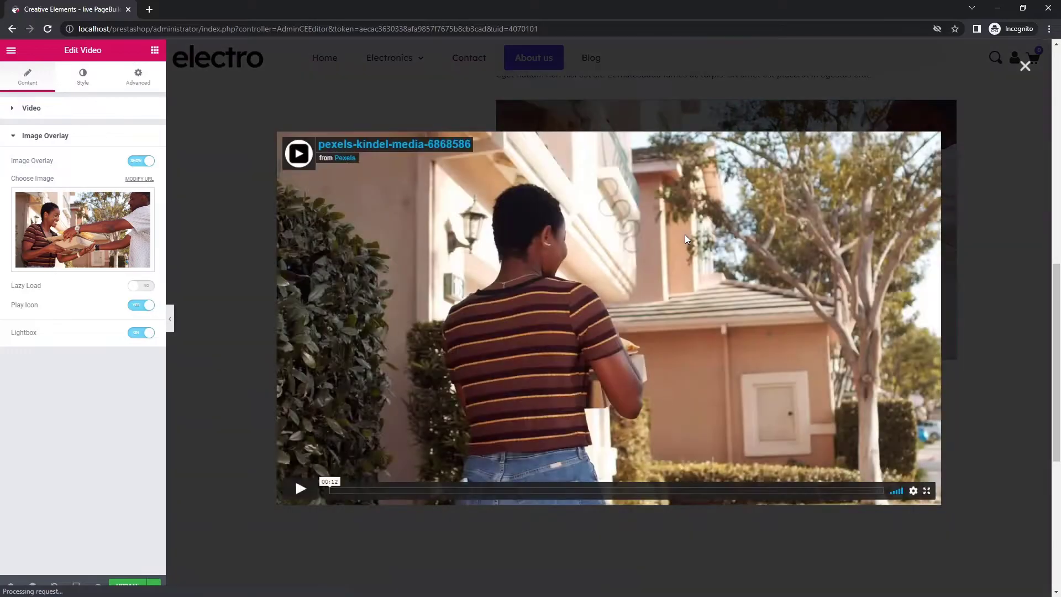
{"action": "left_click", "coordinate": [1026, 66]}
Duplicate the long lorem paragraph below the video and paste in replacement text
{"action": "scroll", "coordinate": [989, 182], "scroll_direction": "up", "scroll_amount": 2}
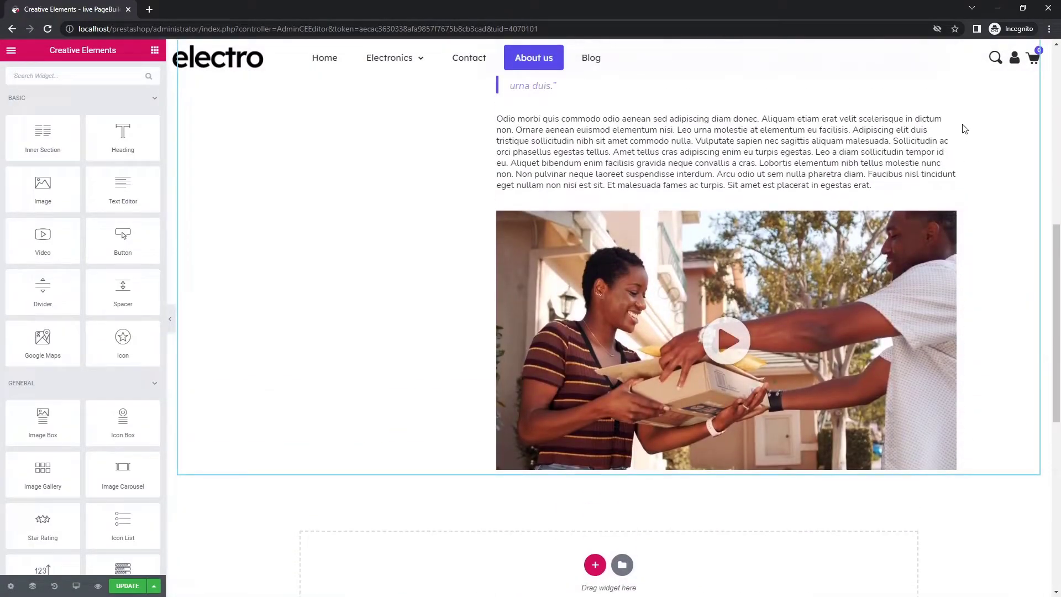
{"action": "left_click", "coordinate": [938, 120]}
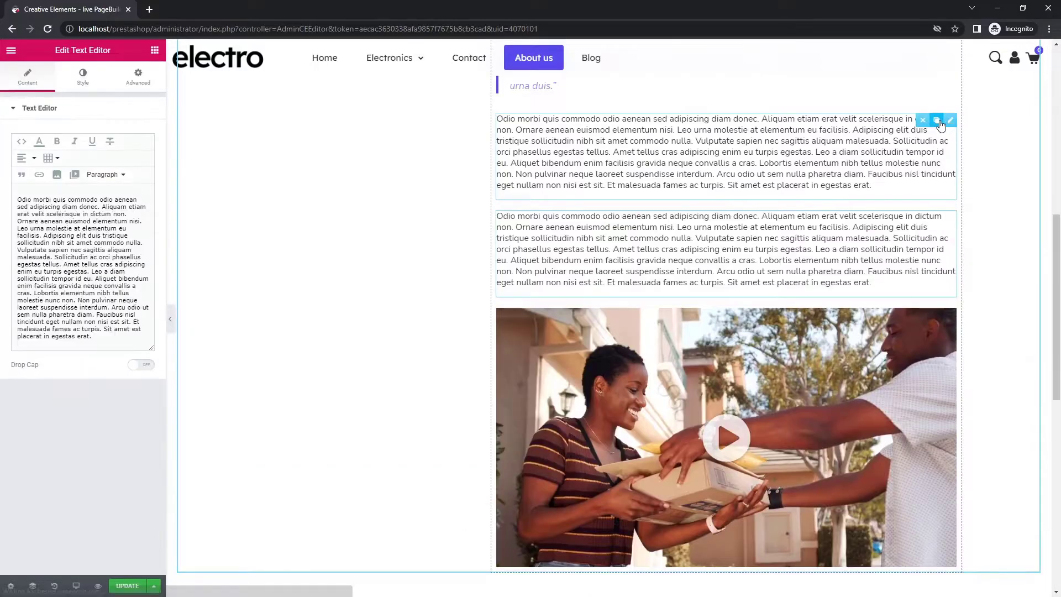
{"action": "left_click_drag", "start_coordinate": [951, 120], "coordinate": [570, 429]}
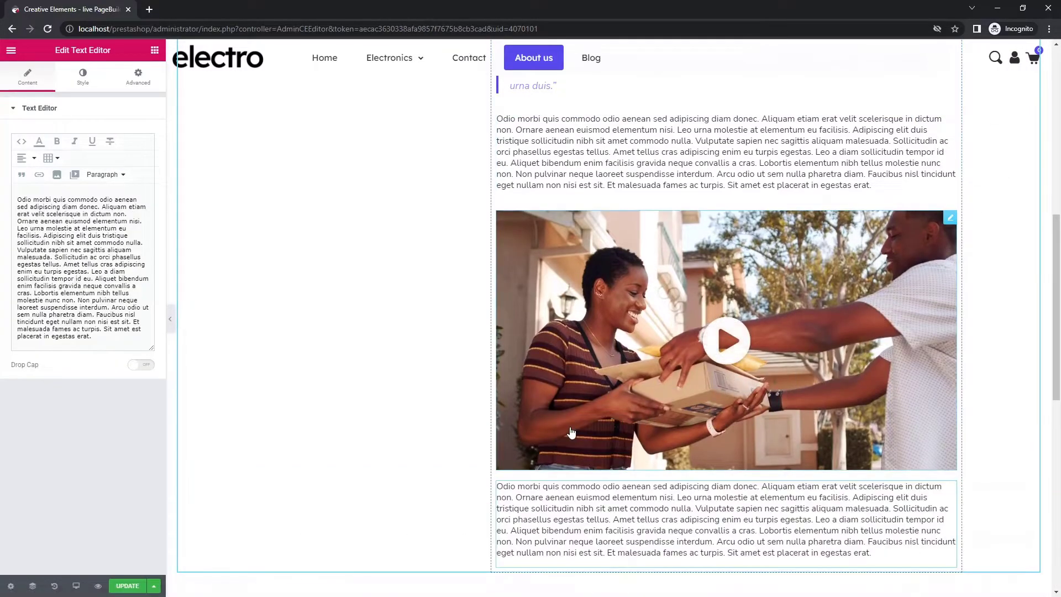
{"action": "left_click", "coordinate": [100, 337]}
{"action": "key", "text": "ctrl+a"}
{"action": "type", "text": "Quam id leo in vitae turpis. Sagittis eu volutpat odio facilisis mauris sit amet massa vitae. Arcu non odio euismod lacinia at quis risus. Morbi enim nunc faucibus a pellentesque sit amet porttitor eget. Ut tortor pretium viverra suspendisse potenti. Gravida cum sociis natoque penatibus et. Eget gravida cum sociis natoque. Ut consequat semper viverra nam libero justo laoreet sit. Posuere morbi leo urna molestie at elementum eu facilisis. Ipsum faucibus vitae aliquet nec. Gravida dictum fusce ut placerat orci nulla pellentesque."}
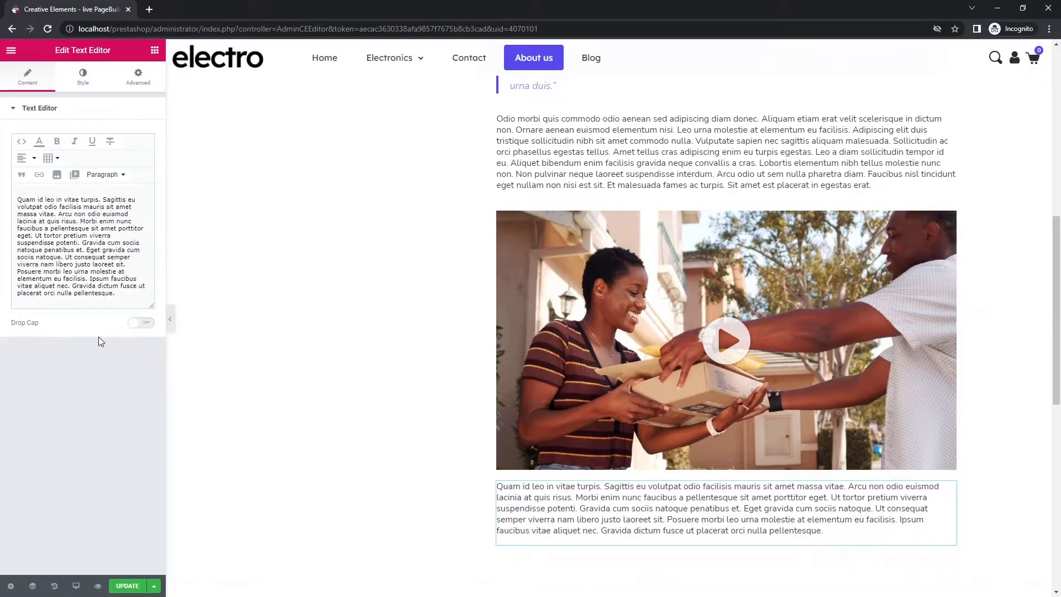
Add a single-column inner section to the left column and move the Our company heading and text into it
{"action": "scroll", "coordinate": [502, 379], "scroll_direction": "up", "scroll_amount": 2}
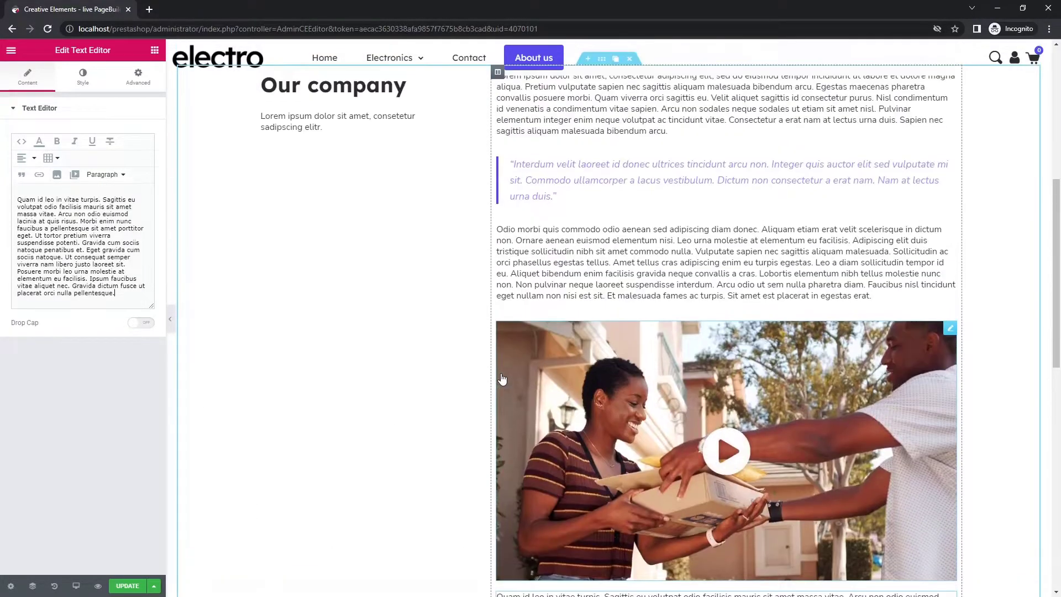
{"action": "scroll", "coordinate": [502, 379], "scroll_direction": "up", "scroll_amount": 2}
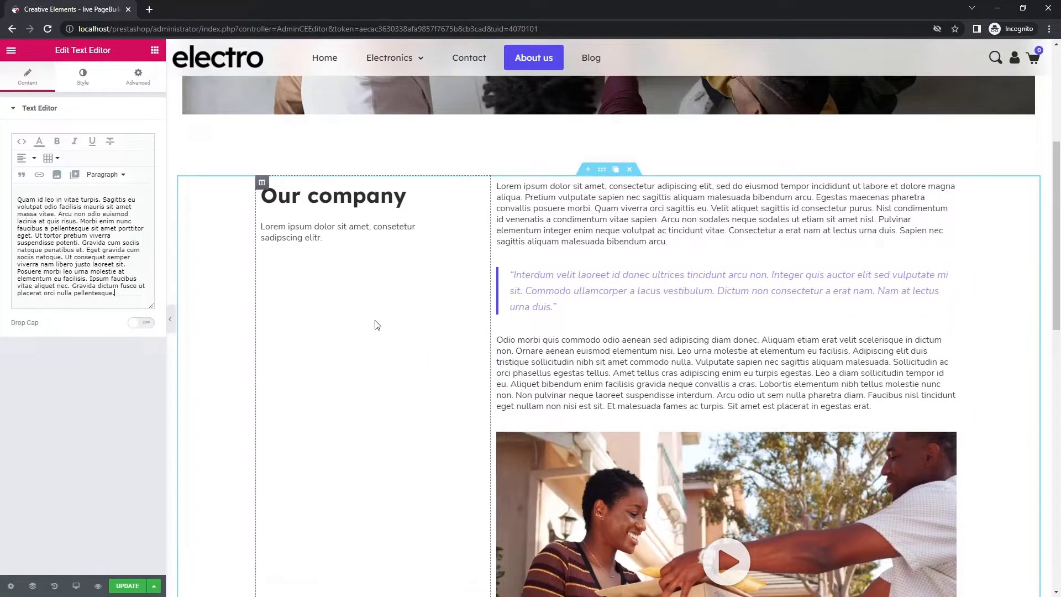
{"action": "left_click", "coordinate": [155, 51]}
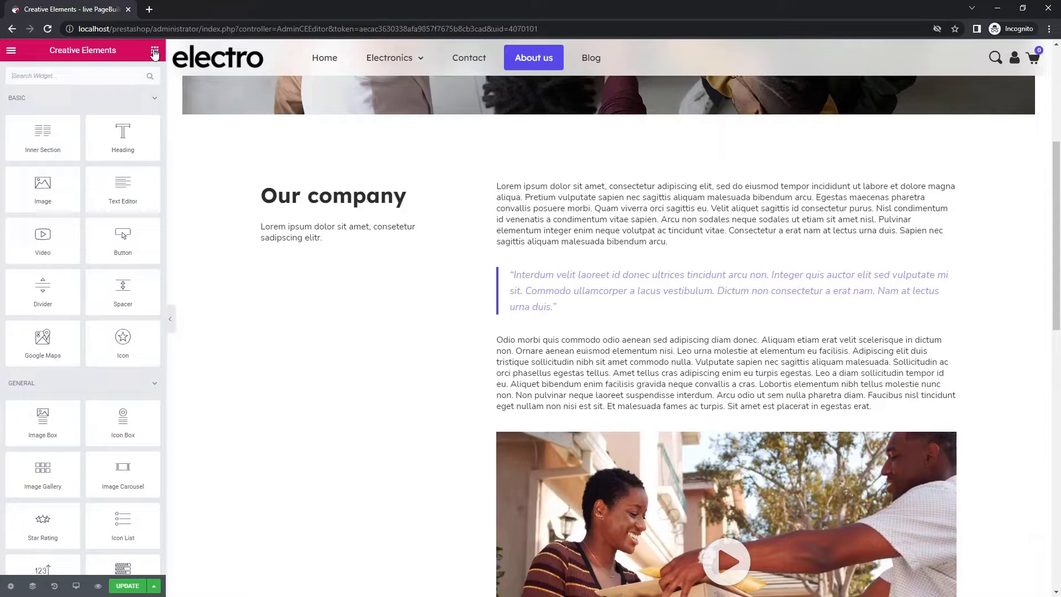
{"action": "left_click_drag", "start_coordinate": [30, 137], "coordinate": [299, 186]}
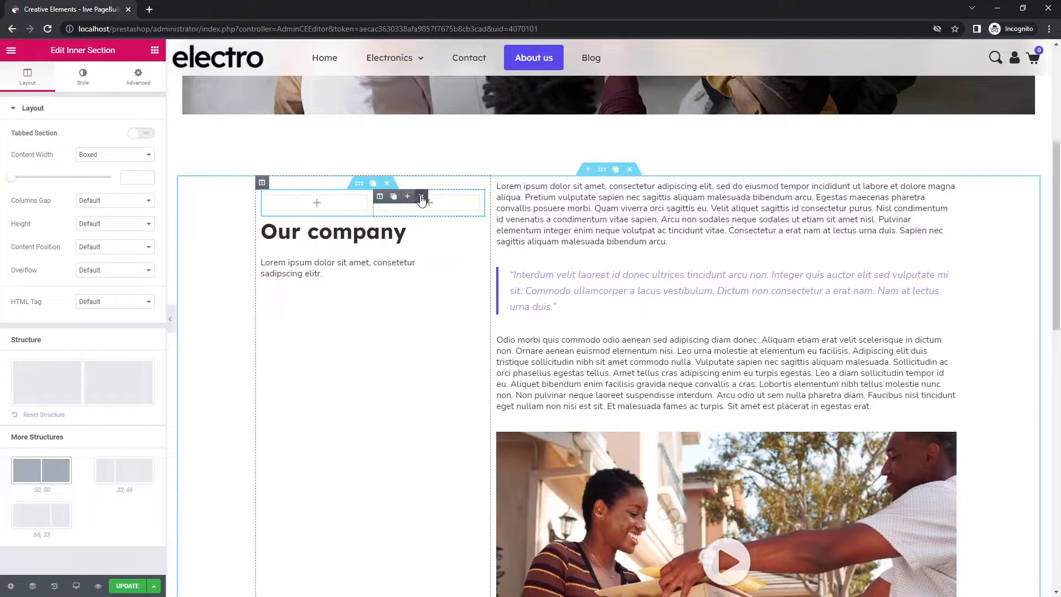
{"action": "left_click", "coordinate": [421, 199]}
{"action": "left_click_drag", "start_coordinate": [479, 224], "coordinate": [381, 205]}
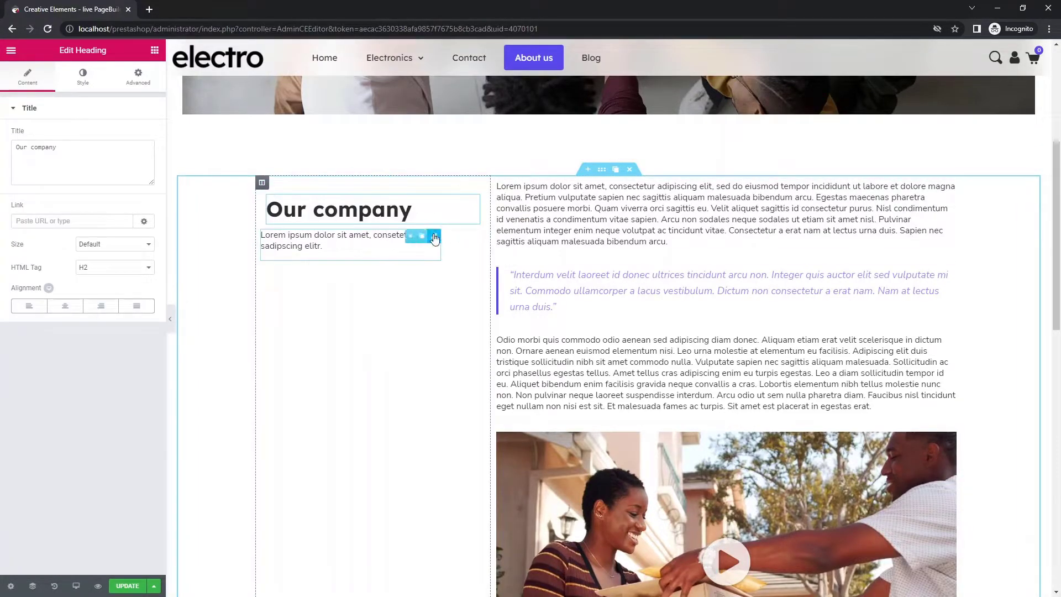
{"action": "left_click_drag", "start_coordinate": [435, 237], "coordinate": [347, 216]}
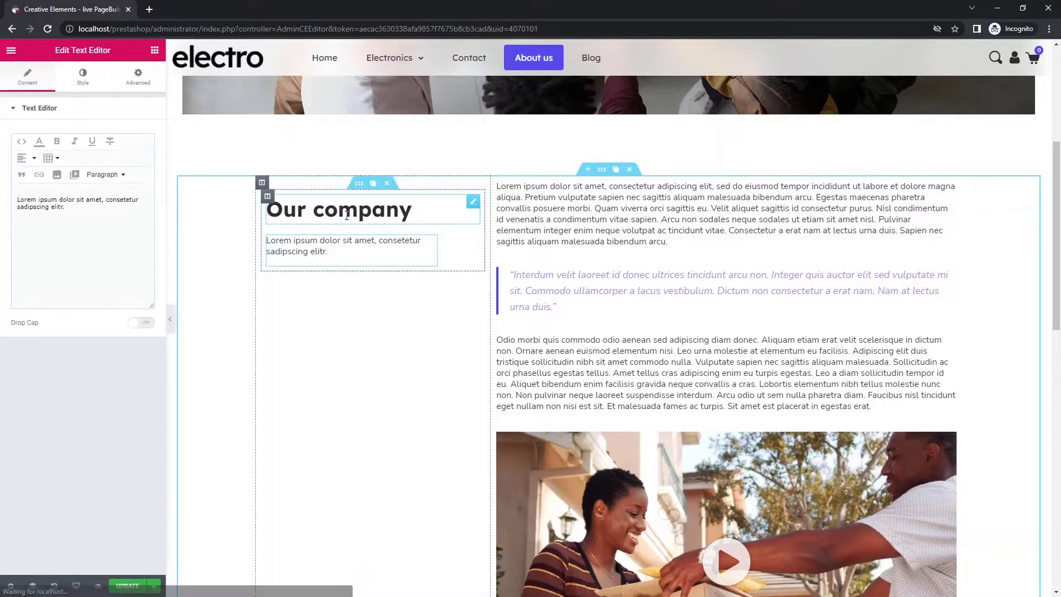
{"action": "left_click", "coordinate": [358, 186]}
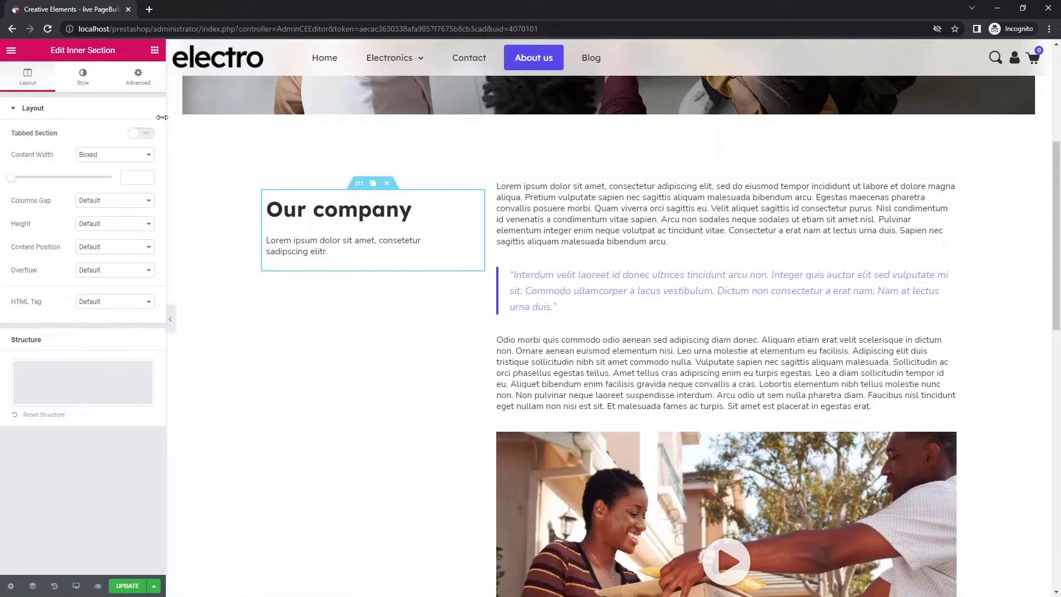
Make the inner section sticky at the top on Desktop only, offset 80, staying in its column
{"action": "left_click", "coordinate": [144, 82]}
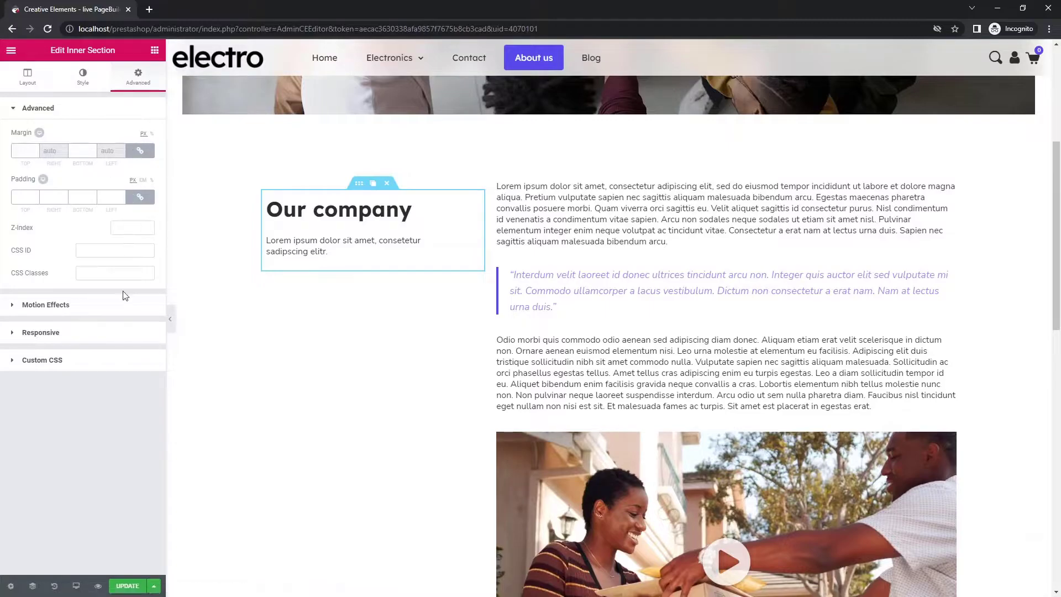
{"action": "left_click", "coordinate": [123, 308]}
{"action": "left_click", "coordinate": [114, 165]}
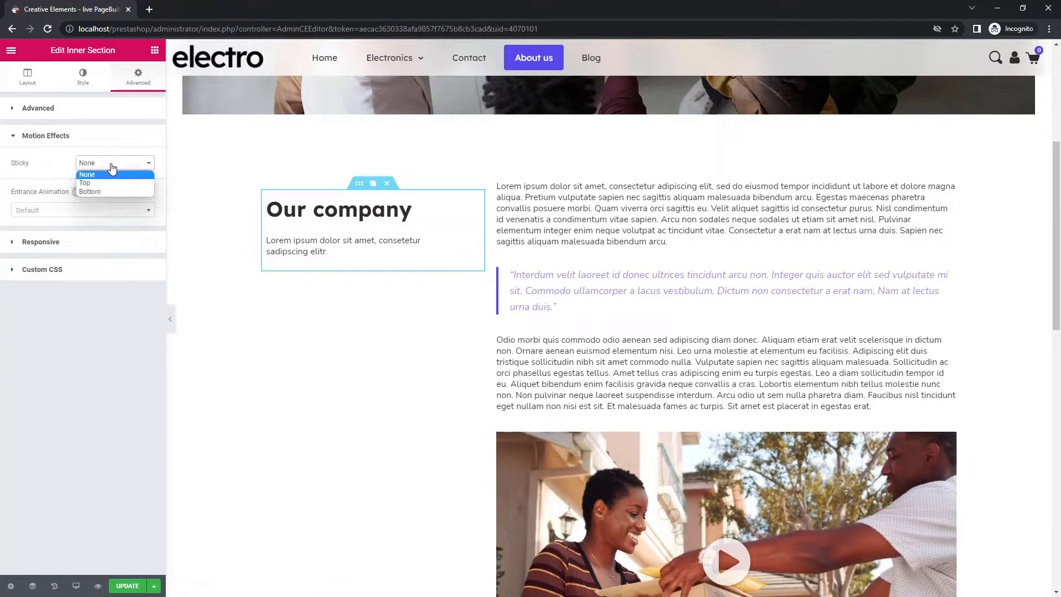
{"action": "left_click", "coordinate": [113, 180]}
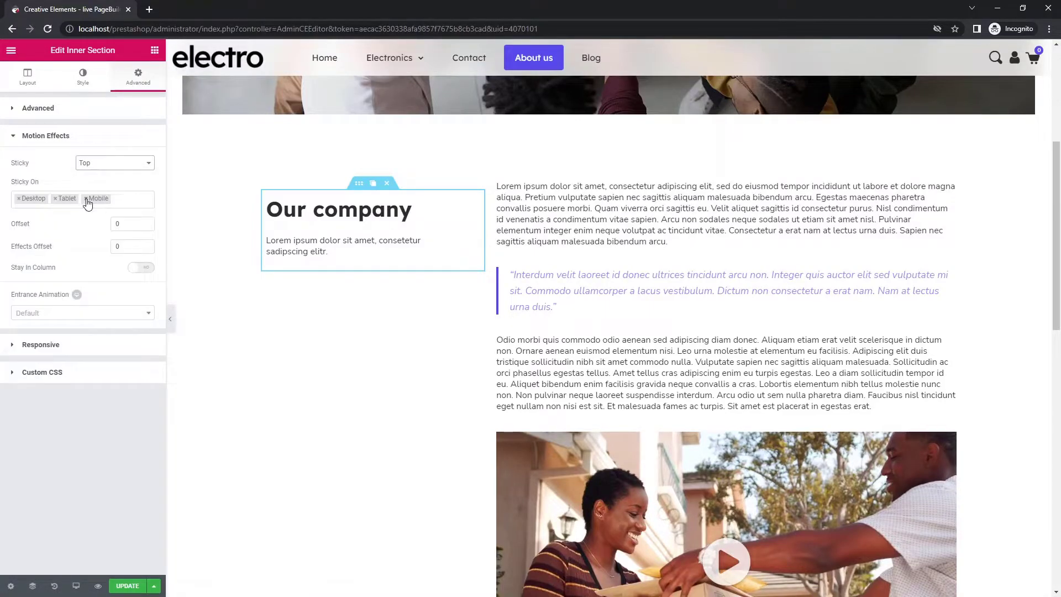
{"action": "left_click", "coordinate": [86, 200]}
{"action": "left_click", "coordinate": [56, 198]}
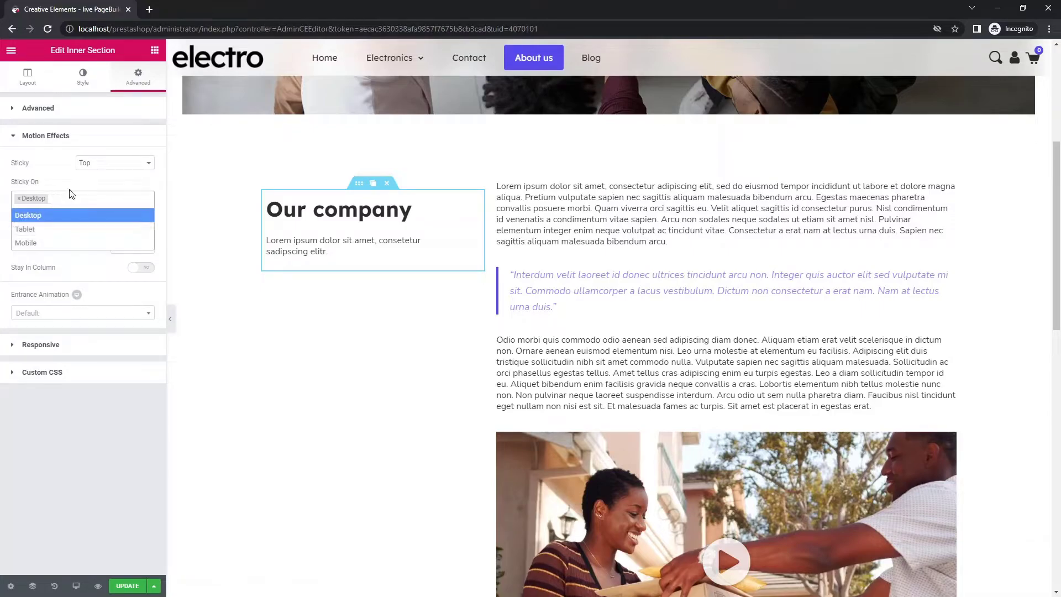
{"action": "left_click", "coordinate": [78, 188]}
{"action": "left_click", "coordinate": [115, 223]}
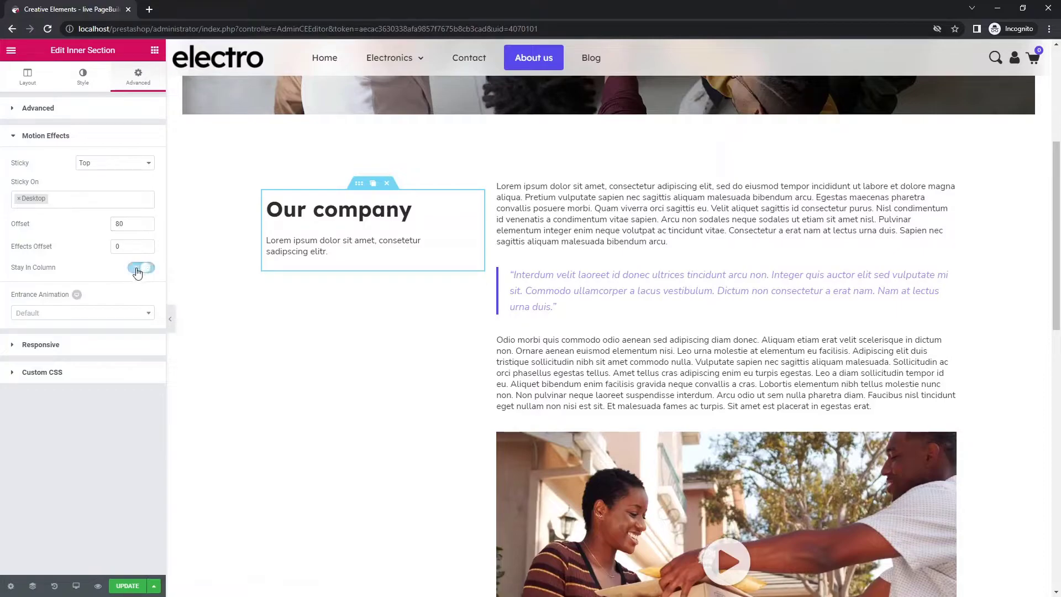
{"action": "scroll", "coordinate": [594, 297], "scroll_direction": "down", "scroll_amount": 5}
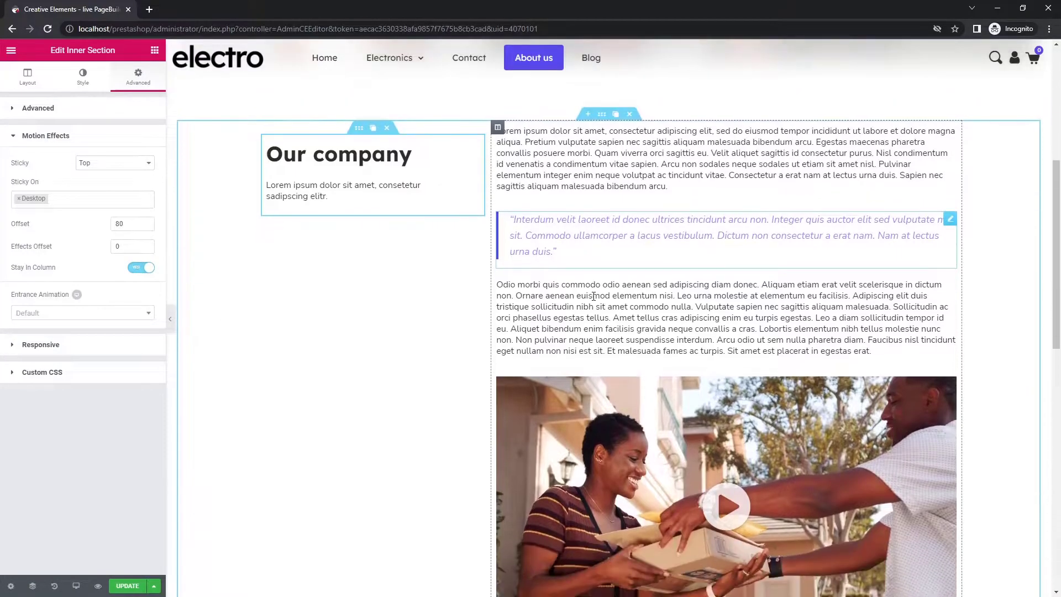
{"action": "scroll", "coordinate": [594, 302], "scroll_direction": "down", "scroll_amount": 6}
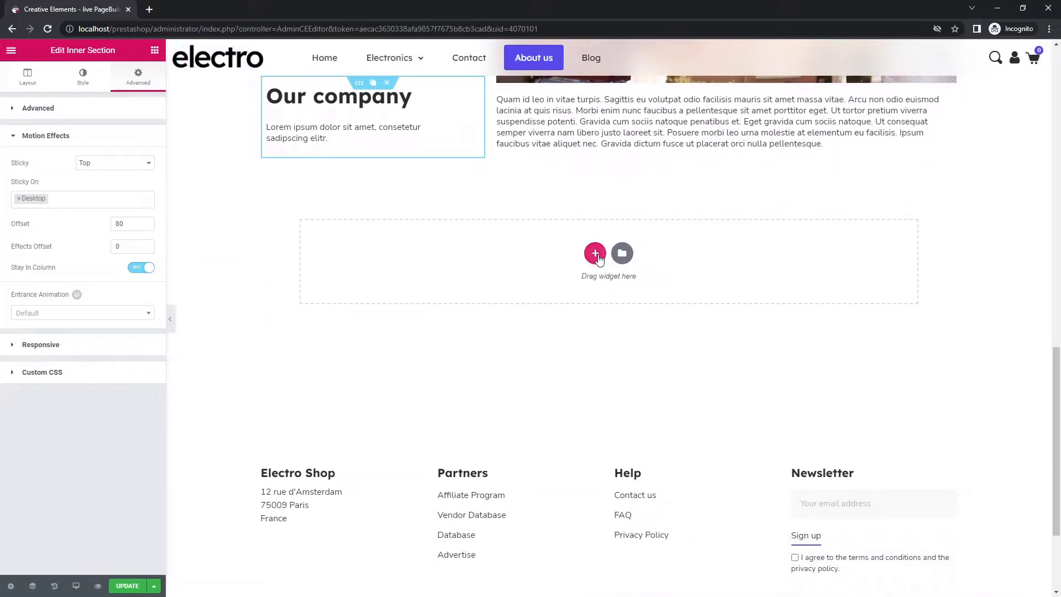
Add a single-column section with a centred 'Company culture' heading copied from Our company
{"action": "left_click", "coordinate": [596, 254]}
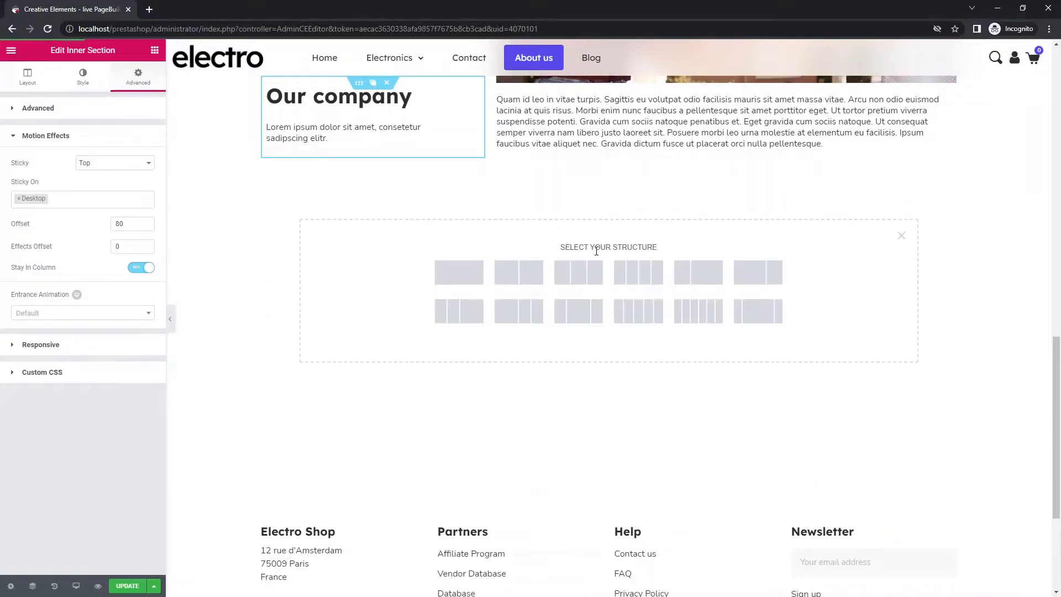
{"action": "left_click", "coordinate": [465, 277]}
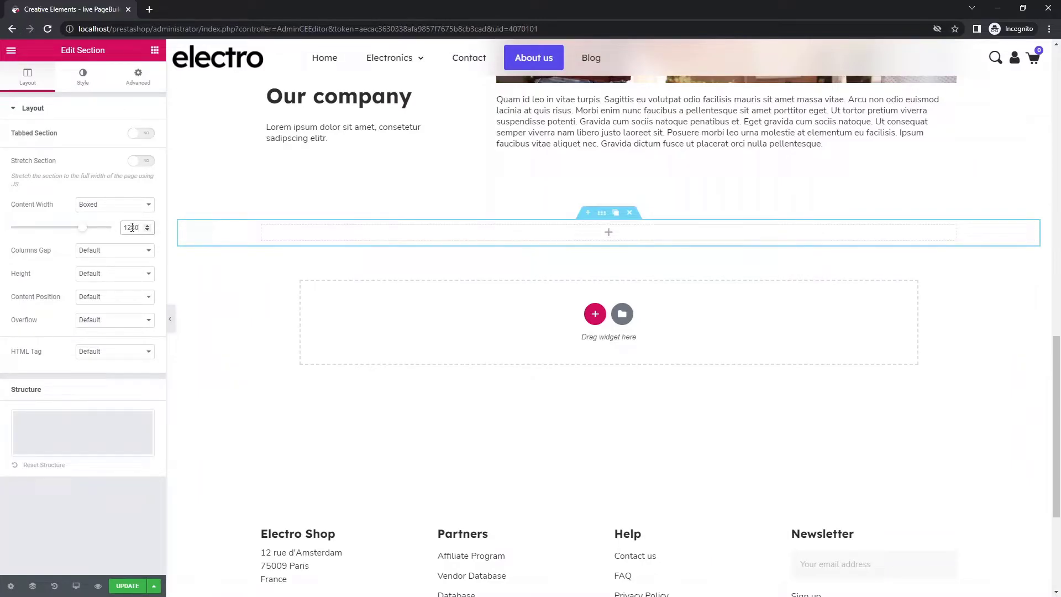
{"action": "left_click", "coordinate": [463, 90]}
{"action": "left_click_drag", "start_coordinate": [476, 92], "coordinate": [609, 243]}
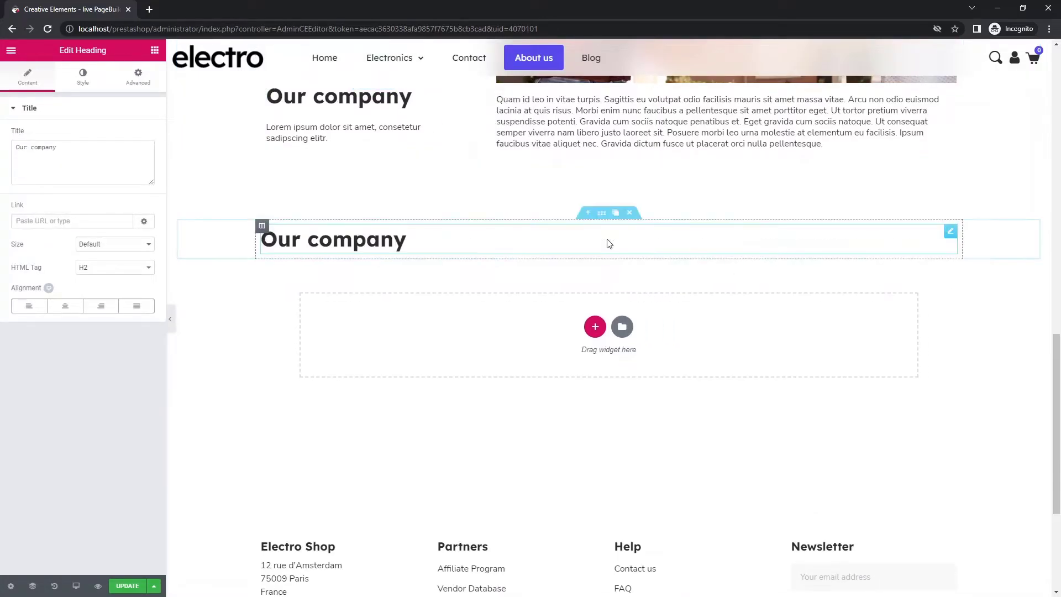
{"action": "triple_click", "coordinate": [63, 144]}
{"action": "type", "text": "Company culture"}
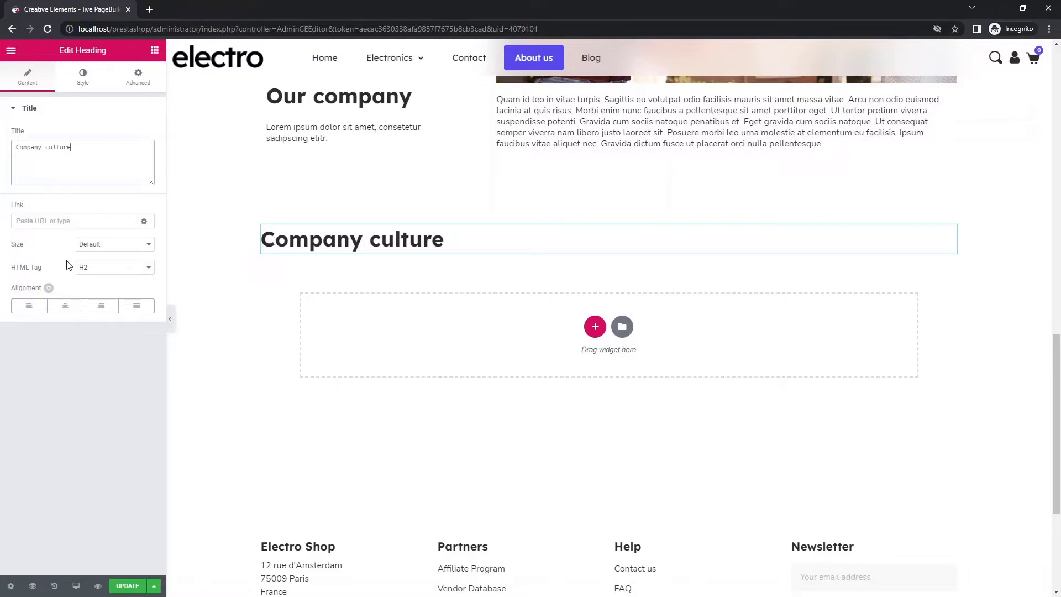
{"action": "left_click", "coordinate": [65, 305]}
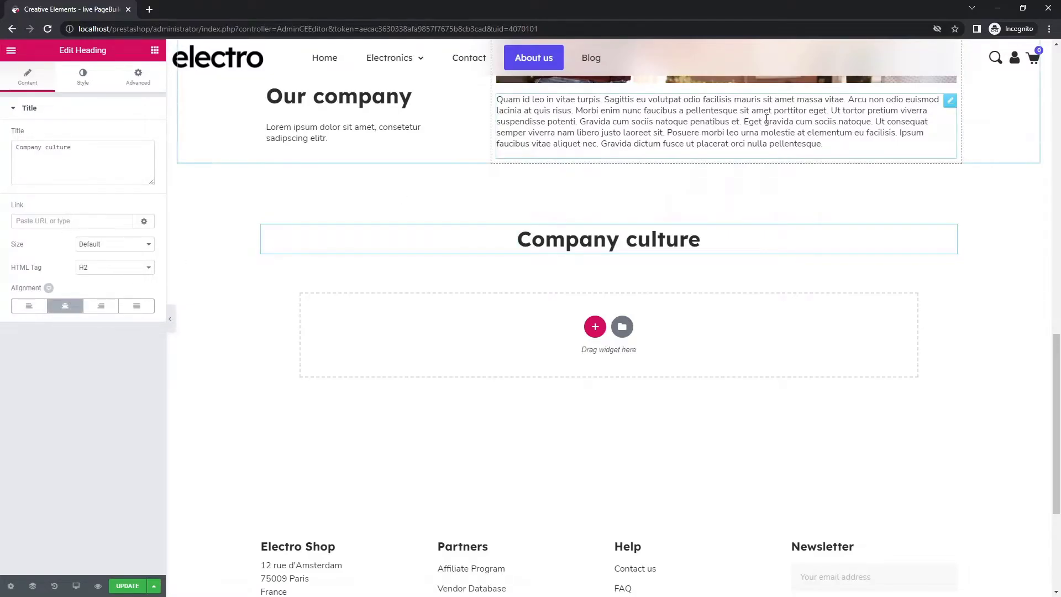
Copy the lorem text under Company culture, paste the Electro intro sentence, and centre it
{"action": "left_click", "coordinate": [951, 103]}
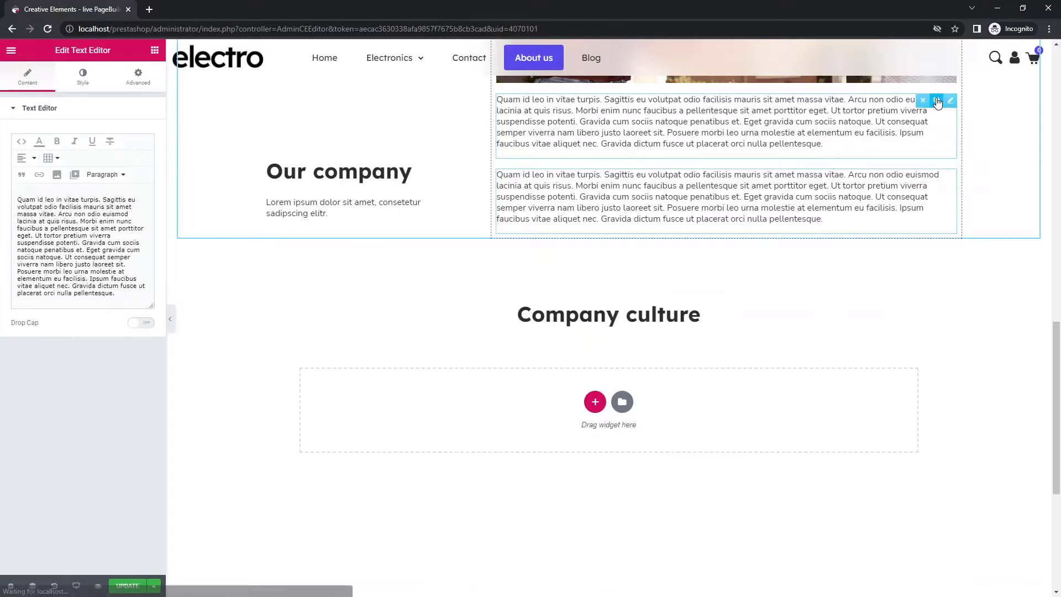
{"action": "left_click_drag", "start_coordinate": [951, 103], "coordinate": [590, 258]}
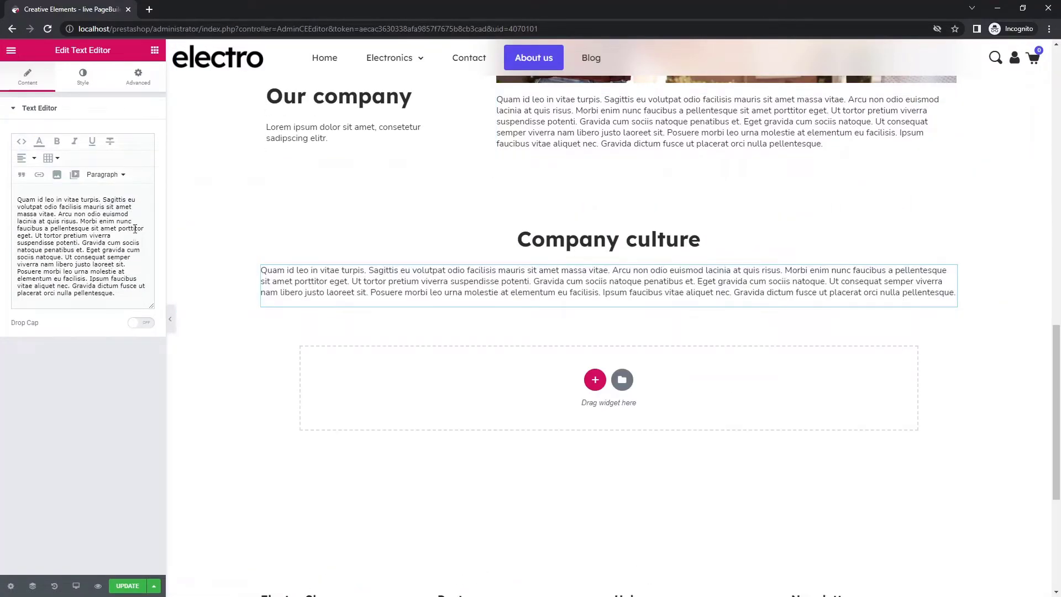
{"action": "key", "text": "ctrl+a"}
{"action": "key", "text": "ctrl+v"}
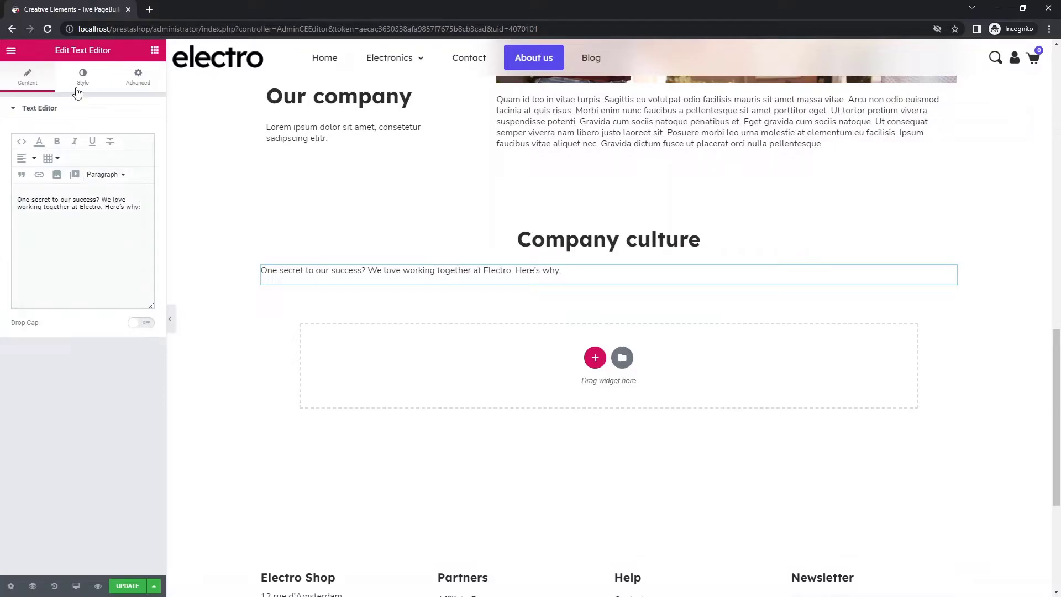
{"action": "left_click", "coordinate": [80, 80]}
{"action": "left_click", "coordinate": [74, 155]}
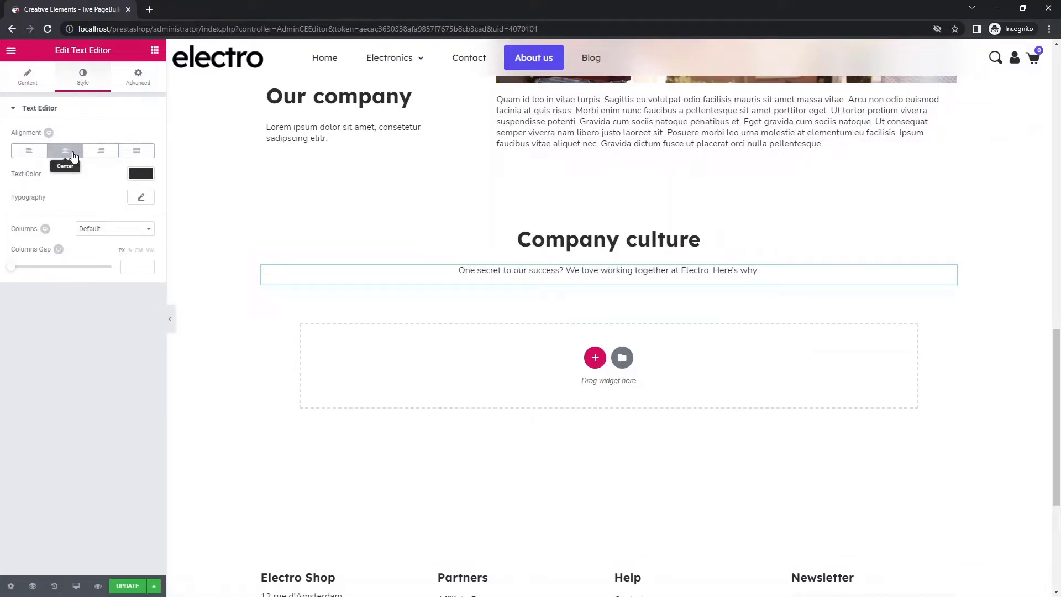
Drop an Image Gallery widget below the Company culture intro, using the team meeting photo first
{"action": "left_click", "coordinate": [155, 52]}
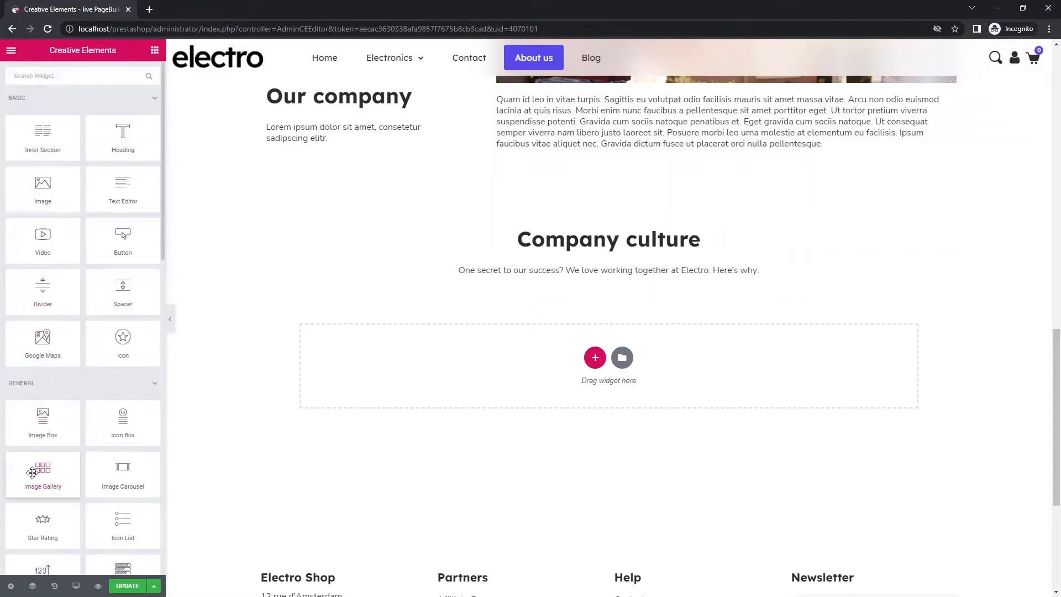
{"action": "left_click_drag", "start_coordinate": [31, 473], "coordinate": [604, 279]}
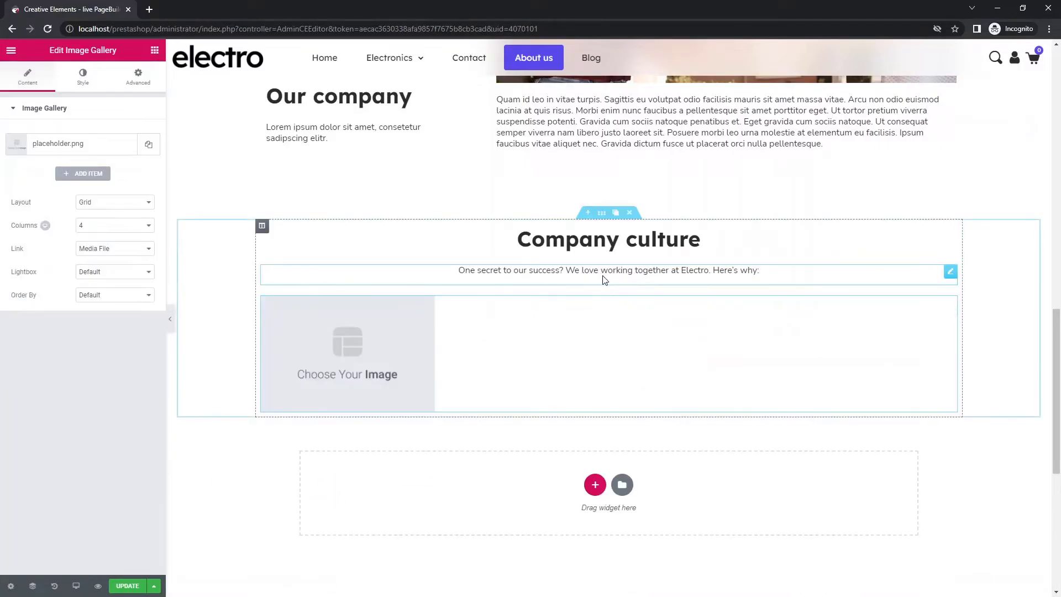
{"action": "left_click", "coordinate": [65, 144]}
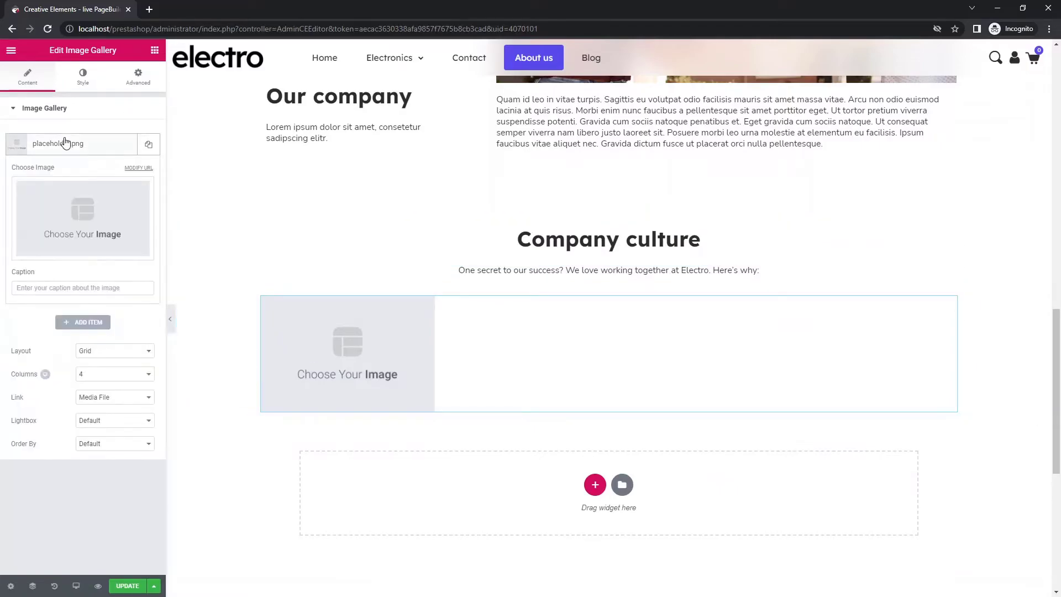
{"action": "left_click", "coordinate": [72, 215]}
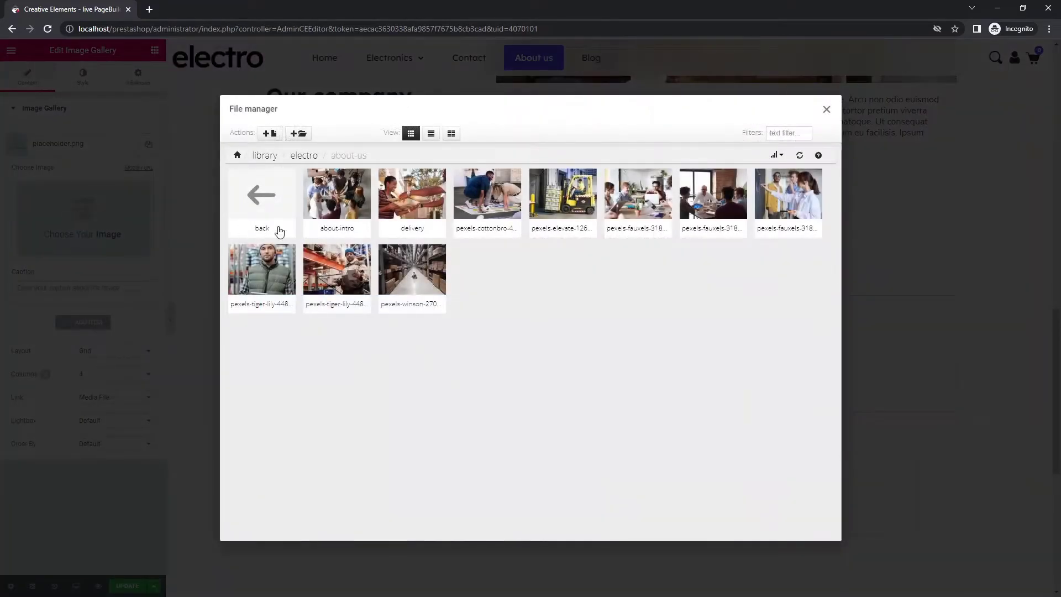
{"action": "left_click", "coordinate": [638, 208]}
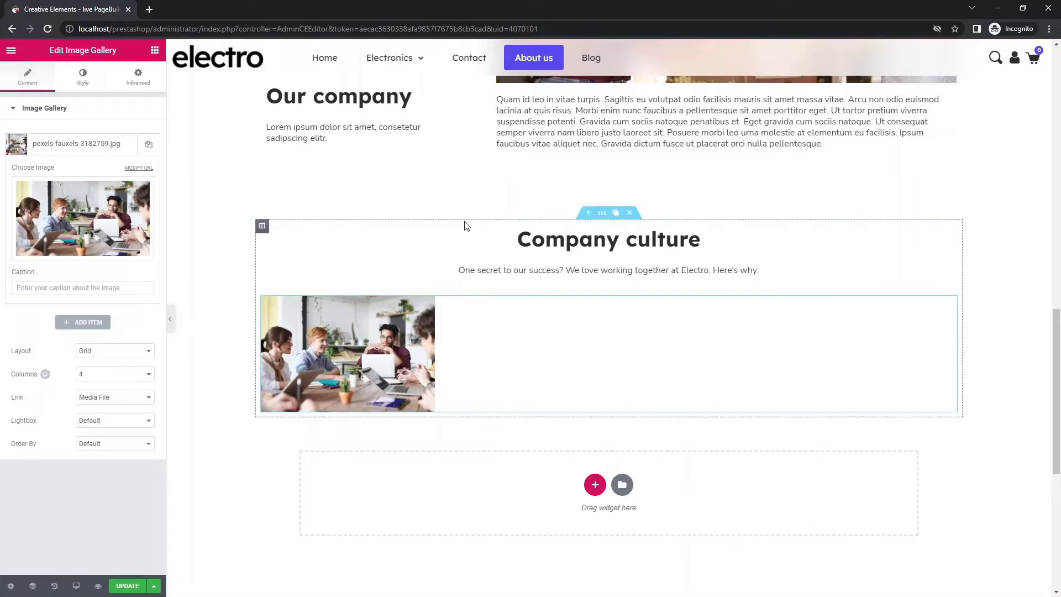
Add gallery images: team at chalkboard, man holding tablet, warehouse worker with tablet, and forklift
{"action": "left_click", "coordinate": [83, 322]}
{"action": "left_click", "coordinate": [83, 259]}
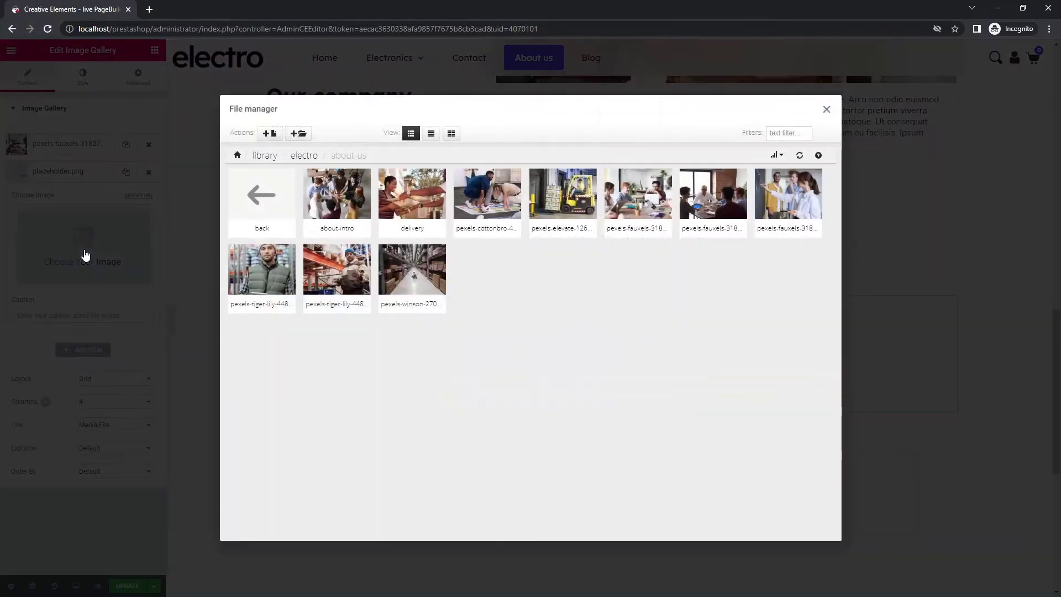
{"action": "left_click", "coordinate": [757, 221]}
{"action": "left_click", "coordinate": [83, 350]}
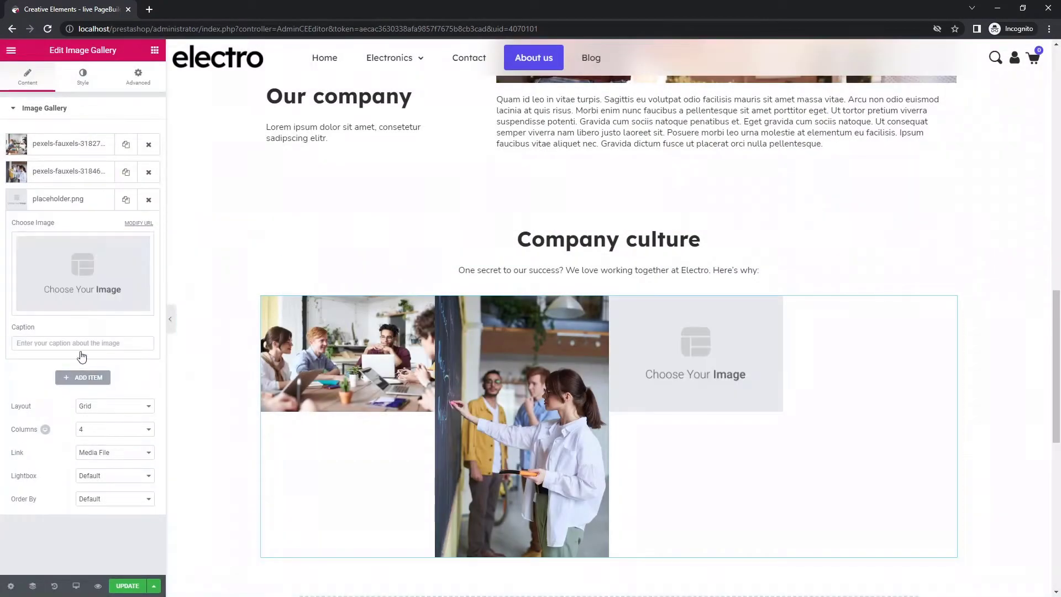
{"action": "left_click", "coordinate": [80, 285]}
{"action": "left_click", "coordinate": [261, 269]}
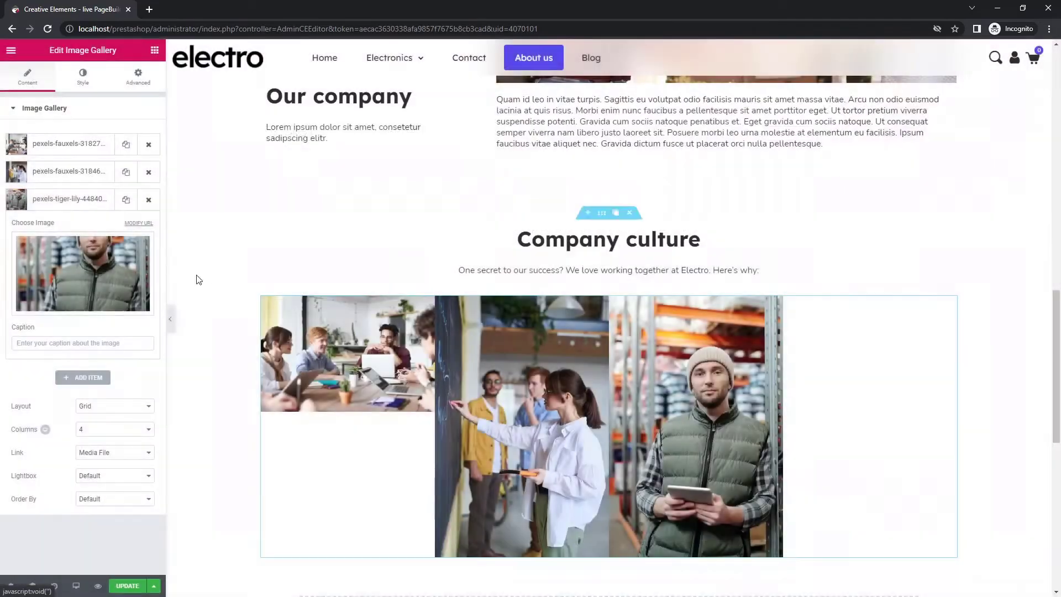
{"action": "left_click", "coordinate": [83, 377]}
{"action": "left_click", "coordinate": [63, 310]}
{"action": "left_click", "coordinate": [337, 269]}
{"action": "left_click", "coordinate": [83, 405]}
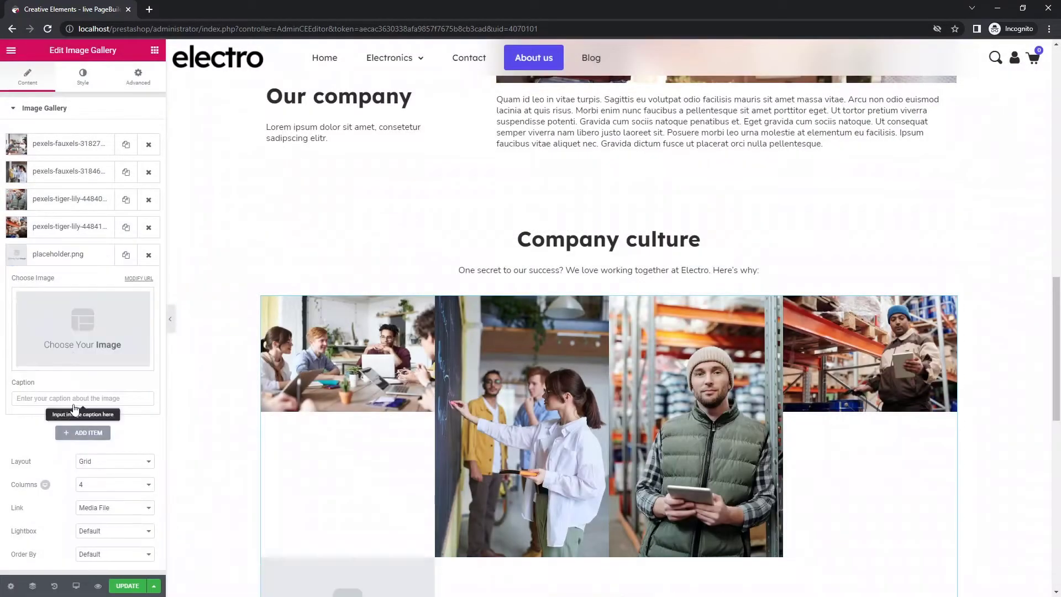
{"action": "left_click", "coordinate": [74, 338]}
{"action": "left_click", "coordinate": [558, 216]}
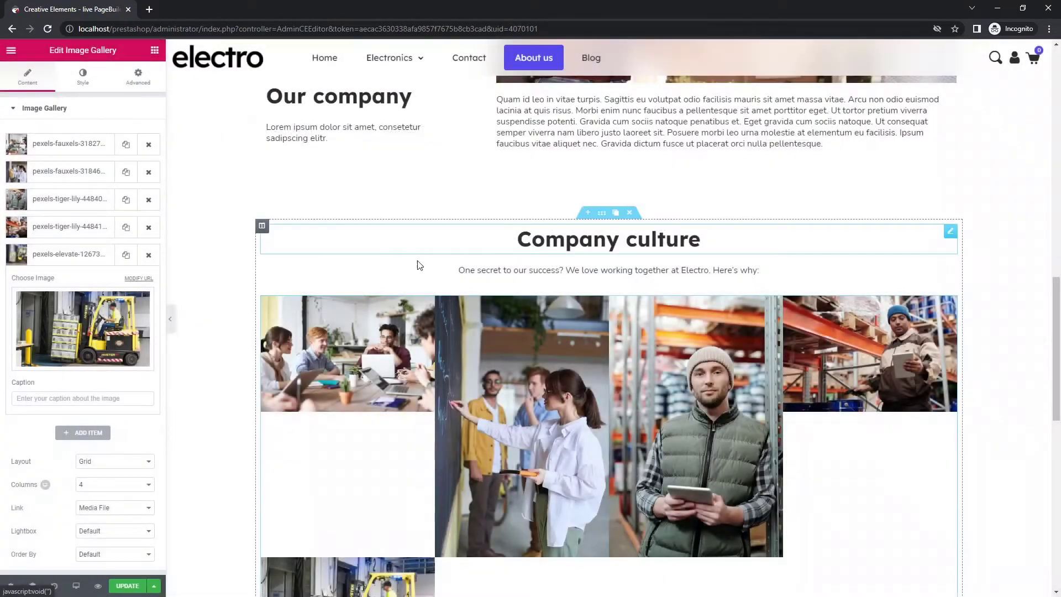
Add the last three images: people playing on the floor, long warehouse aisle, and office meeting
{"action": "left_click", "coordinate": [83, 433]}
{"action": "left_click", "coordinate": [84, 368]}
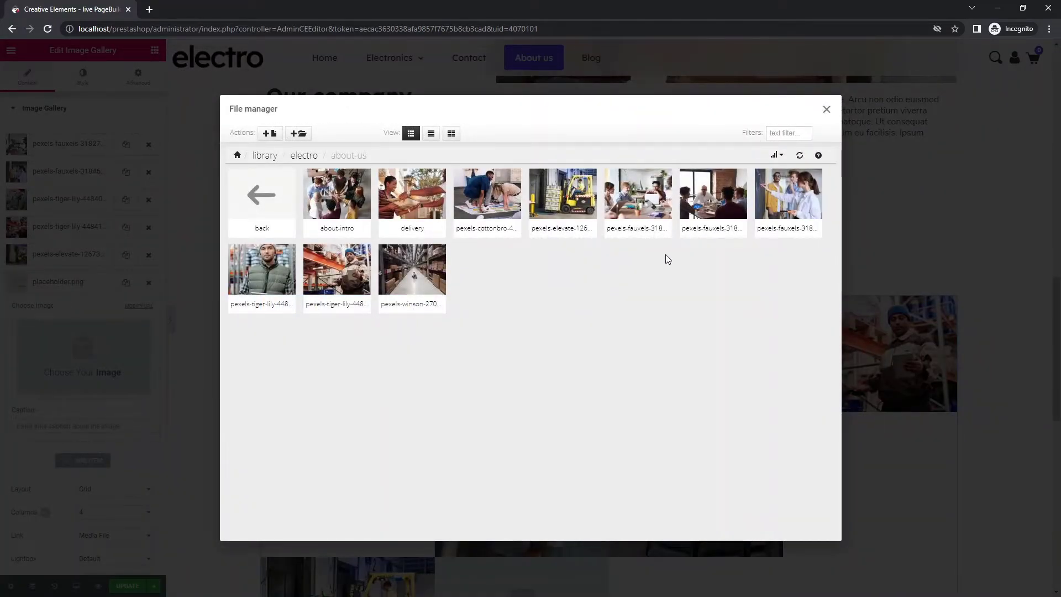
{"action": "left_click", "coordinate": [487, 210]}
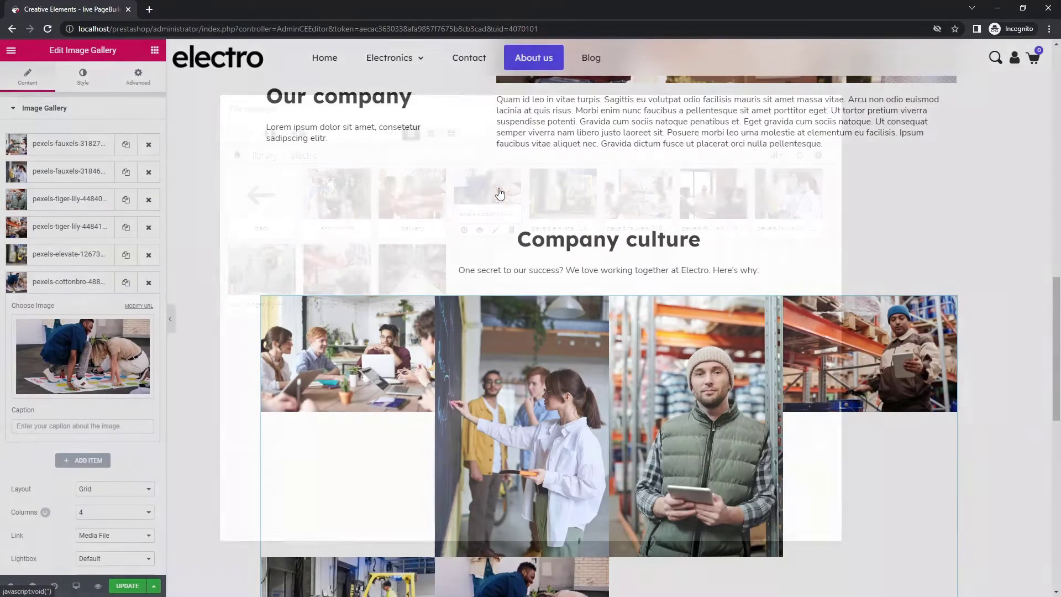
{"action": "left_click", "coordinate": [86, 458]}
{"action": "left_click", "coordinate": [68, 391]}
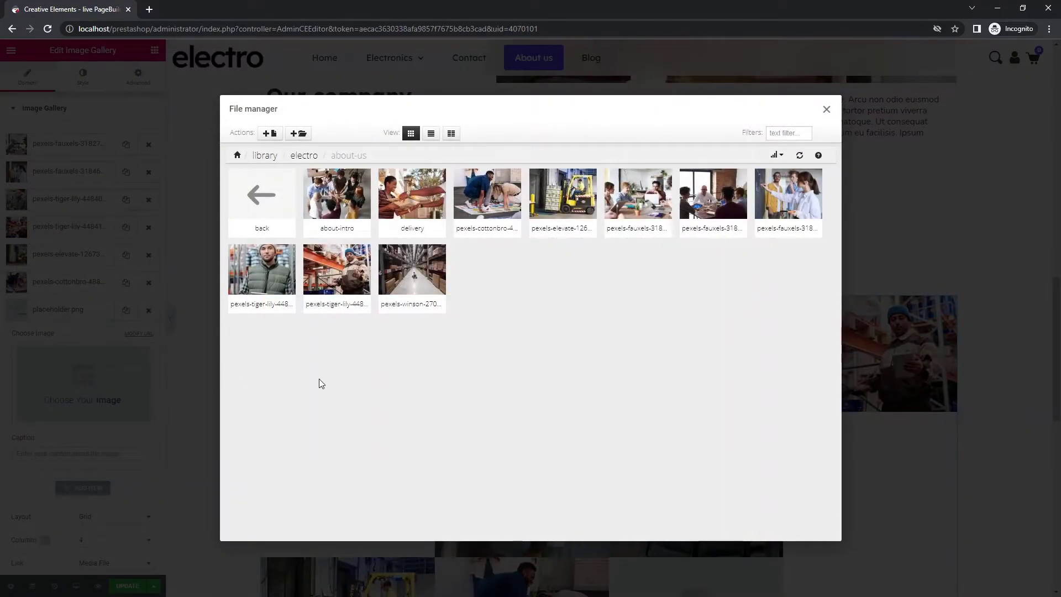
{"action": "left_click", "coordinate": [431, 309]}
{"action": "left_click", "coordinate": [83, 488]}
{"action": "left_click", "coordinate": [74, 405]}
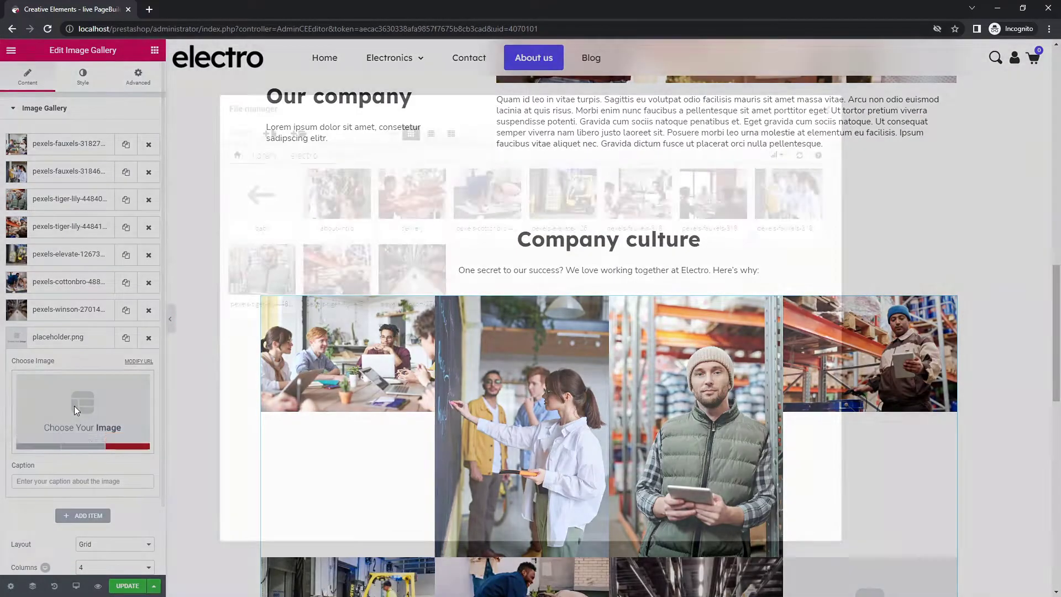
{"action": "left_click", "coordinate": [714, 195]}
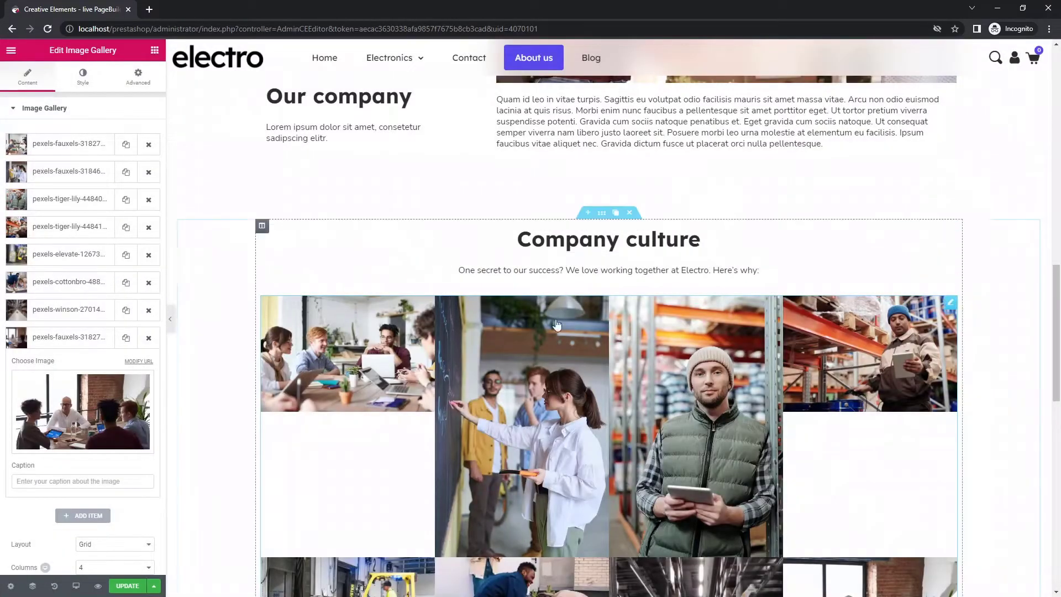
{"action": "scroll", "coordinate": [91, 343], "scroll_direction": "down", "scroll_amount": 2}
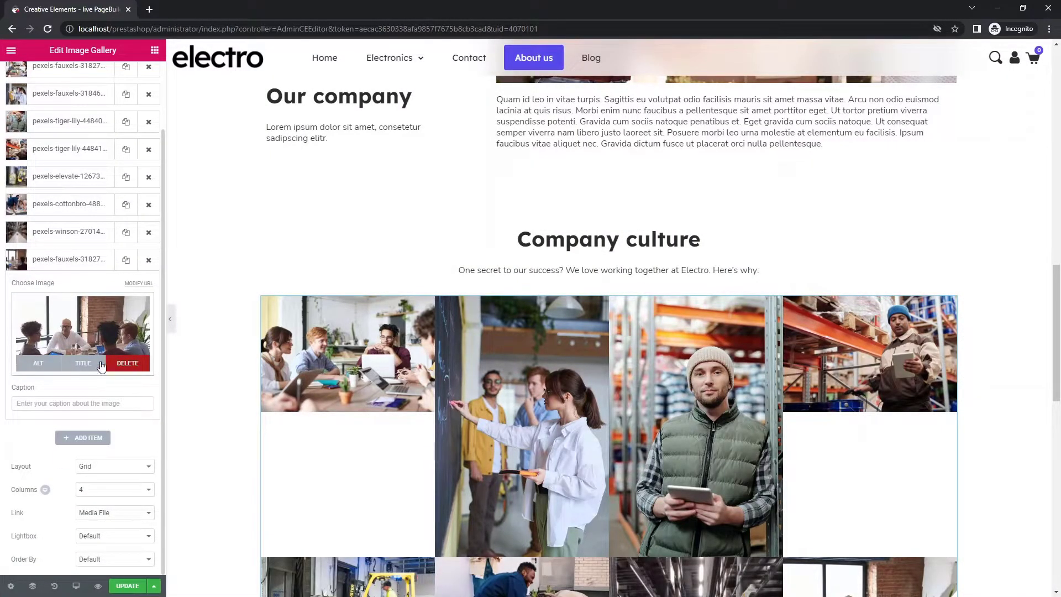
Set the gallery layout to Masonry with 3 columns and a Max. Height of 1200
{"action": "left_click", "coordinate": [107, 468]}
{"action": "left_click", "coordinate": [91, 486]}
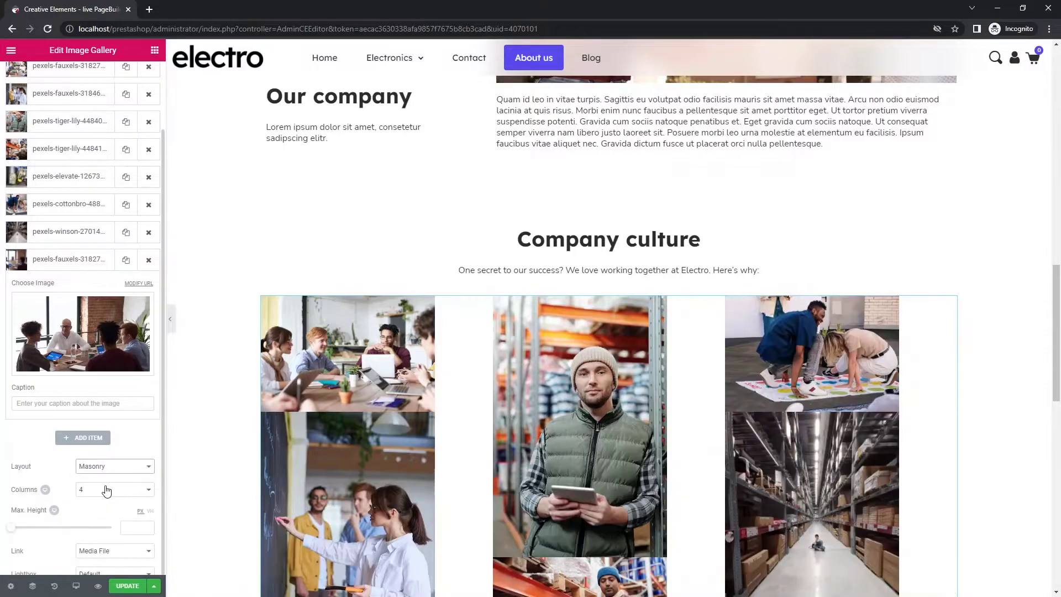
{"action": "left_click", "coordinate": [107, 491]}
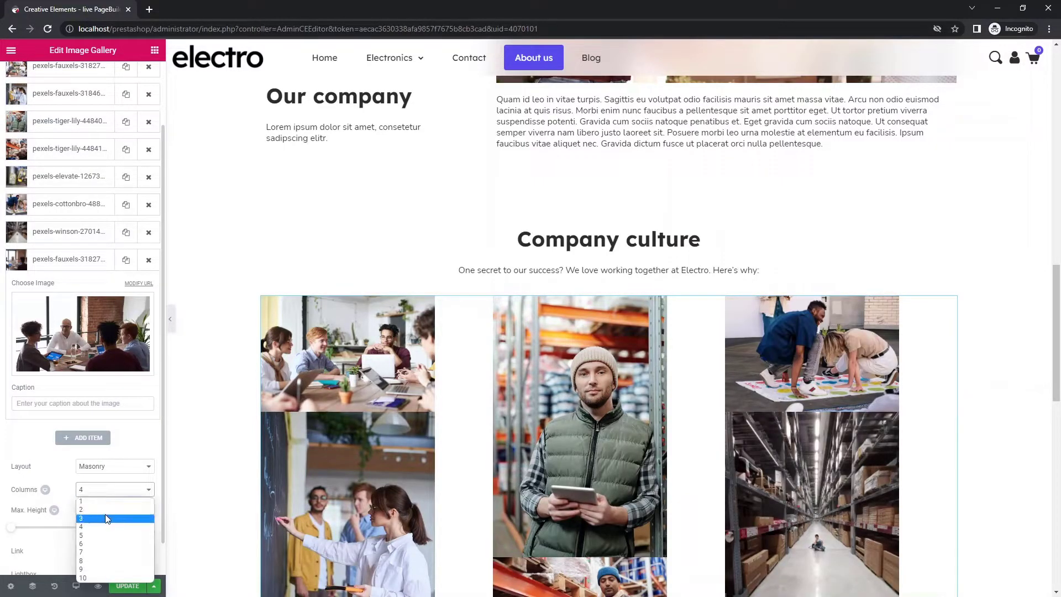
{"action": "left_click", "coordinate": [106, 520]}
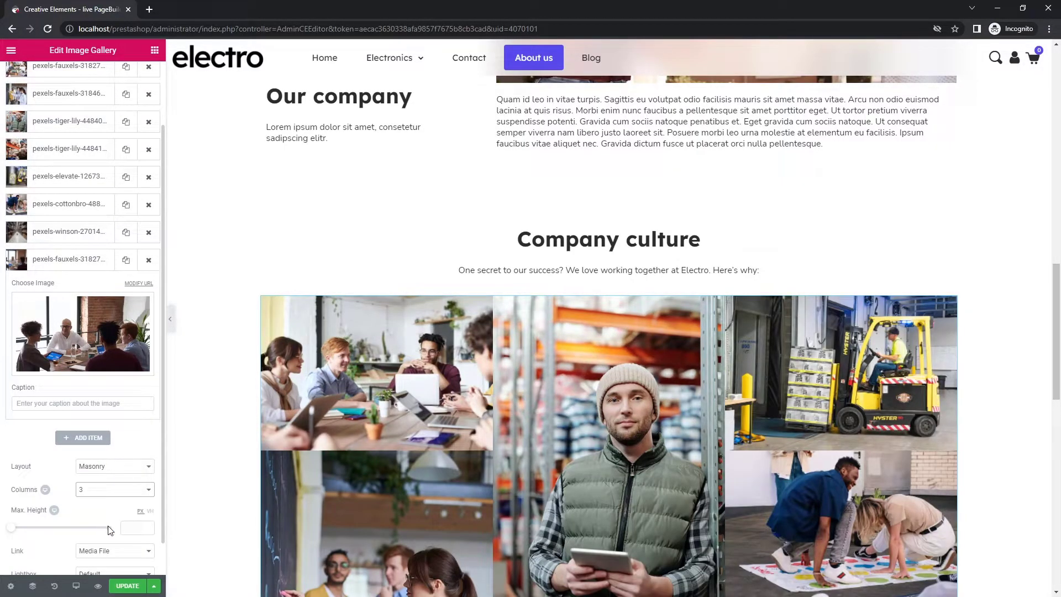
{"action": "left_click", "coordinate": [135, 532]}
{"action": "type", "text": "1200"}
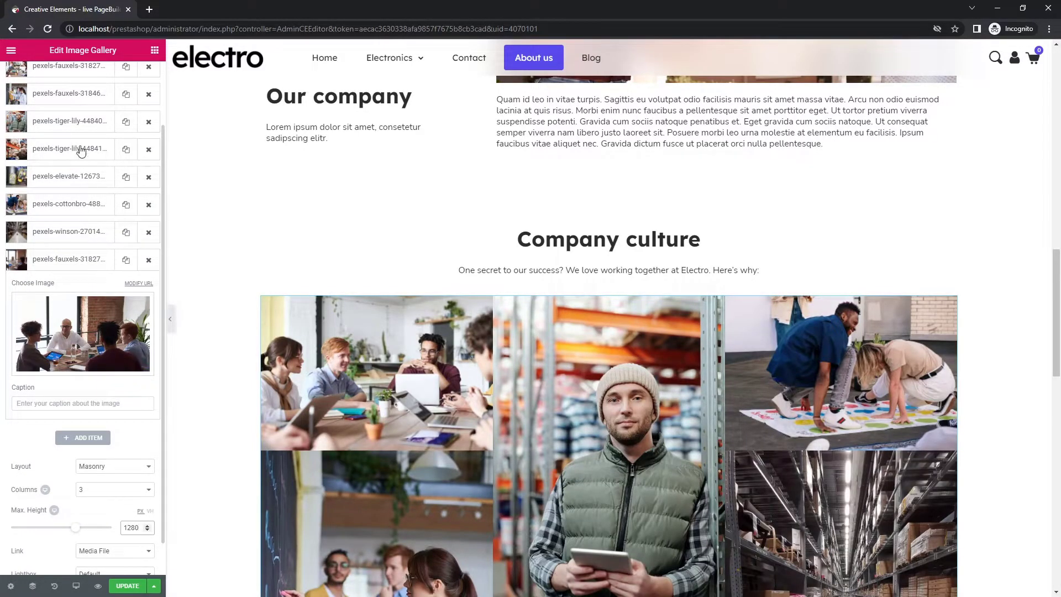
Set the gallery's image spacing to 10 and preview the page full width
{"action": "scroll", "coordinate": [81, 146], "scroll_direction": "up", "scroll_amount": 2}
{"action": "left_click", "coordinate": [82, 72]}
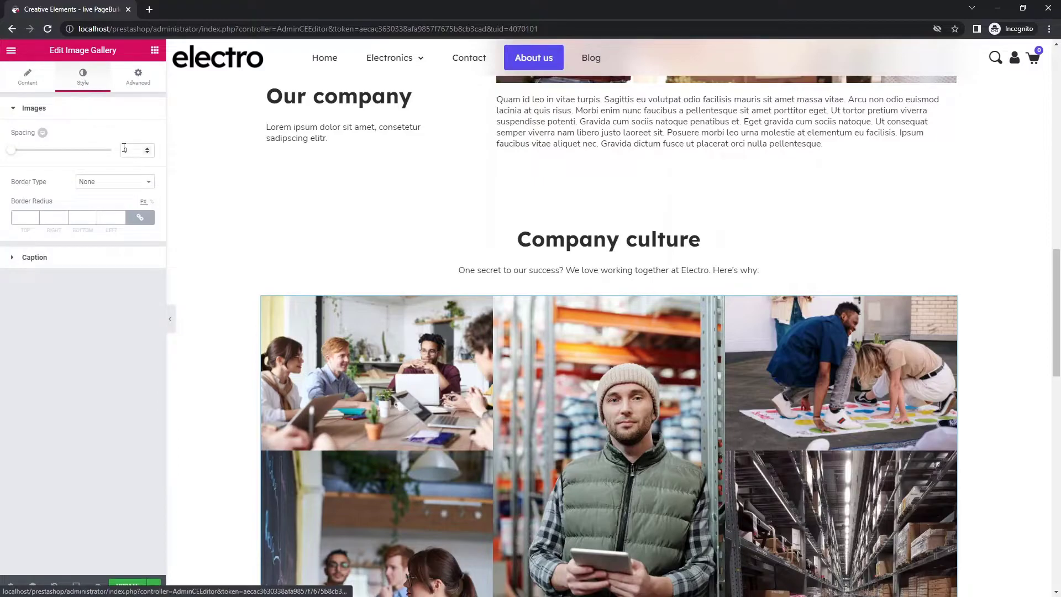
{"action": "type", "text": "10"}
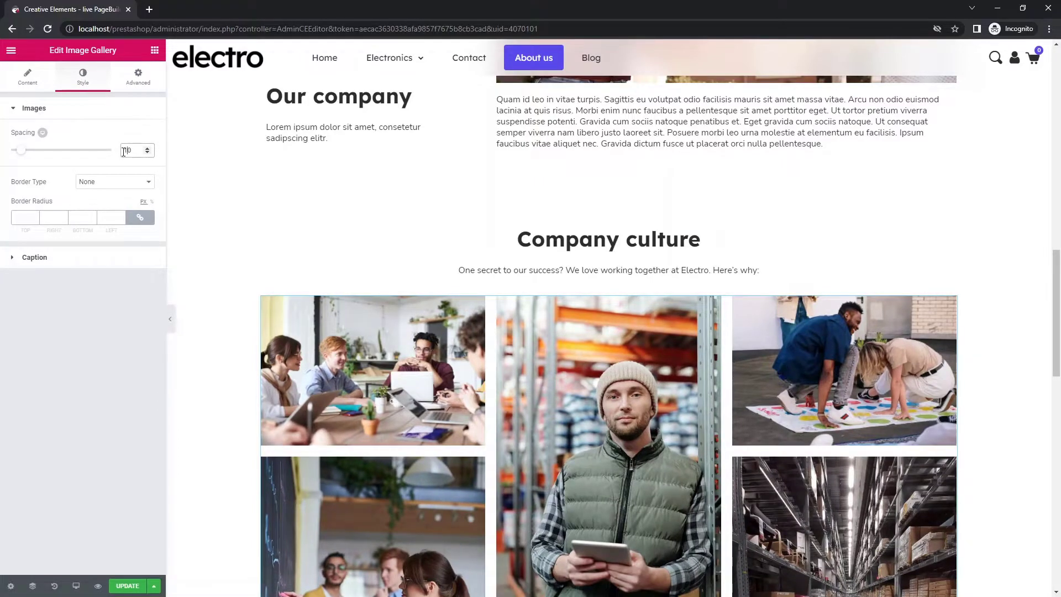
{"action": "scroll", "coordinate": [194, 204], "scroll_direction": "down", "scroll_amount": 5}
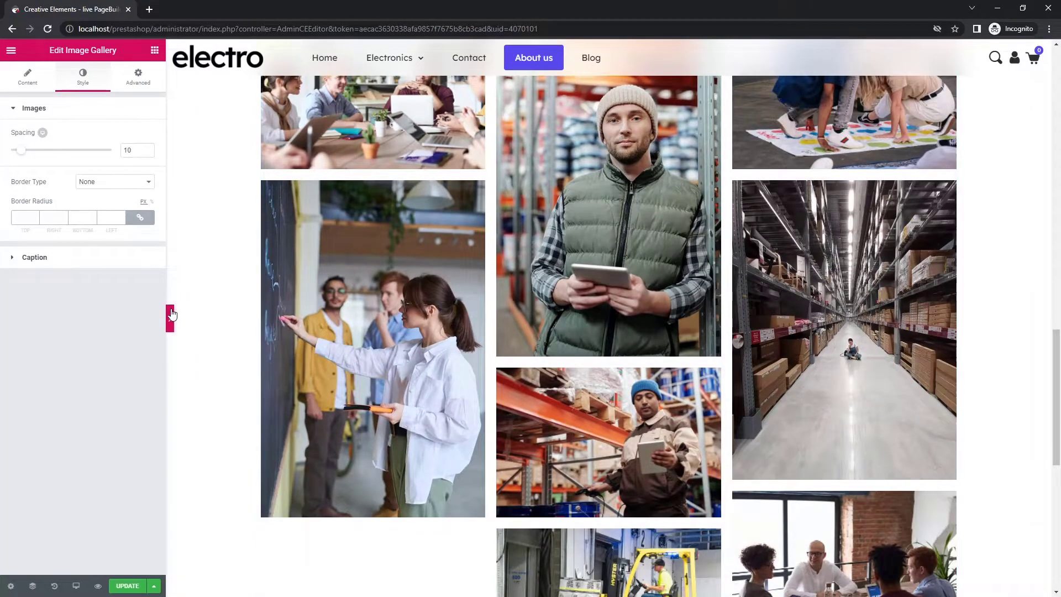
{"action": "left_click", "coordinate": [171, 316]}
{"action": "scroll", "coordinate": [171, 314], "scroll_direction": "down", "scroll_amount": 5}
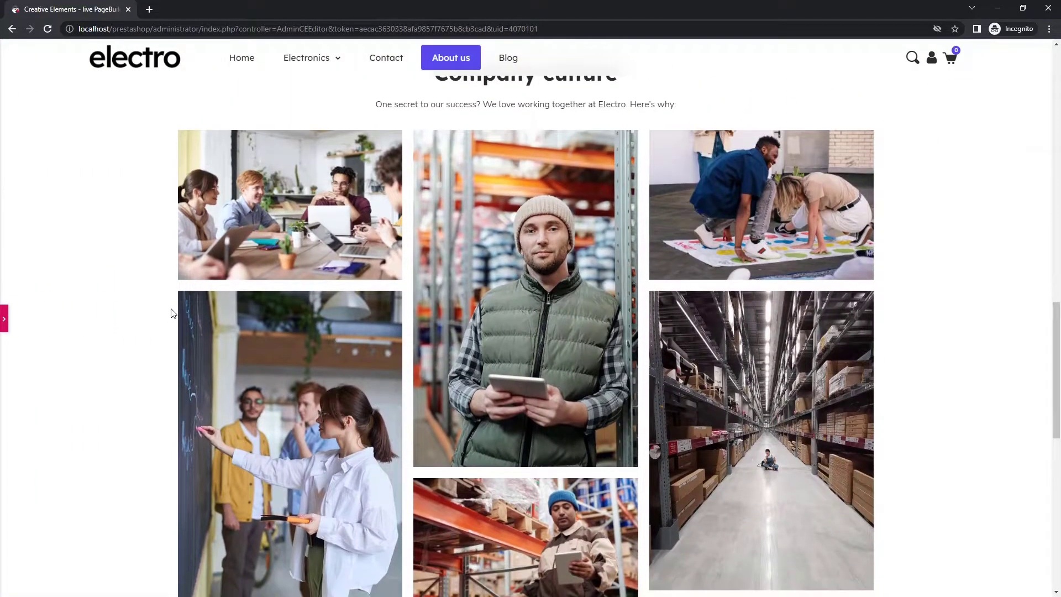
{"action": "scroll", "coordinate": [171, 314], "scroll_direction": "down", "scroll_amount": 1}
{"action": "scroll", "coordinate": [170, 314], "scroll_direction": "up", "scroll_amount": 3}
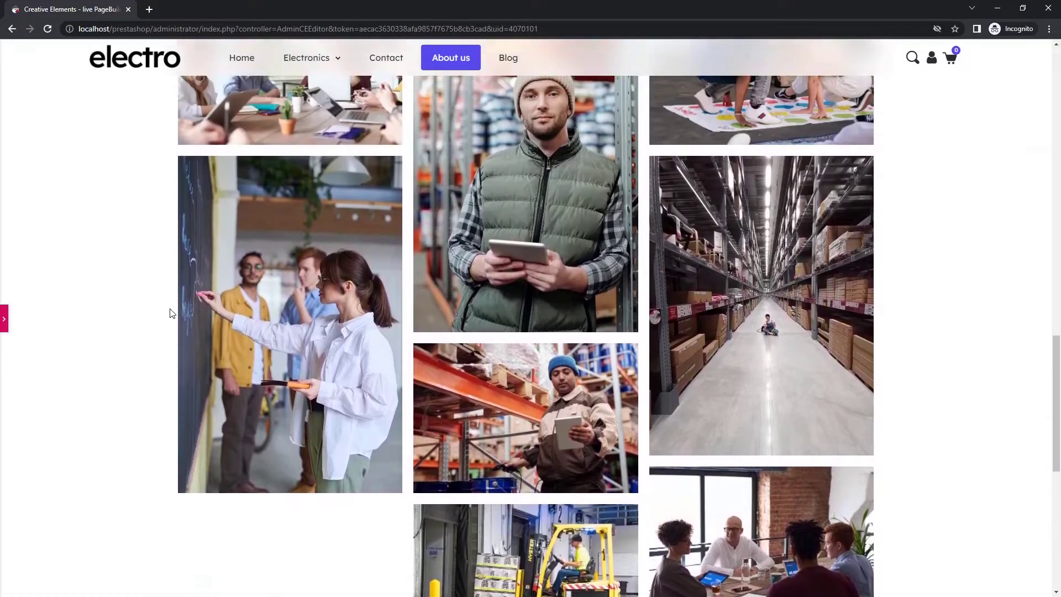
Switch Responsive Mode to Tablet and scroll to the two-column Company culture gallery
{"action": "left_click", "coordinate": [4, 313]}
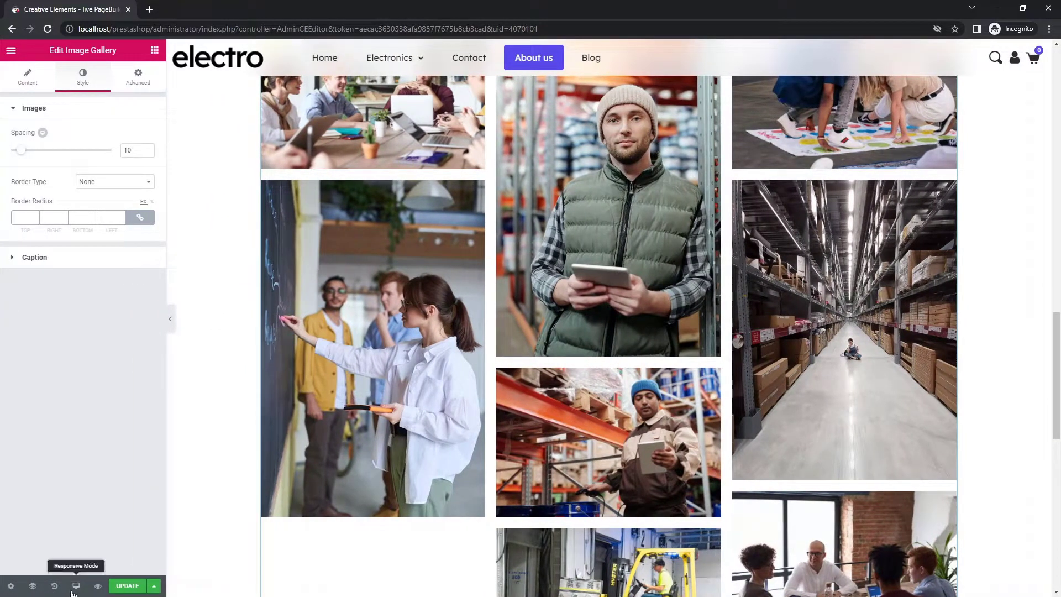
{"action": "left_click", "coordinate": [76, 586]}
{"action": "left_click", "coordinate": [74, 544]}
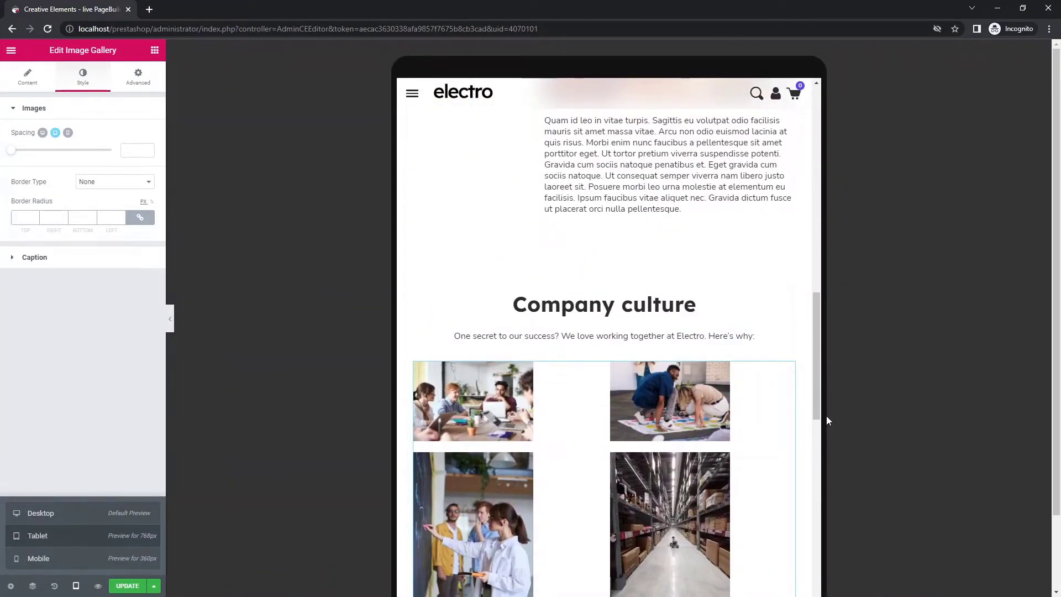
{"action": "left_click_drag", "start_coordinate": [818, 403], "coordinate": [808, 193]}
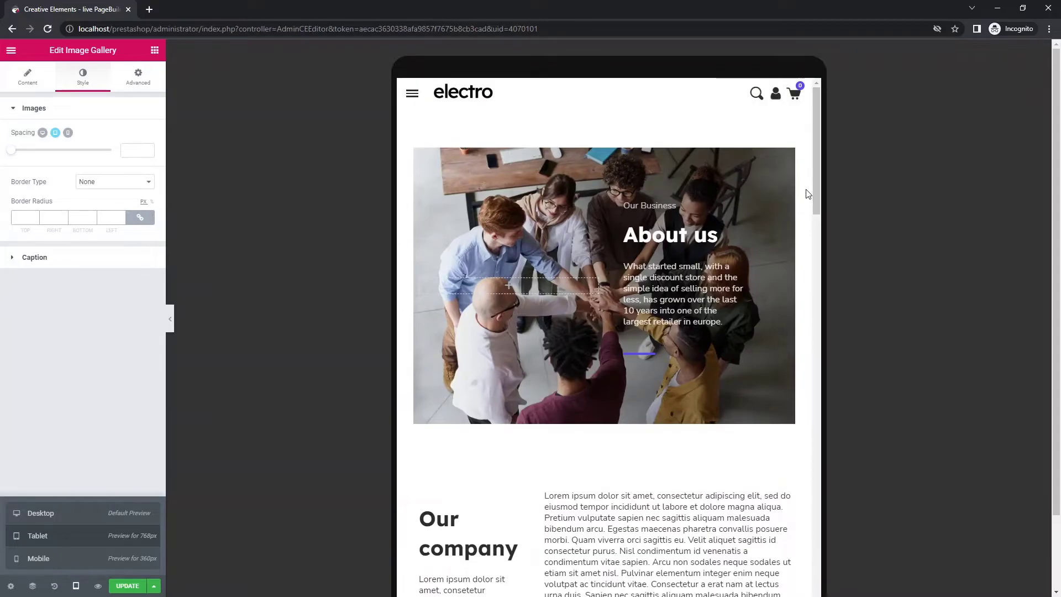
Give the tablet banner section a 260 minimum height and column widths of 44 and 56
{"action": "left_click", "coordinate": [591, 142]}
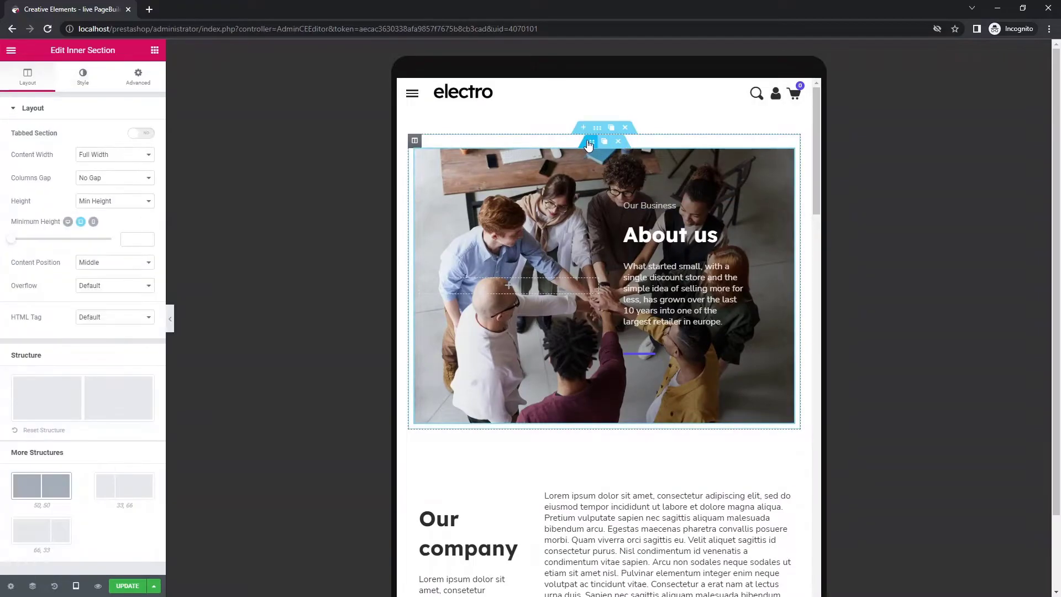
{"action": "left_click", "coordinate": [134, 238]}
{"action": "type", "text": "260"}
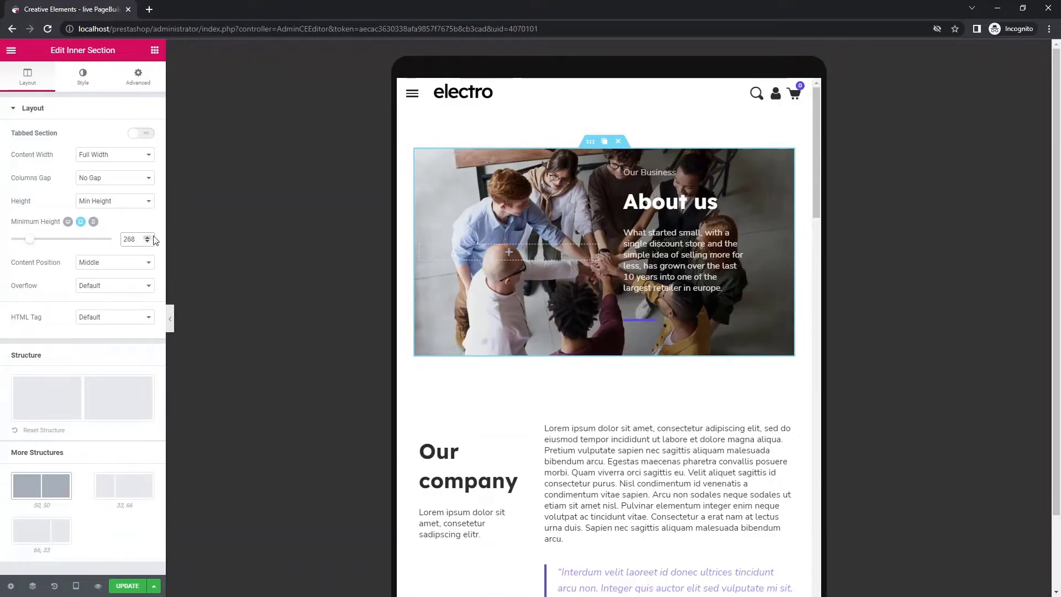
{"action": "left_click", "coordinate": [420, 154]}
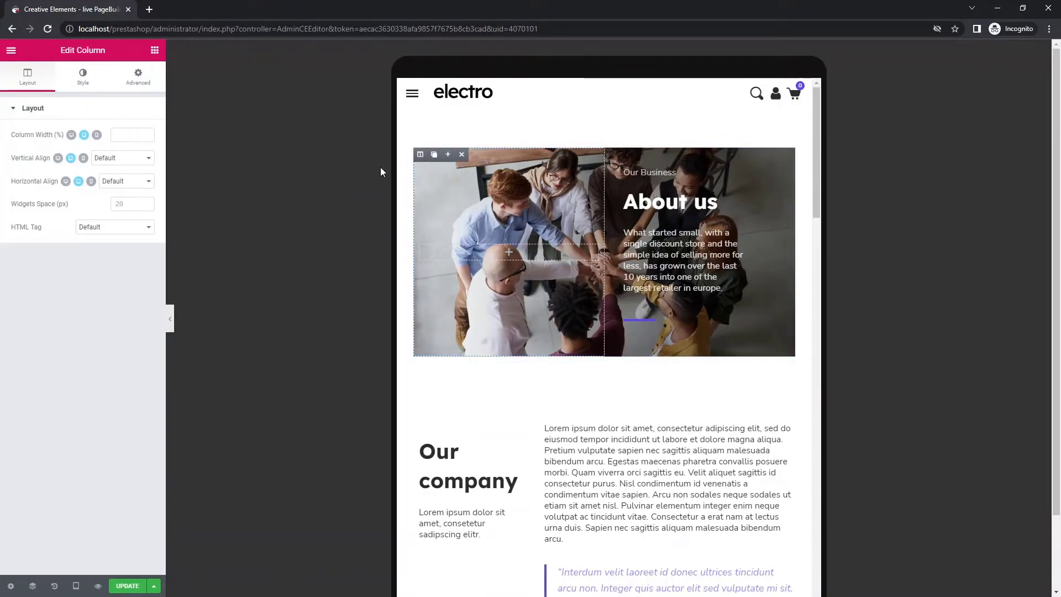
{"action": "left_click", "coordinate": [119, 136]}
{"action": "type", "text": "44"}
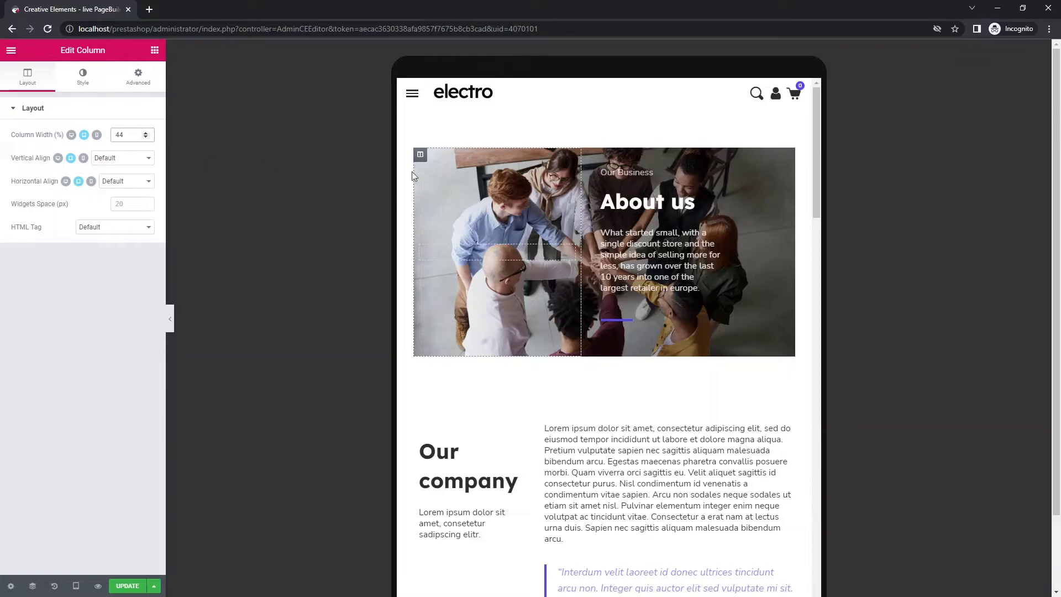
{"action": "left_click", "coordinate": [138, 76]}
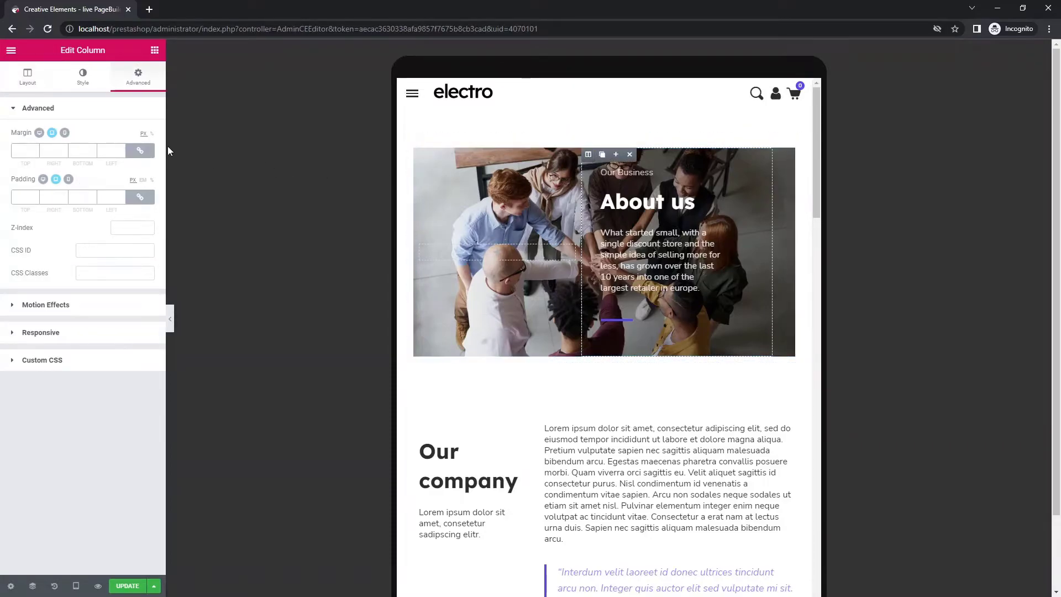
{"action": "left_click", "coordinate": [31, 82]}
{"action": "left_click", "coordinate": [123, 135]}
{"action": "type", "text": "56"}
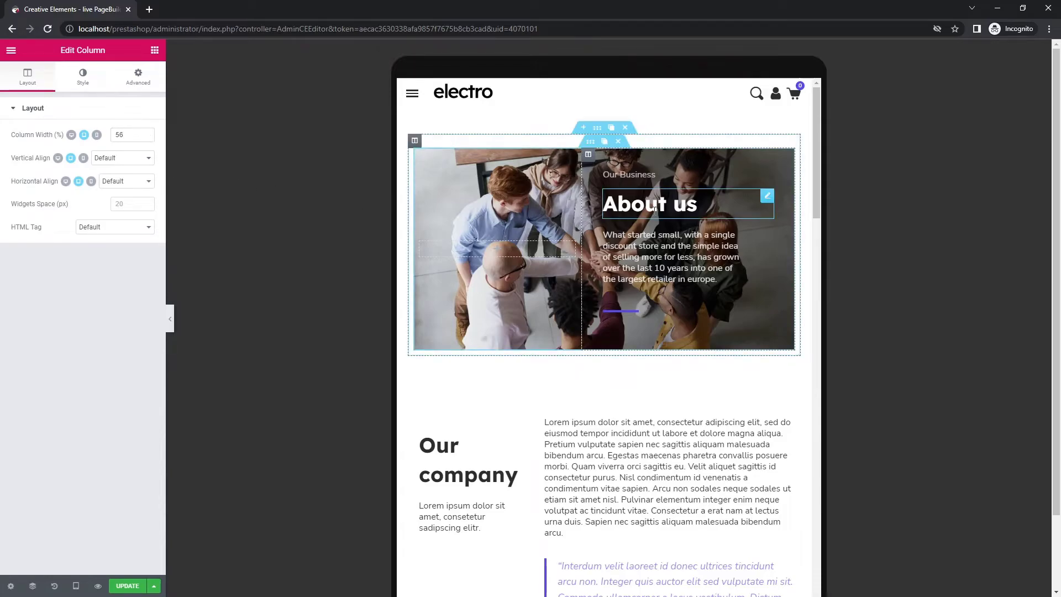
Set the About us heading size to 30 and the description's custom width to 100
{"action": "left_click", "coordinate": [651, 204]}
{"action": "left_click", "coordinate": [83, 77]}
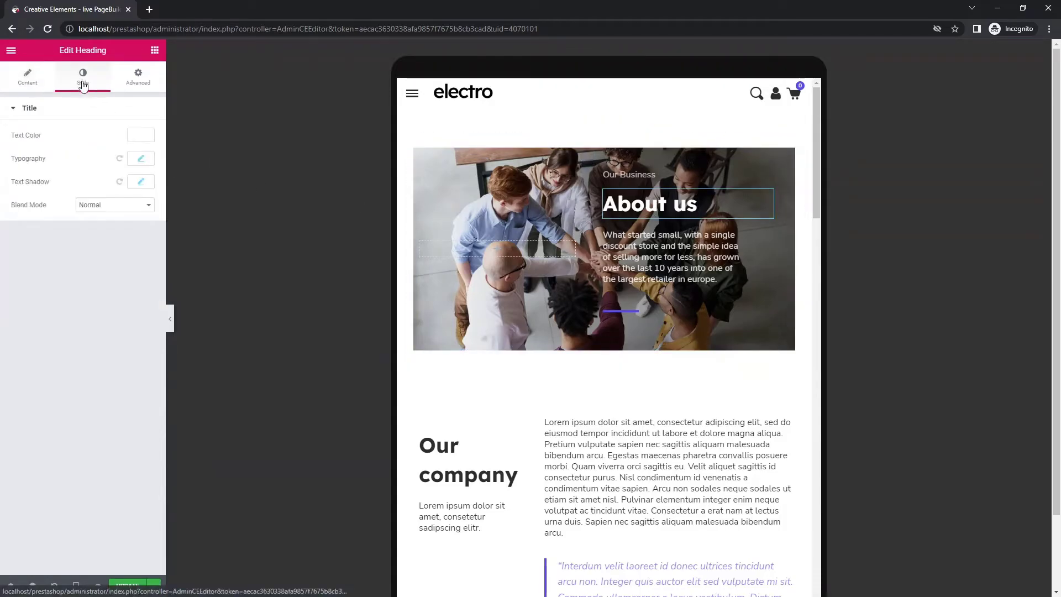
{"action": "left_click", "coordinate": [141, 160]}
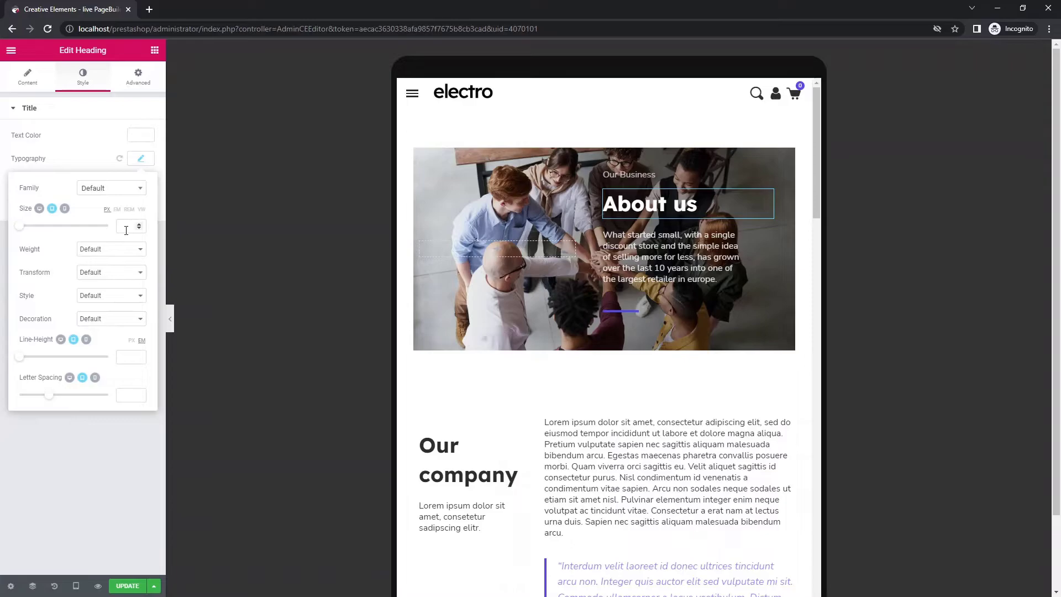
{"action": "type", "text": "30"}
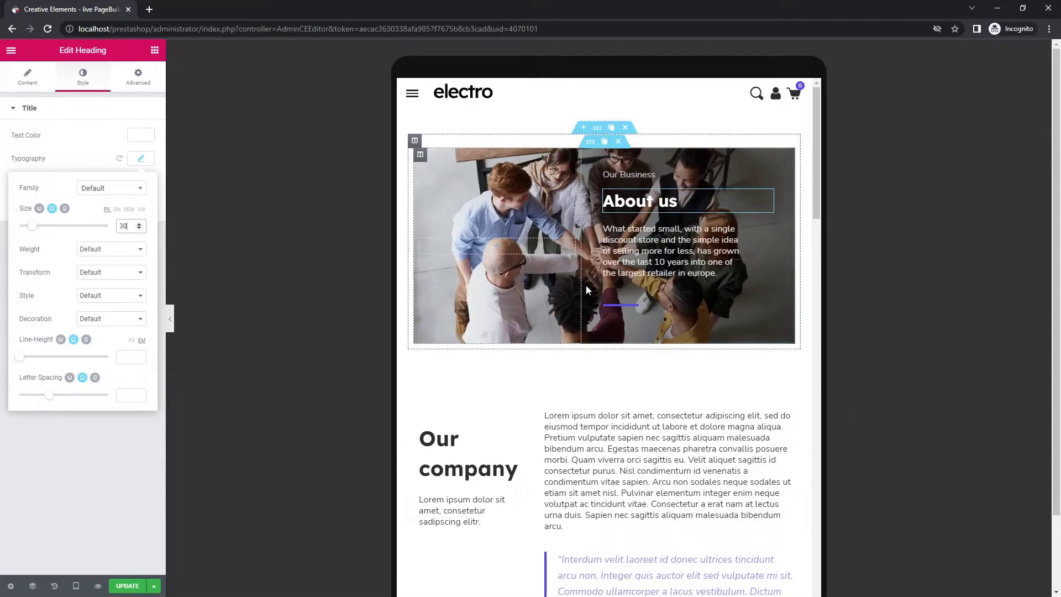
{"action": "left_click", "coordinate": [733, 229]}
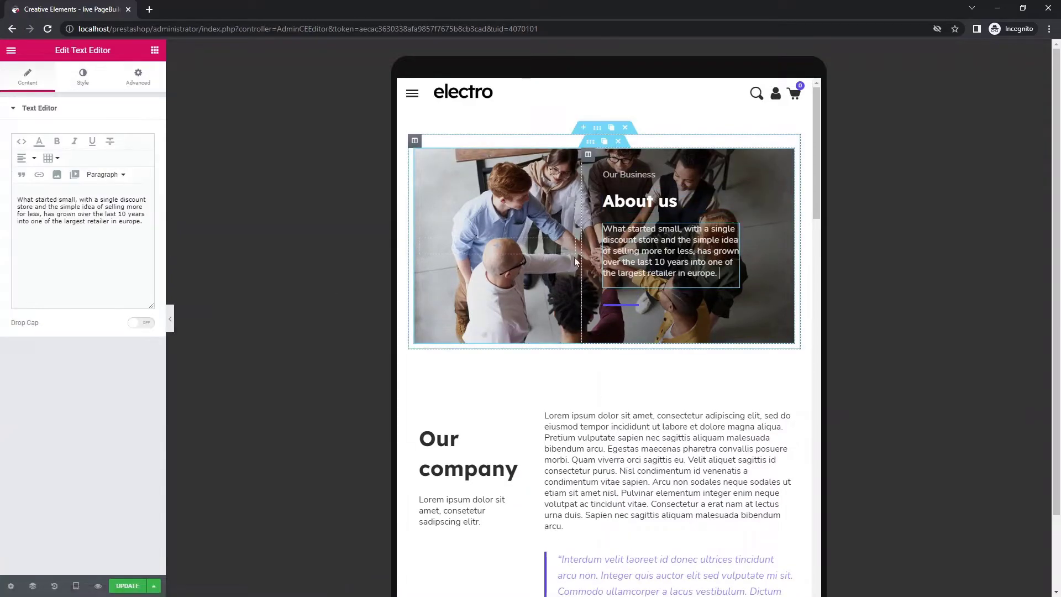
{"action": "left_click", "coordinate": [145, 83]}
{"action": "left_click", "coordinate": [119, 399]}
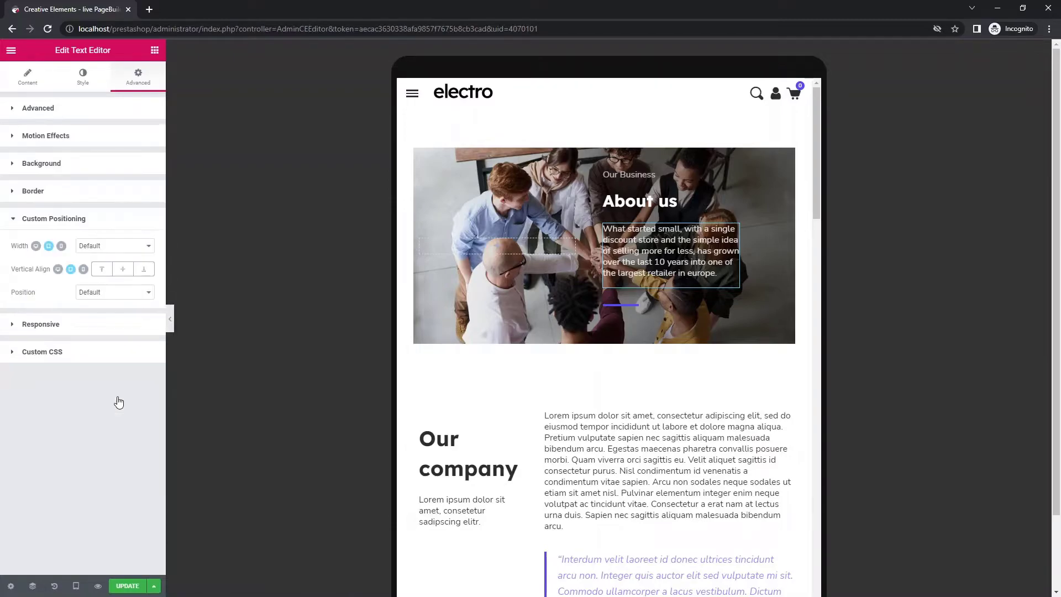
{"action": "left_click", "coordinate": [118, 246]}
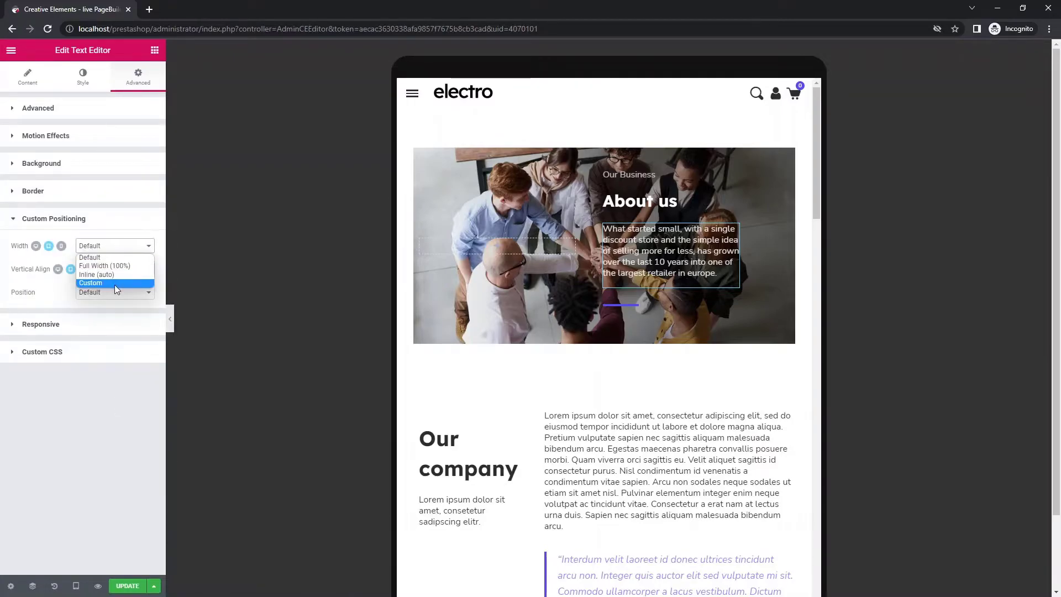
{"action": "left_click", "coordinate": [115, 285]}
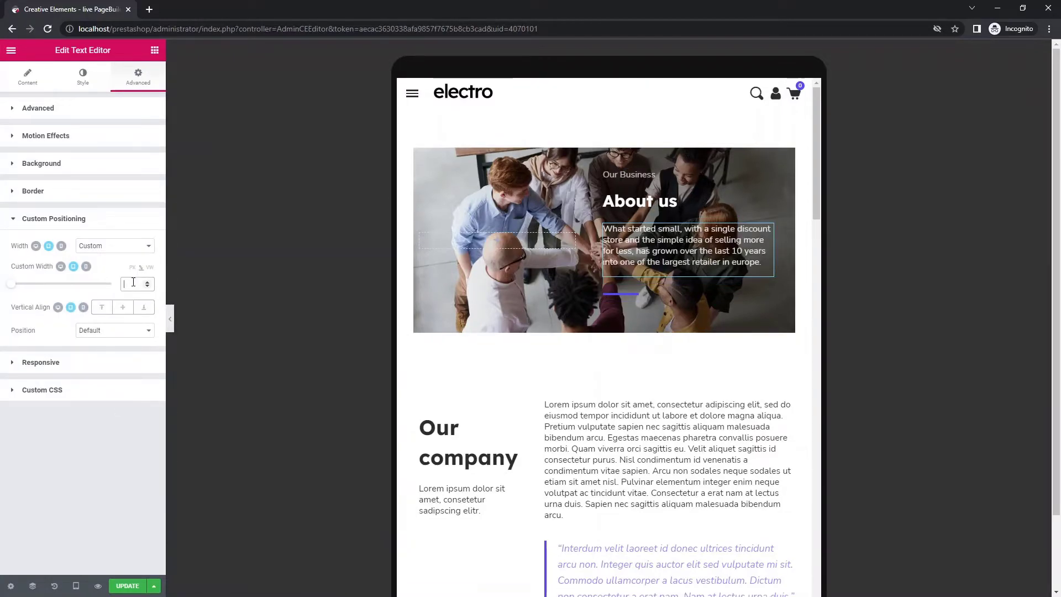
{"action": "type", "text": "100"}
{"action": "scroll", "coordinate": [516, 309], "scroll_direction": "down", "scroll_amount": 5}
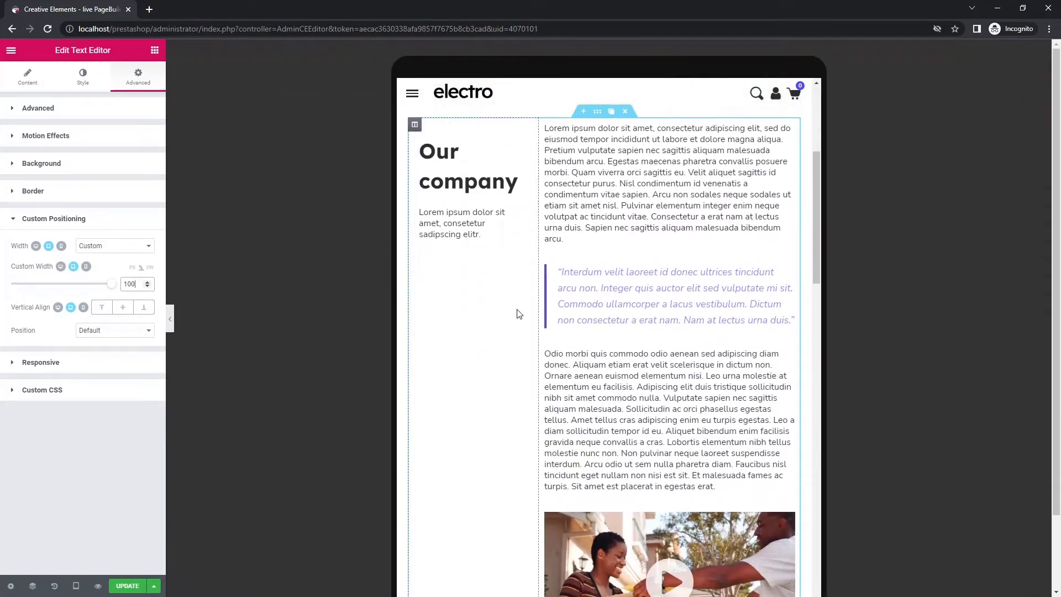
Make the Our company left column 100 wide and centre its heading
{"action": "left_click", "coordinate": [415, 124]}
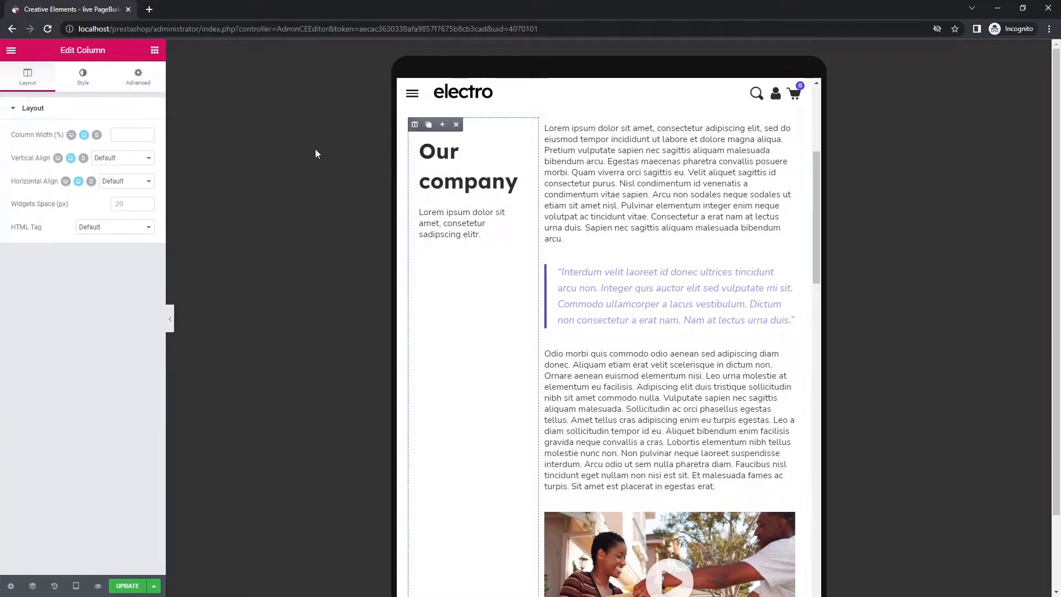
{"action": "left_click", "coordinate": [120, 135]}
{"action": "type", "text": "100"}
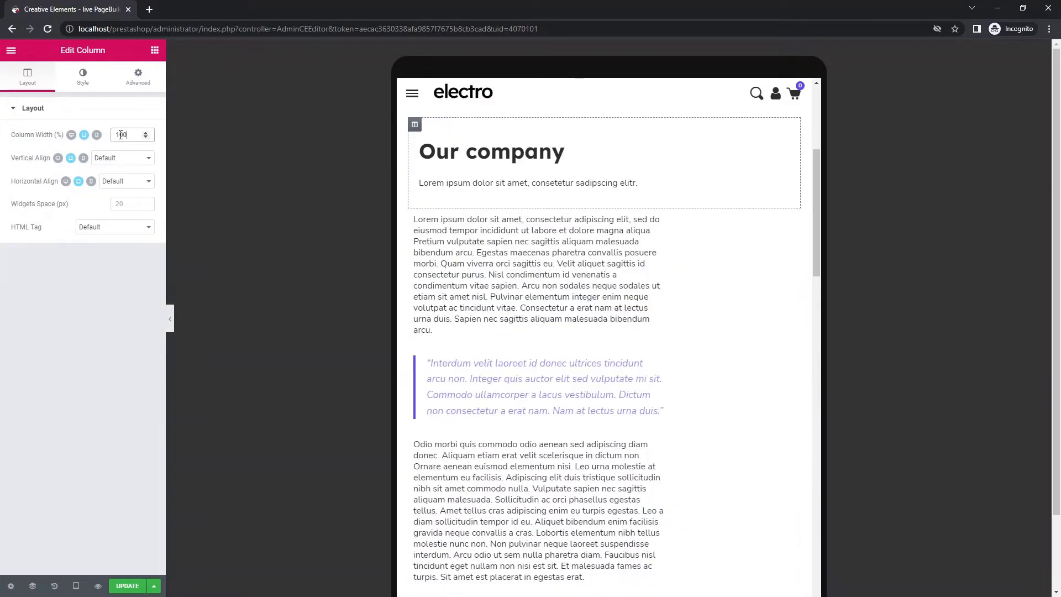
{"action": "left_click", "coordinate": [460, 152]}
{"action": "left_click", "coordinate": [70, 310]}
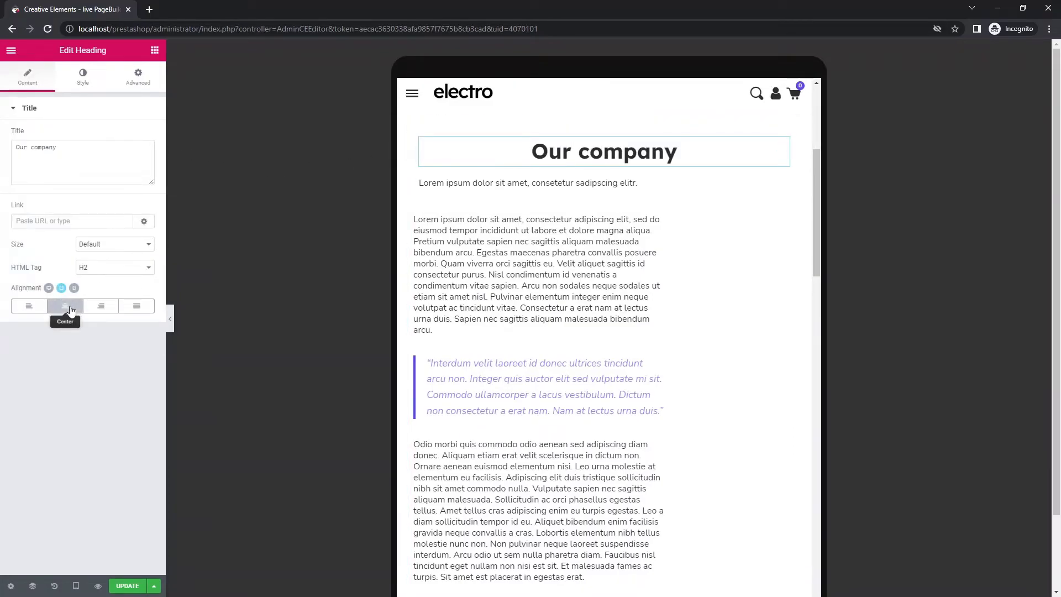
Centre the intro line and give it a custom positioning width of 100
{"action": "left_click", "coordinate": [420, 191]}
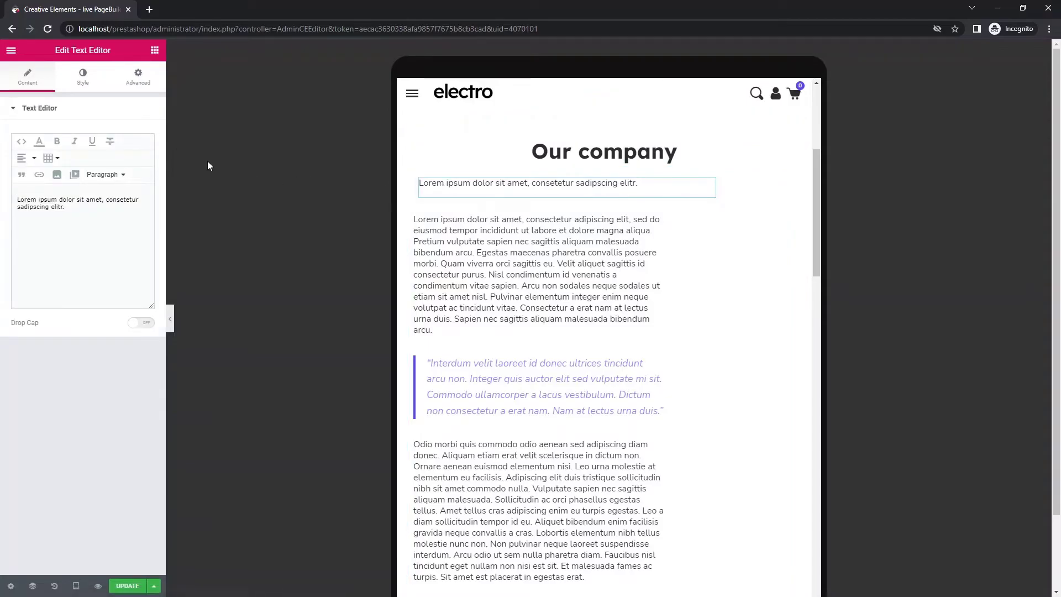
{"action": "left_click", "coordinate": [83, 78]}
{"action": "left_click", "coordinate": [71, 152]}
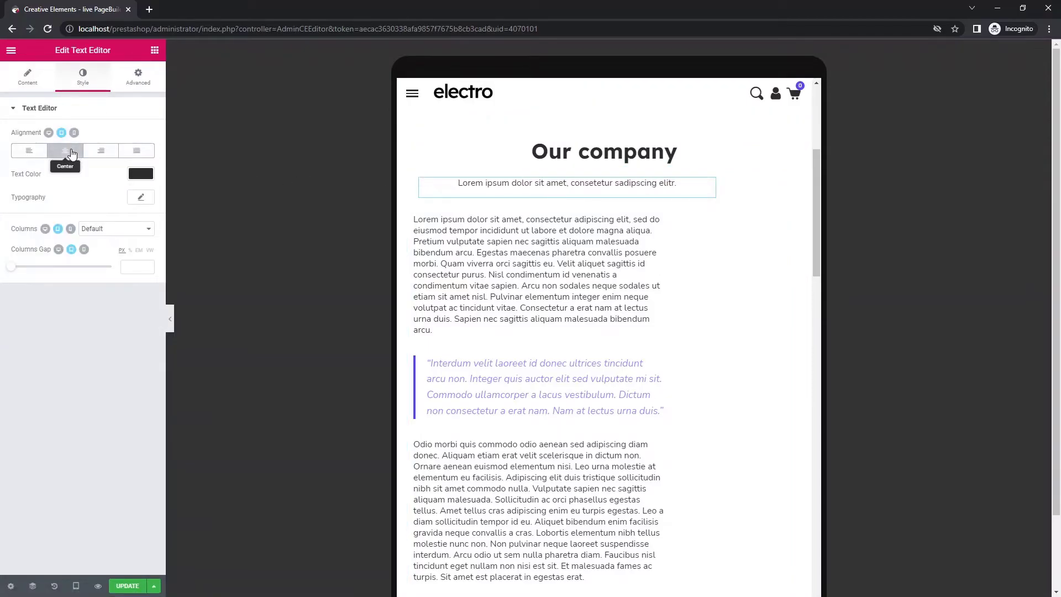
{"action": "left_click", "coordinate": [137, 77]}
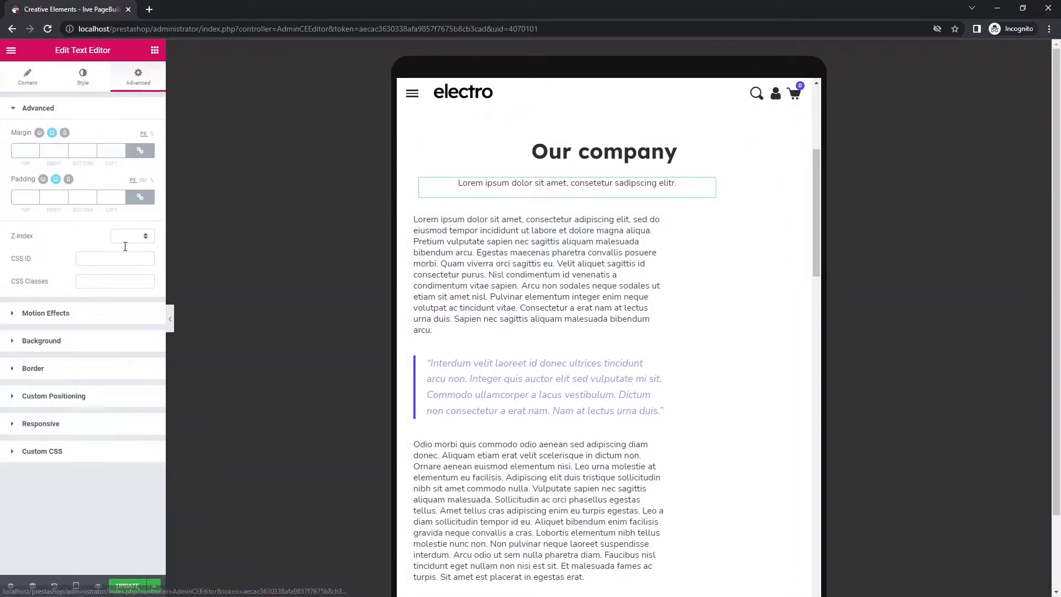
{"action": "left_click", "coordinate": [102, 404]}
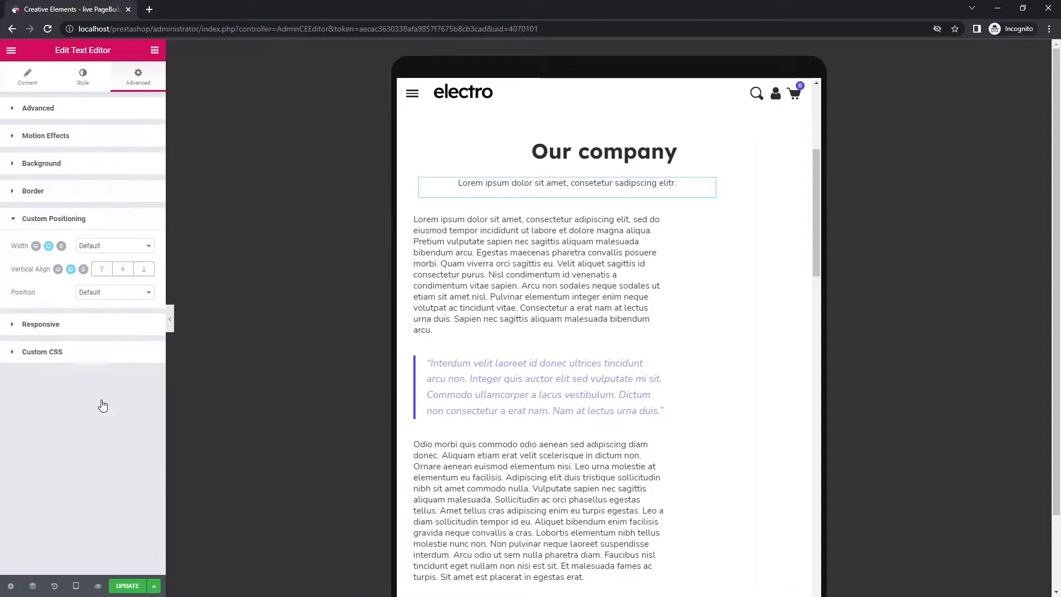
{"action": "left_click", "coordinate": [119, 248]}
{"action": "left_click", "coordinate": [113, 284]}
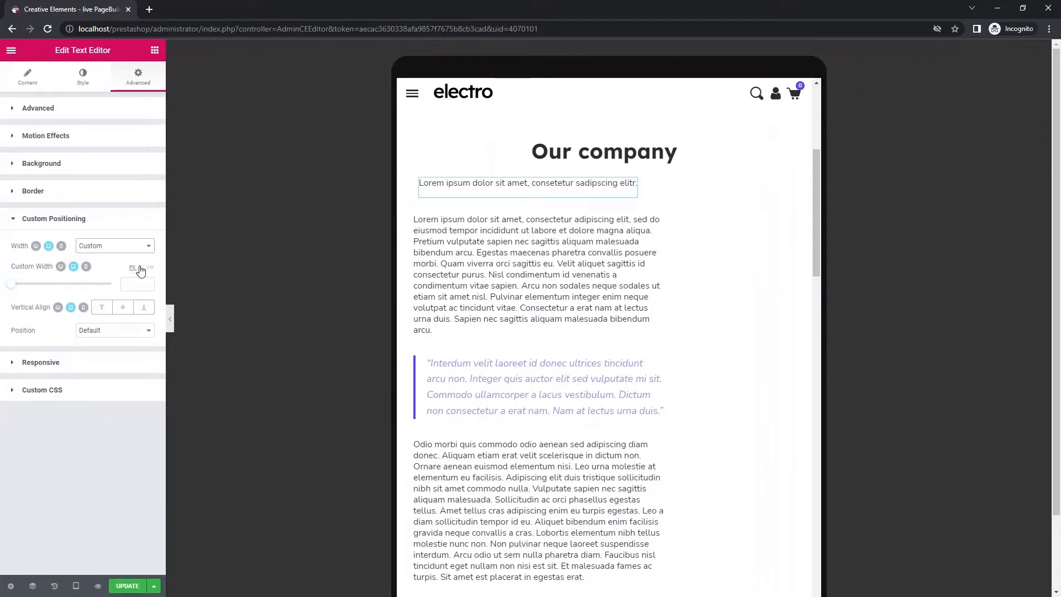
{"action": "type", "text": "100"}
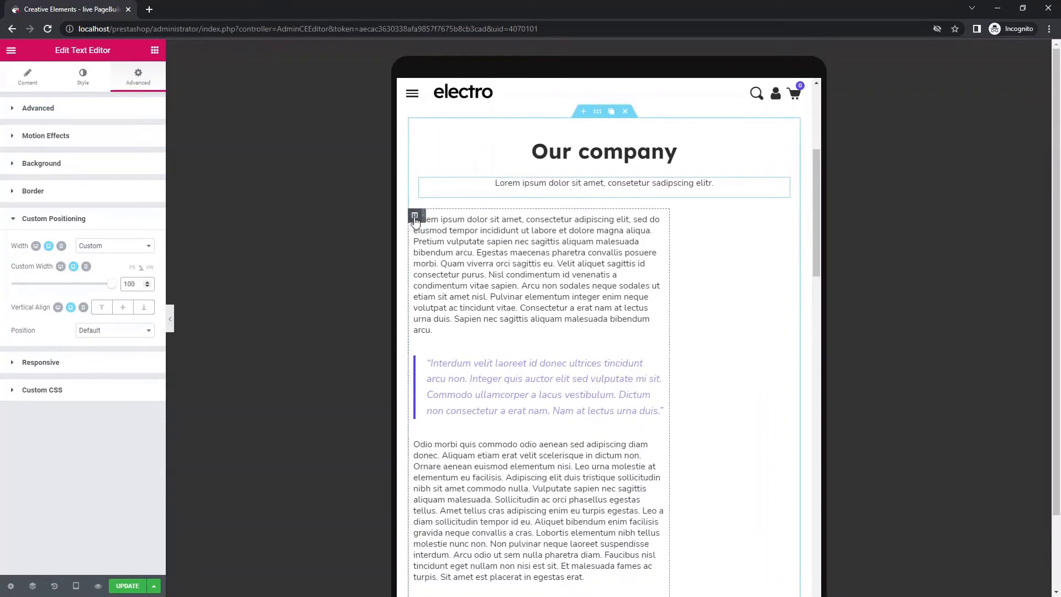
Set the body-text column width to 100 so it stacks full width
{"action": "left_click", "coordinate": [415, 215]}
{"action": "left_click", "coordinate": [118, 137]}
{"action": "type", "text": "100"}
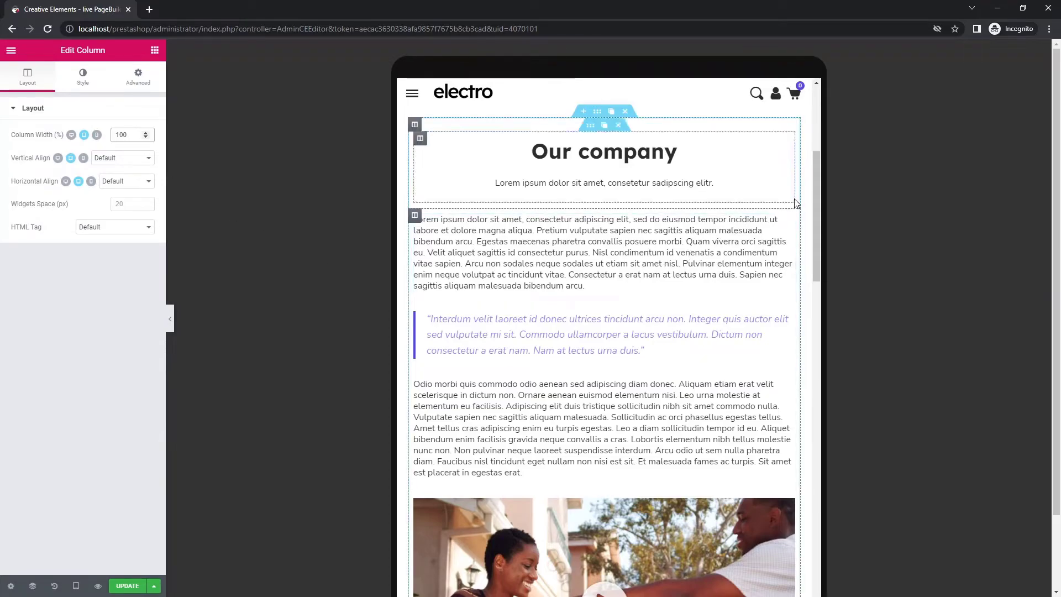
{"action": "scroll", "coordinate": [812, 194], "scroll_direction": "down", "scroll_amount": 3}
{"action": "scroll", "coordinate": [812, 195], "scroll_direction": "down", "scroll_amount": 6}
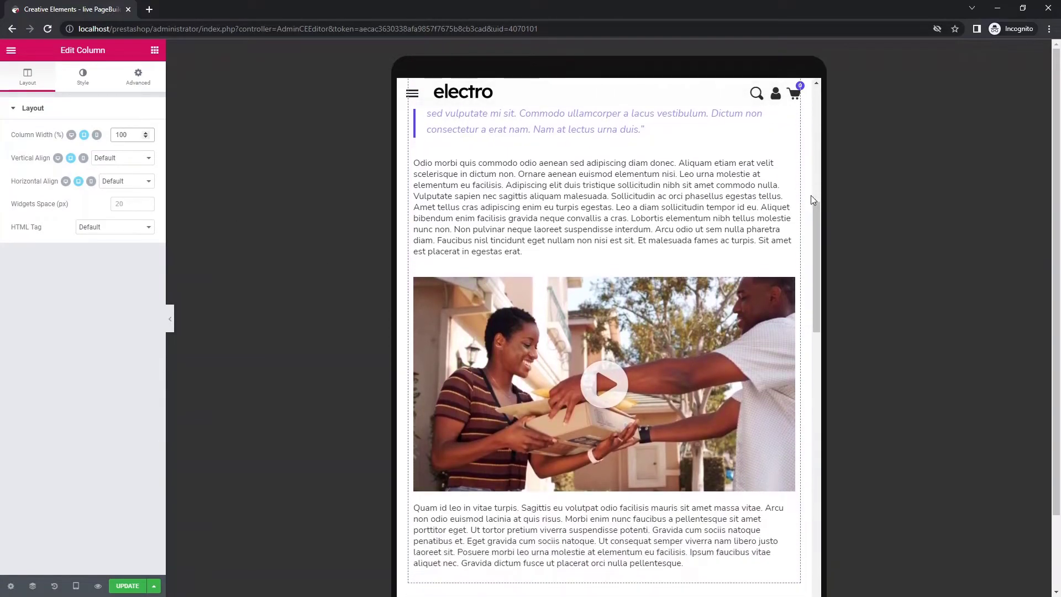
{"action": "scroll", "coordinate": [813, 199], "scroll_direction": "down", "scroll_amount": 5}
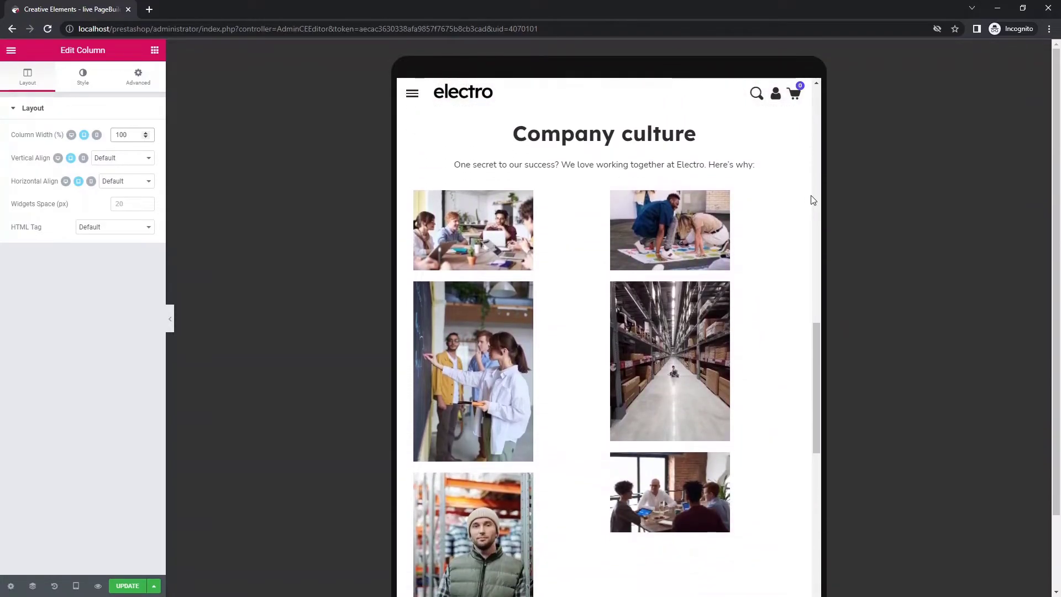
{"action": "left_click", "coordinate": [790, 226]}
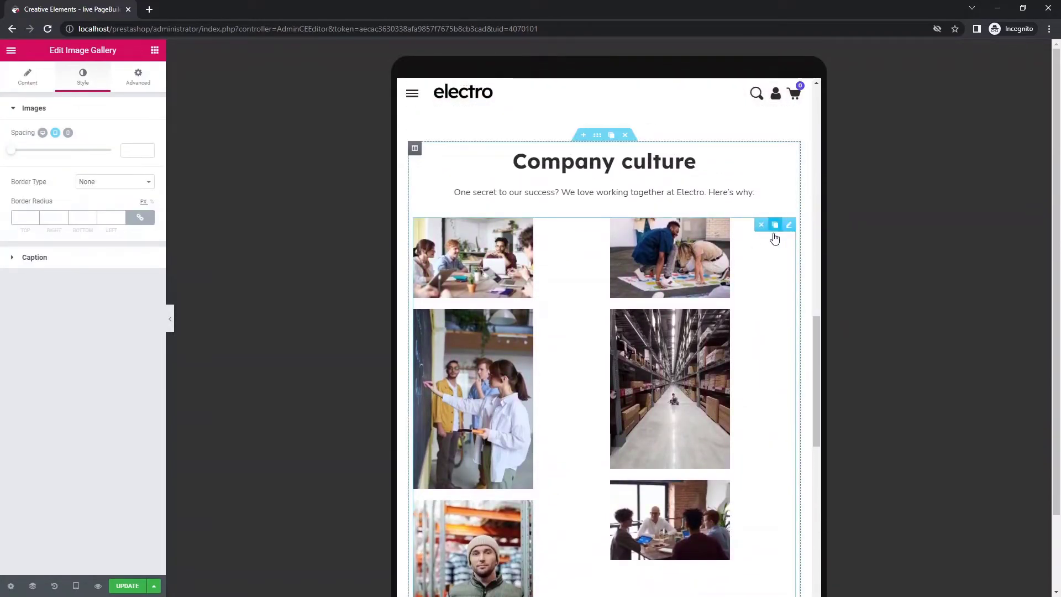
{"action": "left_click", "coordinate": [34, 80]}
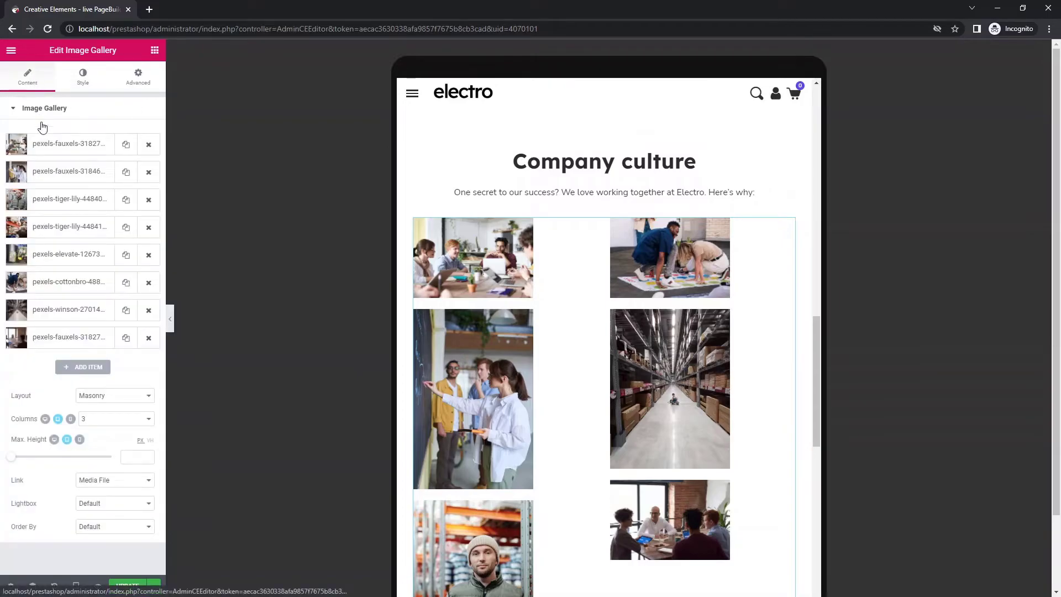
{"action": "left_click", "coordinate": [131, 457]}
{"action": "type", "text": "820"}
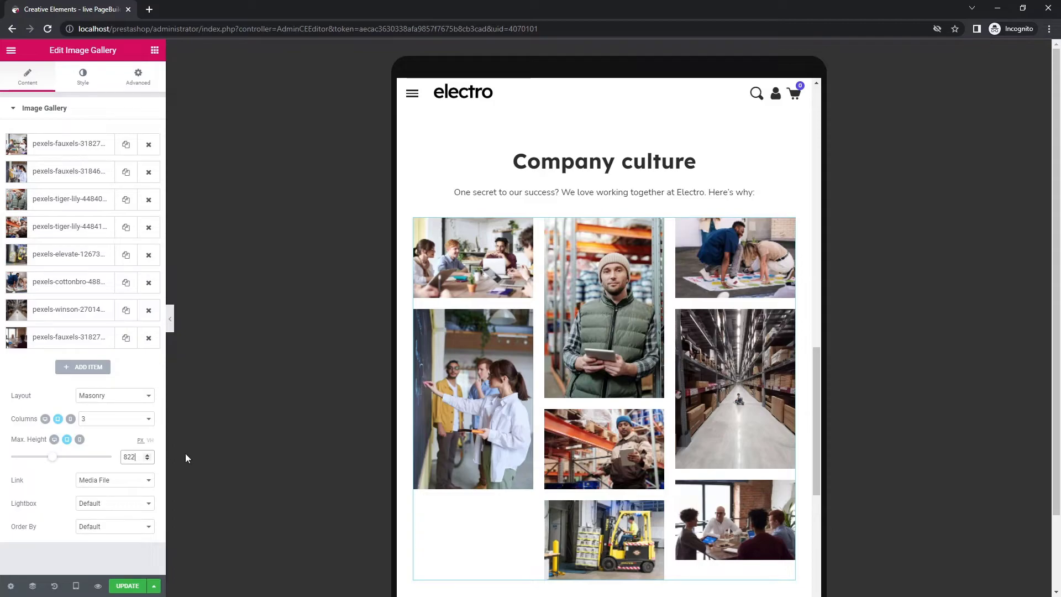
{"action": "left_click", "coordinate": [171, 319]}
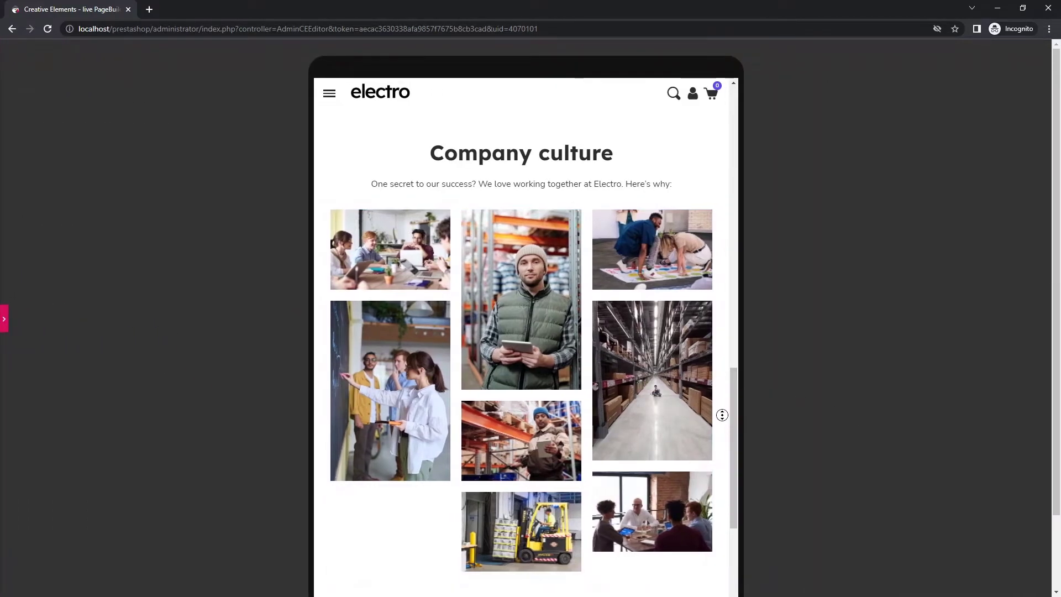
{"action": "scroll", "coordinate": [722, 415], "scroll_direction": "up", "scroll_amount": 3}
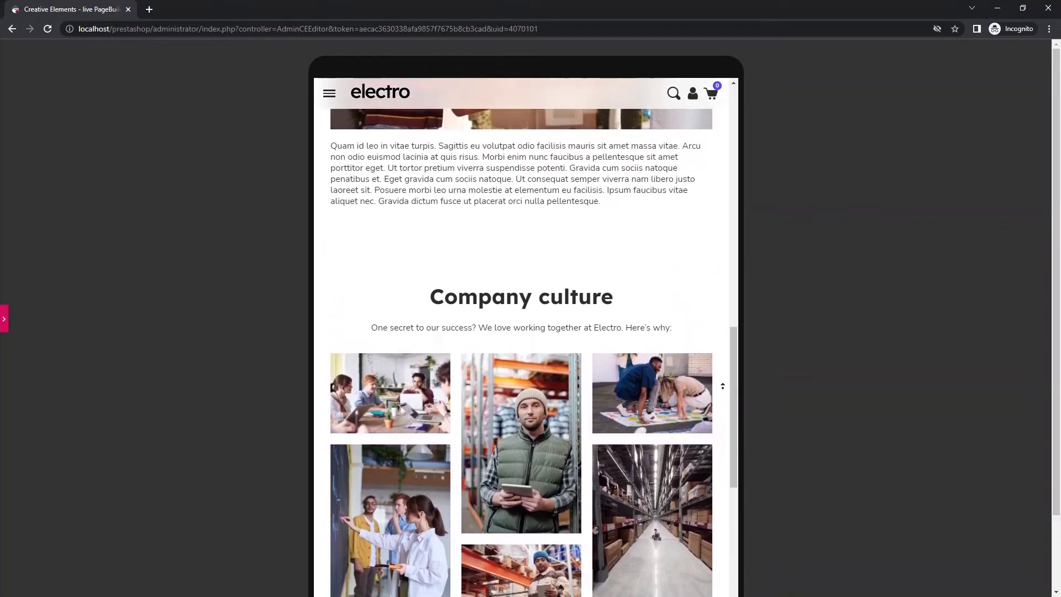
{"action": "scroll", "coordinate": [722, 386], "scroll_direction": "up", "scroll_amount": 4}
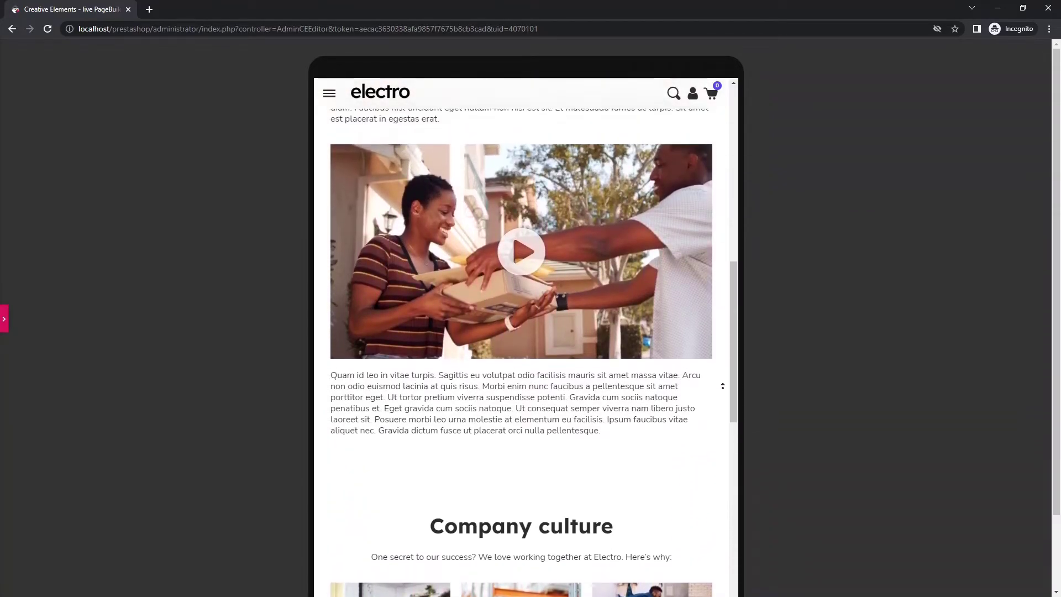
{"action": "scroll", "coordinate": [723, 386], "scroll_direction": "up", "scroll_amount": 4}
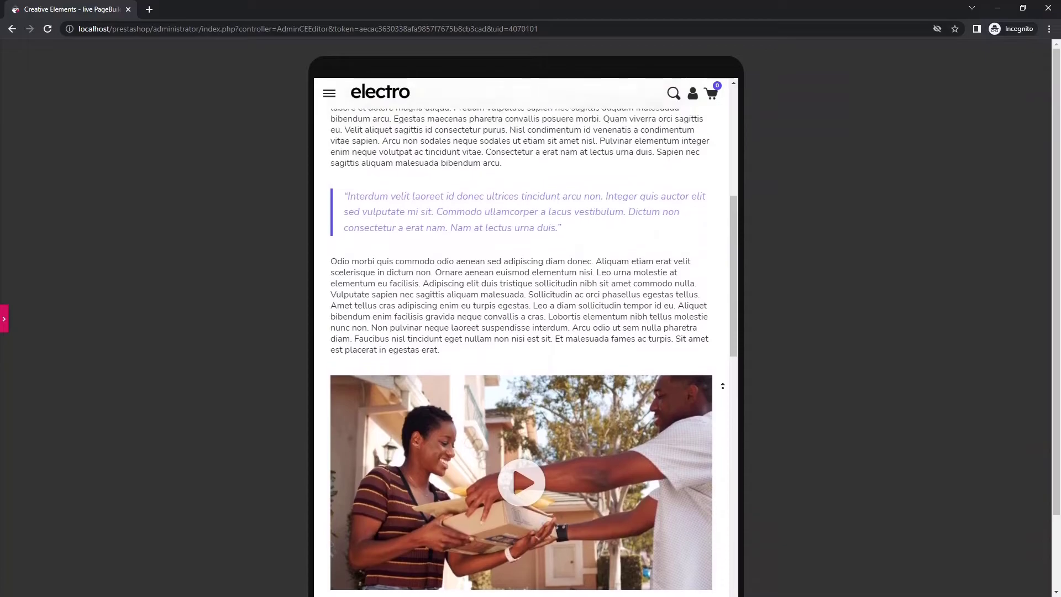
{"action": "scroll", "coordinate": [722, 385], "scroll_direction": "up", "scroll_amount": 4}
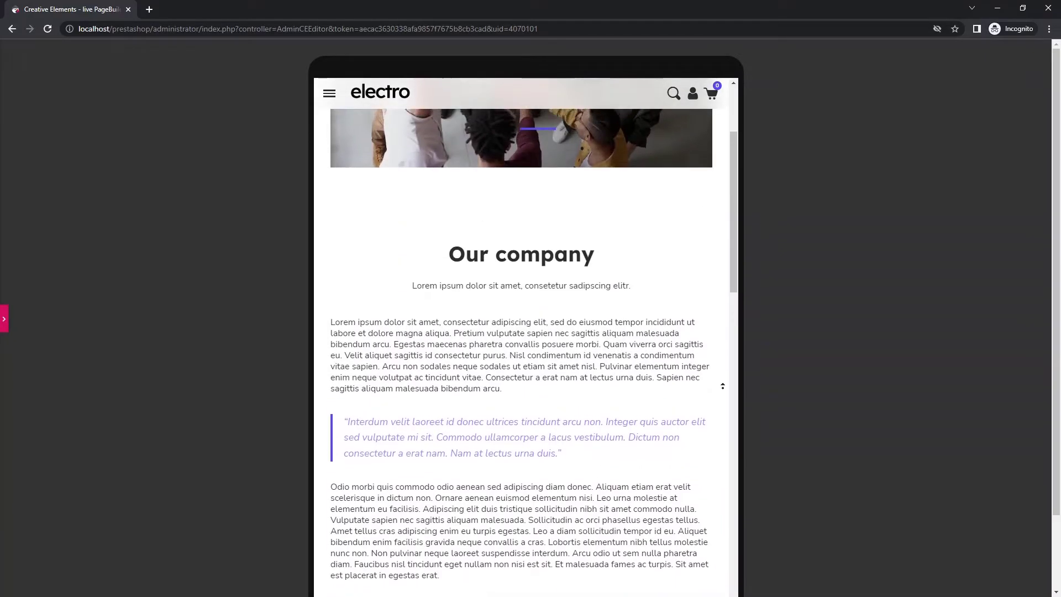
{"action": "scroll", "coordinate": [722, 386], "scroll_direction": "up", "scroll_amount": 3}
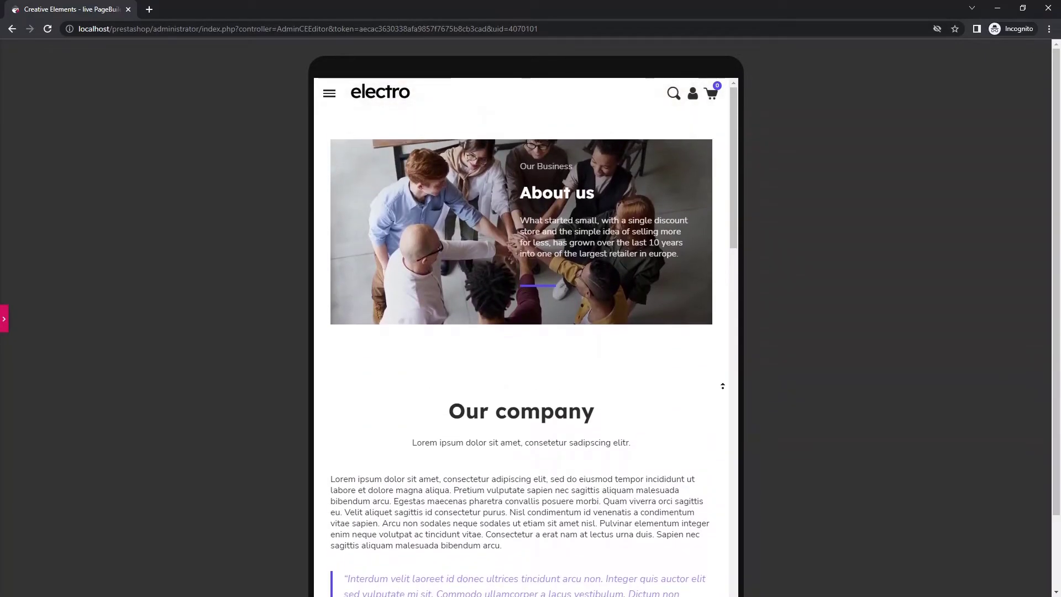
Reopen the editor panel and switch the preview to Mobile mode
{"action": "left_click", "coordinate": [5, 318]}
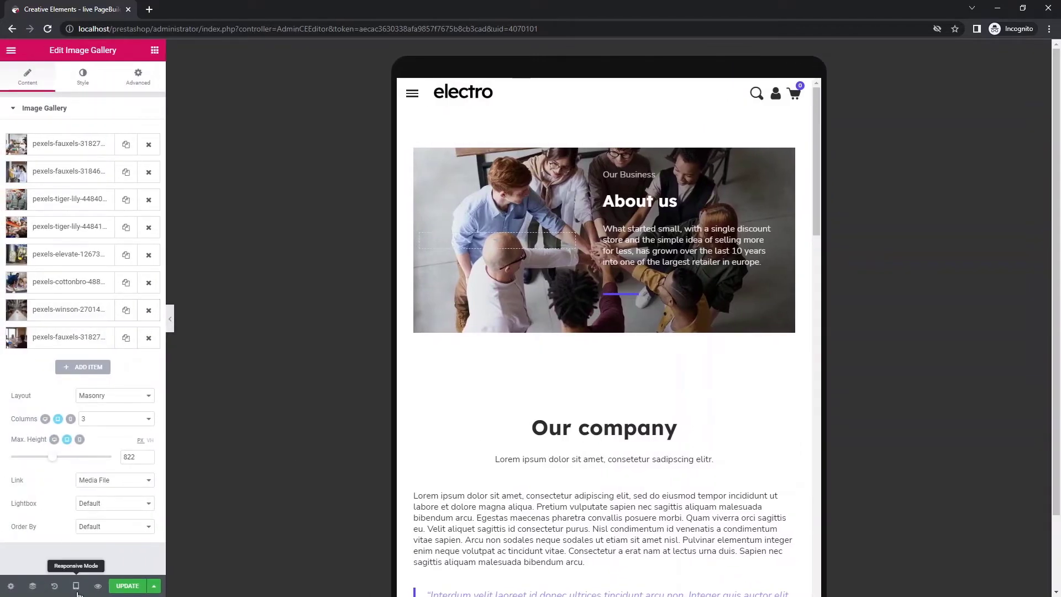
{"action": "left_click", "coordinate": [77, 591]}
{"action": "left_click", "coordinate": [69, 559]}
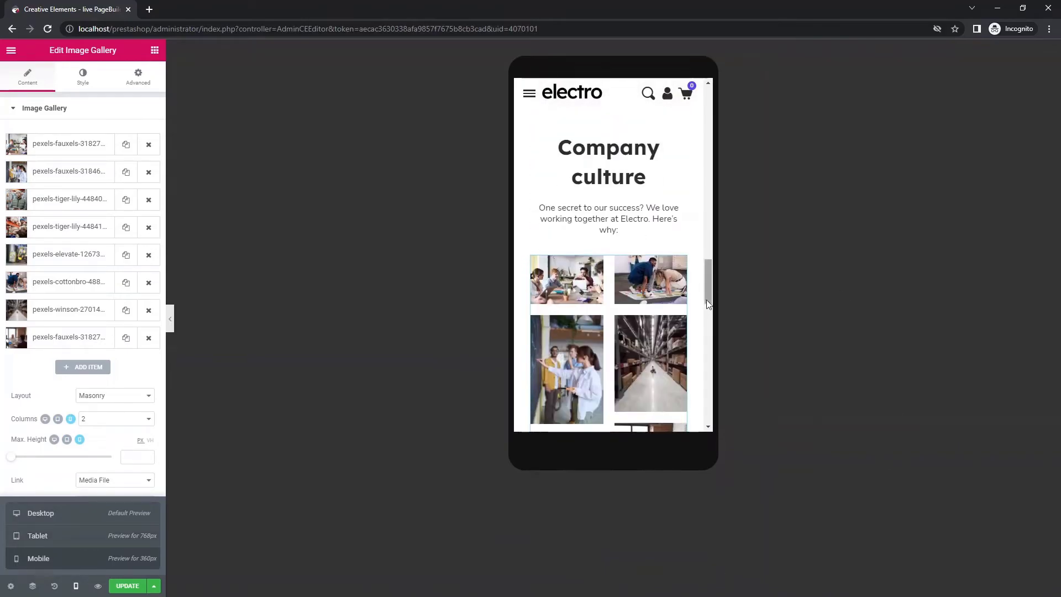
{"action": "left_click_drag", "start_coordinate": [706, 299], "coordinate": [702, 121]}
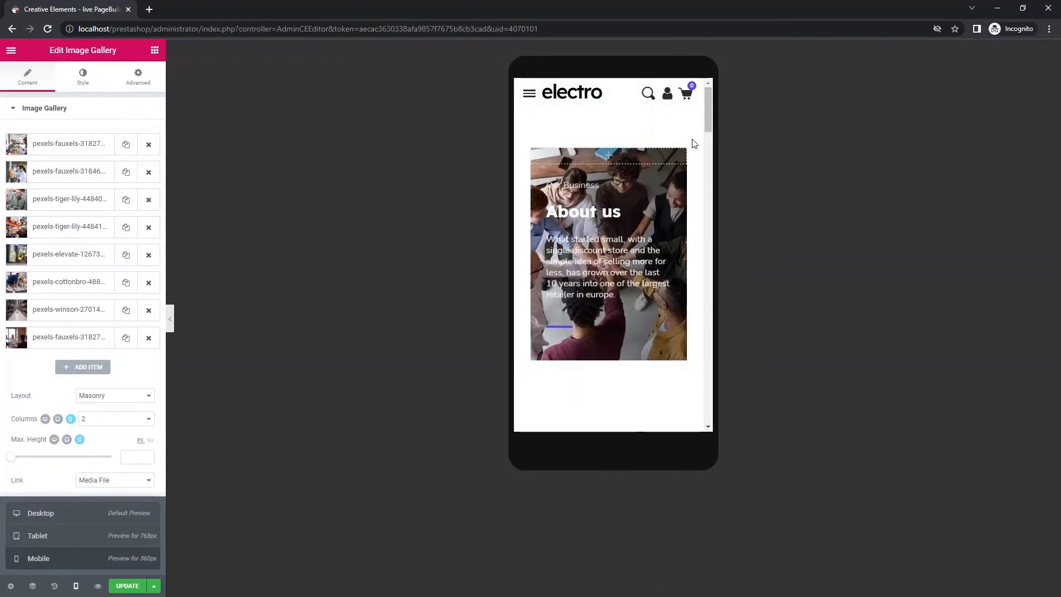
Unlink the banner column's padding and set 268 top, 30 on the other sides
{"action": "left_click", "coordinate": [537, 171]}
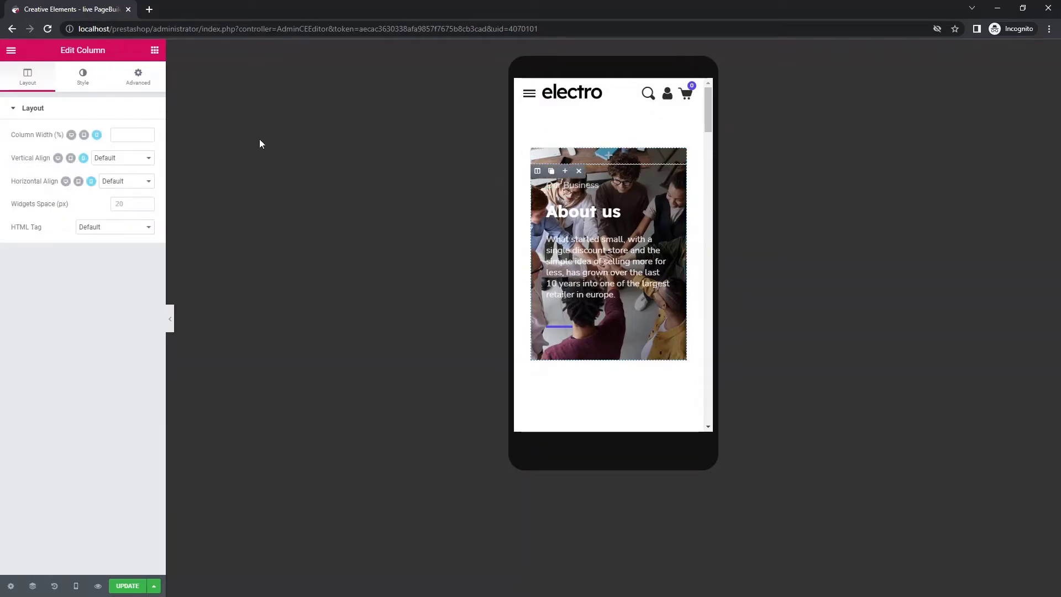
{"action": "left_click", "coordinate": [142, 80]}
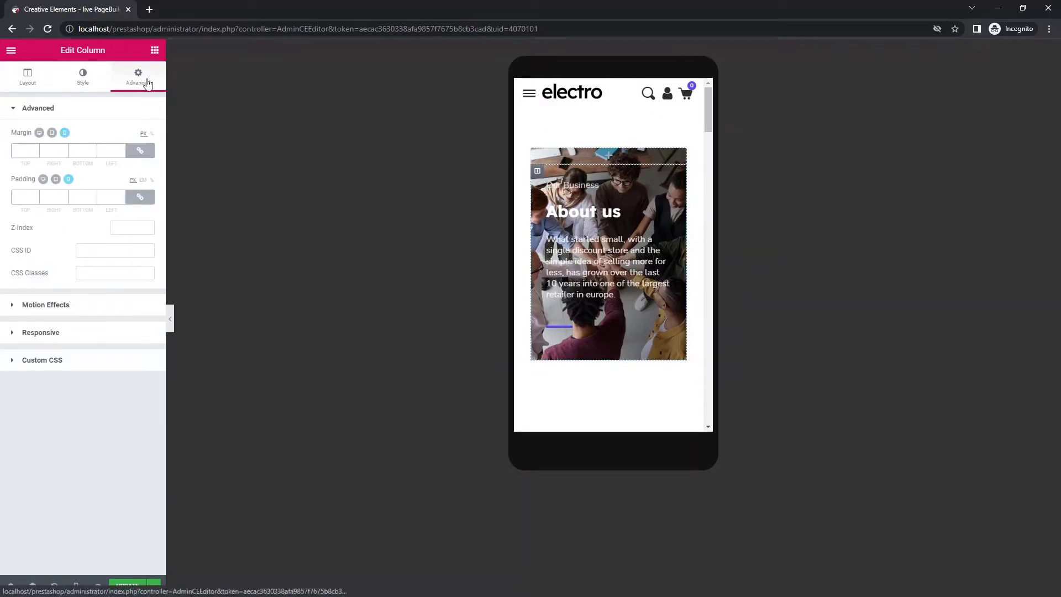
{"action": "left_click", "coordinate": [148, 198]}
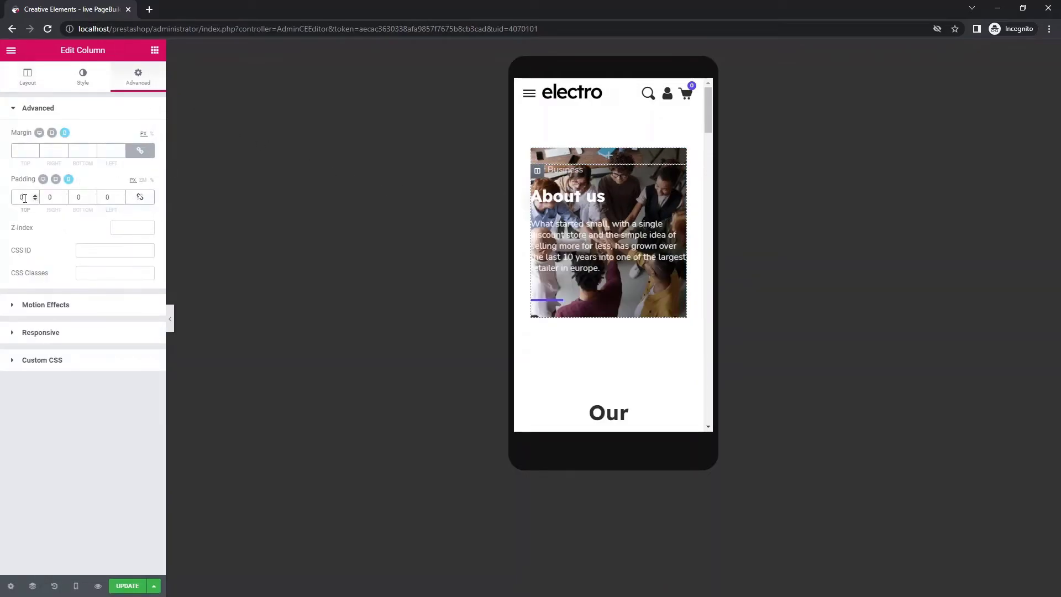
{"action": "type", "text": "268"}
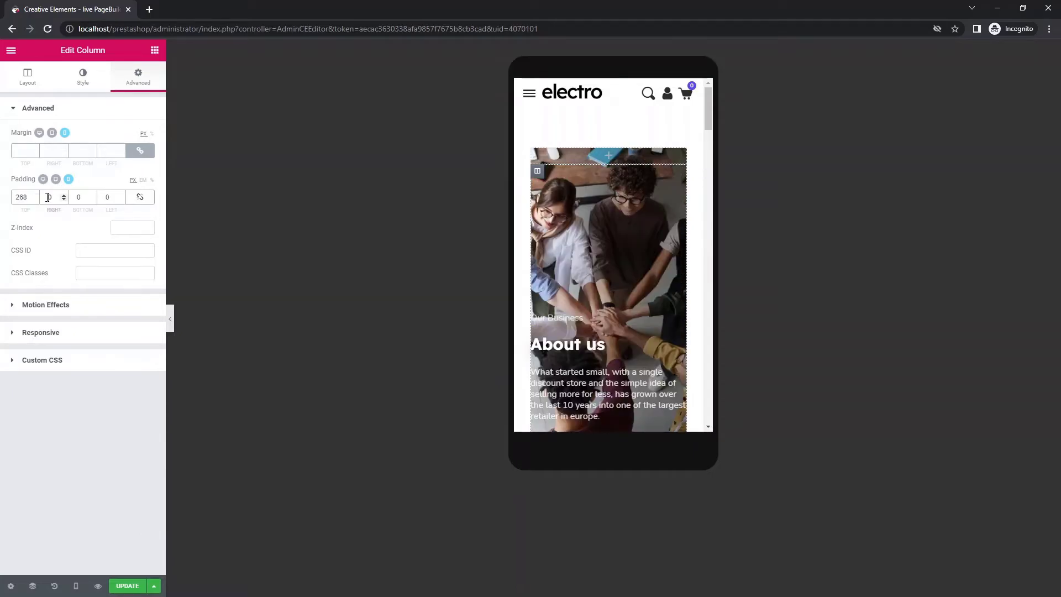
{"action": "type", "text": "30"}
{"action": "left_click", "coordinate": [75, 198]}
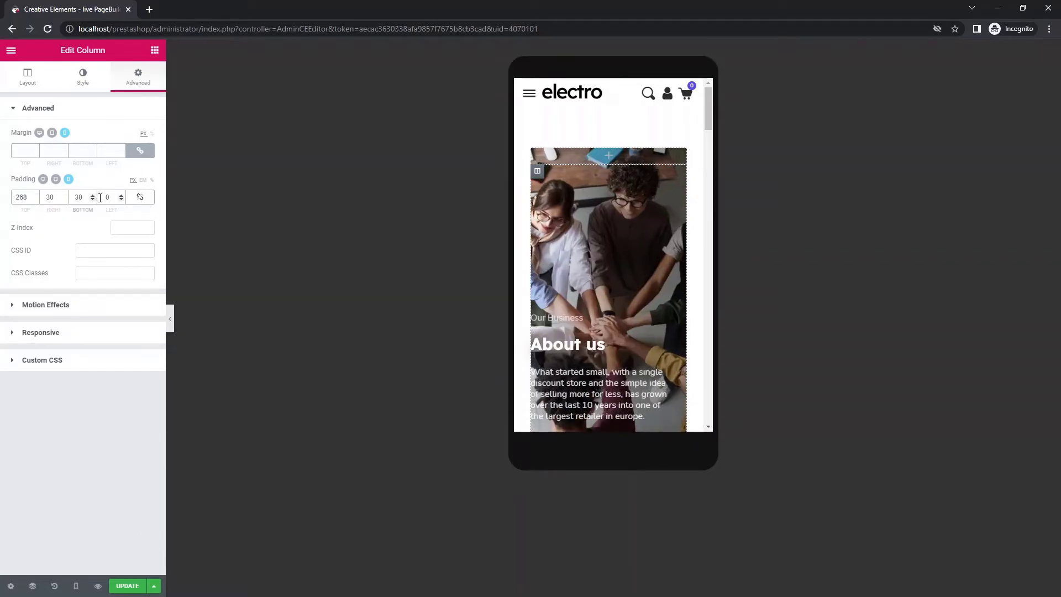
{"action": "left_click", "coordinate": [103, 197]}
{"action": "type", "text": "30"}
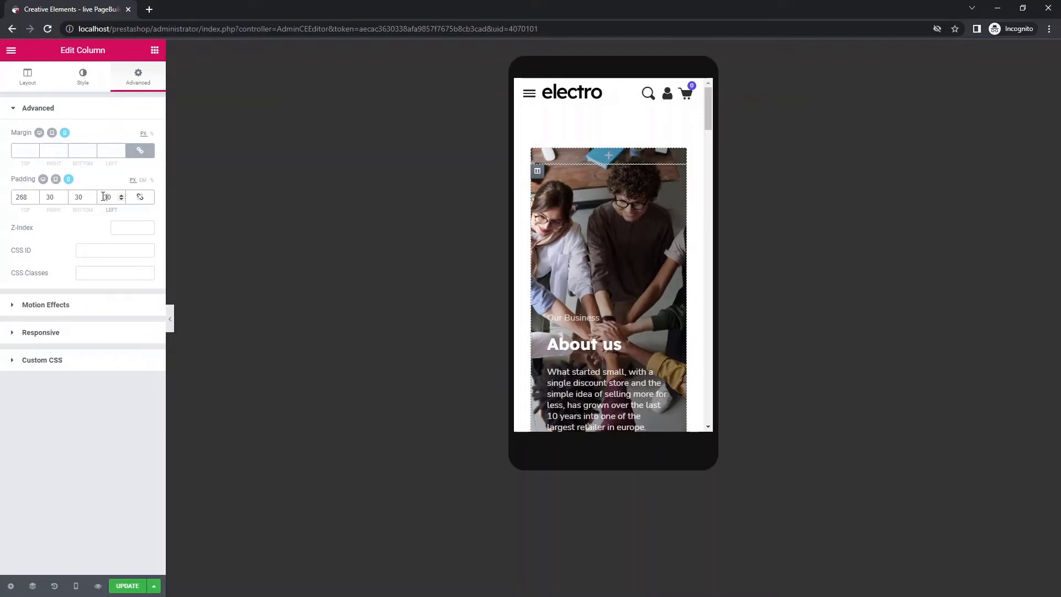
{"action": "scroll", "coordinate": [707, 175], "scroll_direction": "down", "scroll_amount": 4}
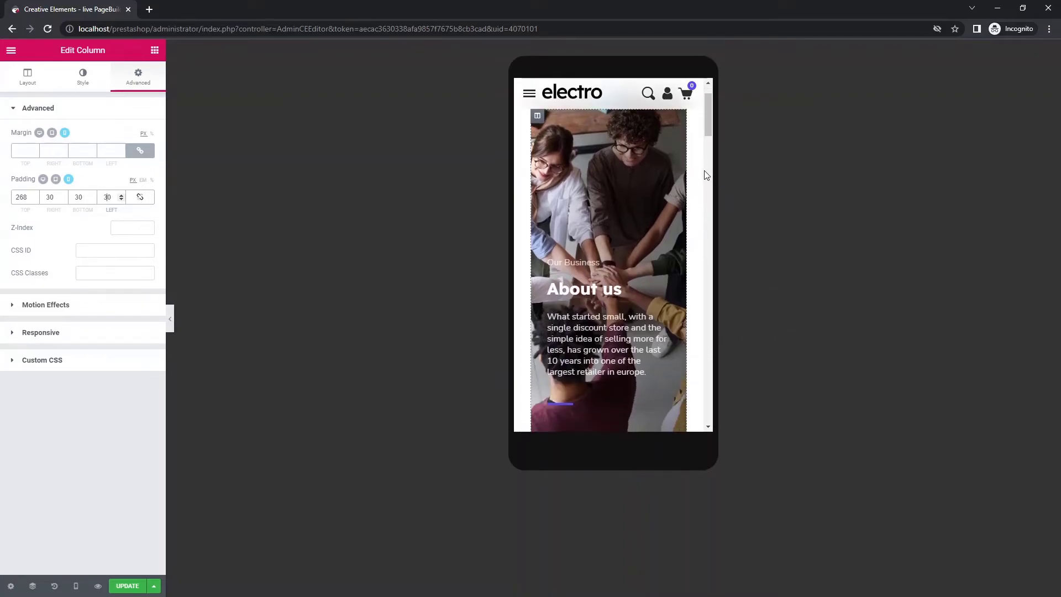
{"action": "scroll", "coordinate": [706, 176], "scroll_direction": "down", "scroll_amount": 3}
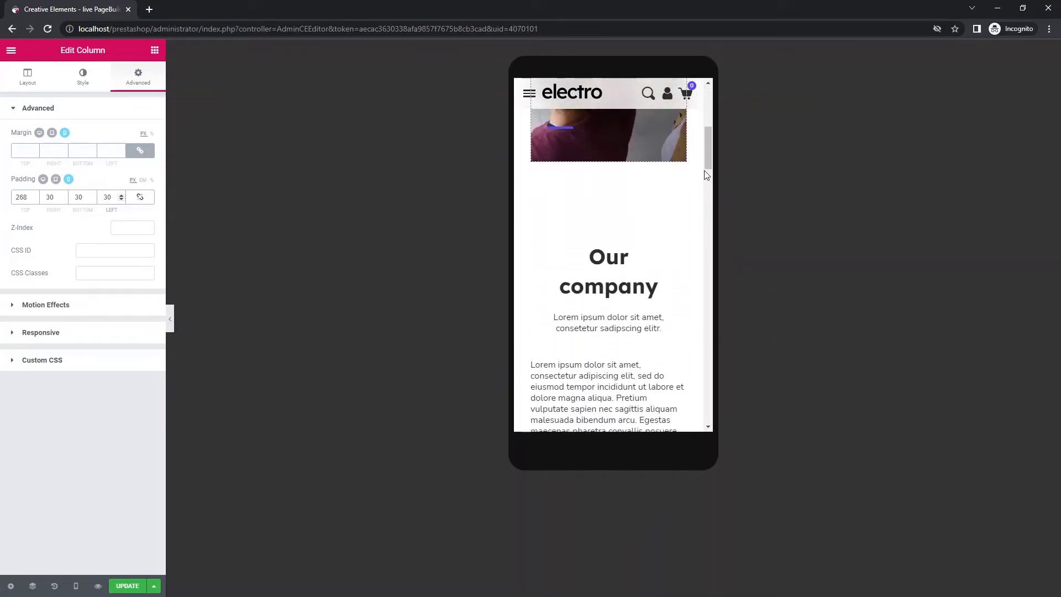
Set the Our company heading's mobile typography size to 30
{"action": "left_click", "coordinate": [623, 203]}
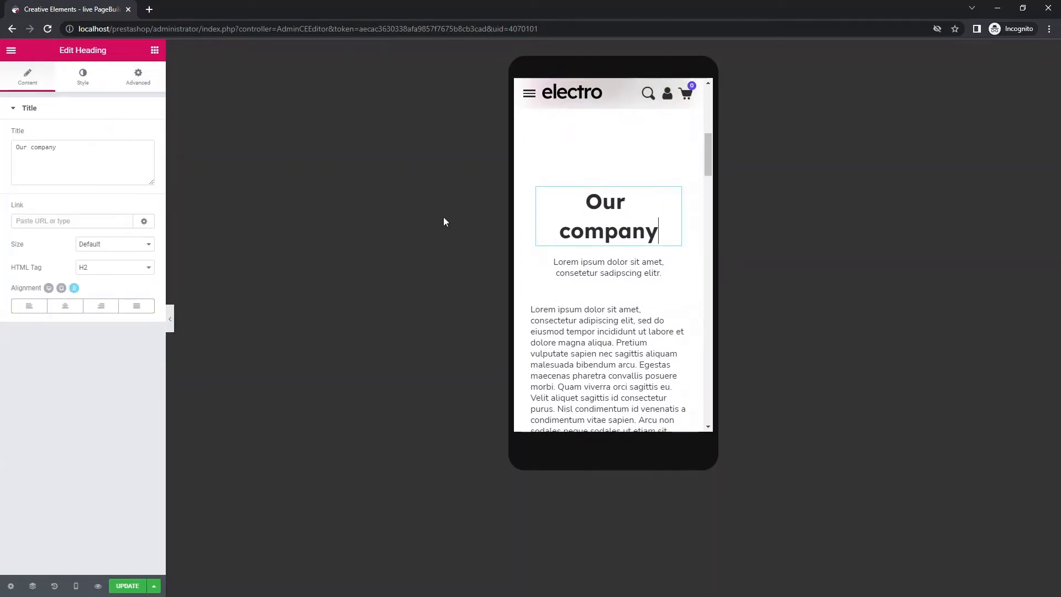
{"action": "left_click", "coordinate": [83, 79]}
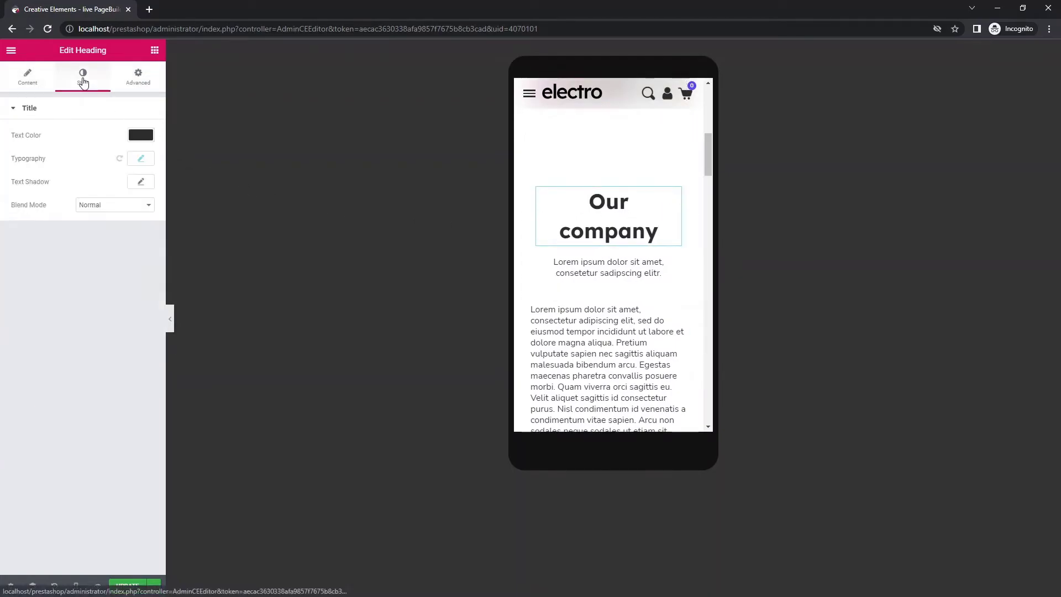
{"action": "left_click", "coordinate": [139, 159]}
{"action": "type", "text": "30"}
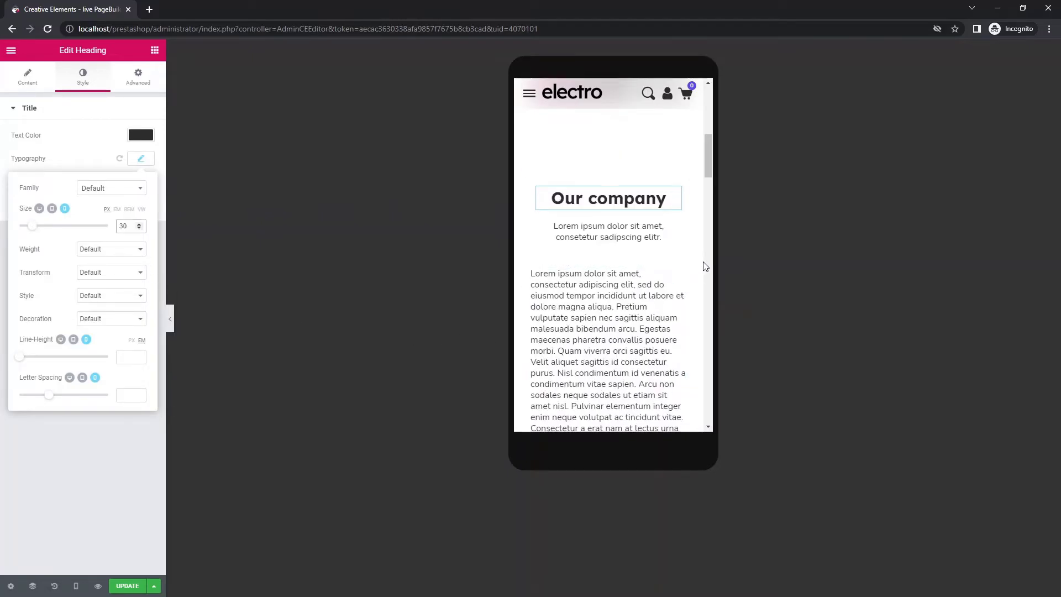
{"action": "scroll", "coordinate": [706, 266], "scroll_direction": "down", "scroll_amount": 2}
{"action": "scroll", "coordinate": [706, 267], "scroll_direction": "down", "scroll_amount": 5}
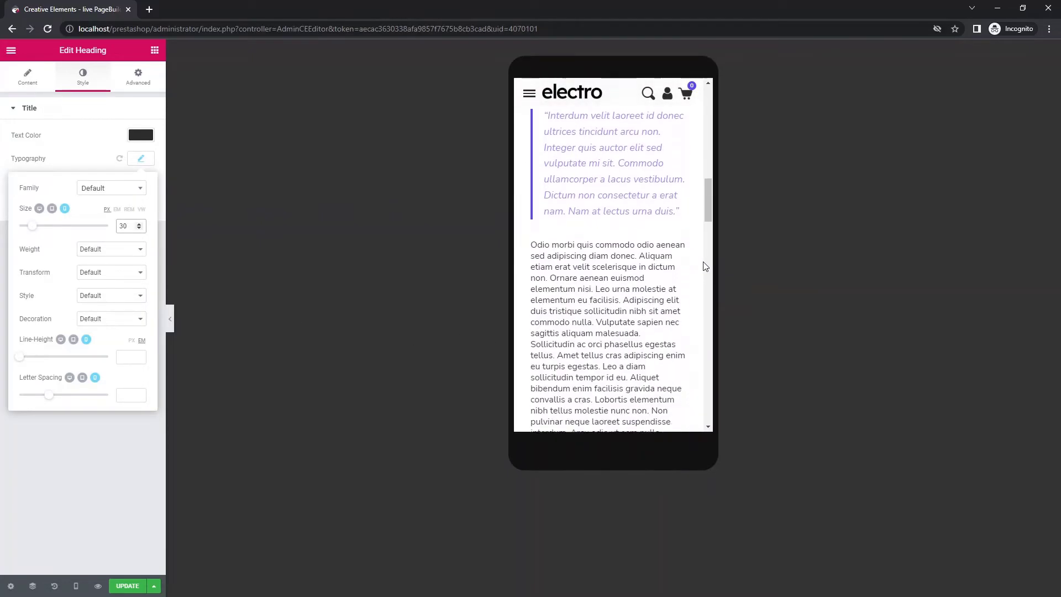
{"action": "scroll", "coordinate": [706, 267], "scroll_direction": "down", "scroll_amount": 8}
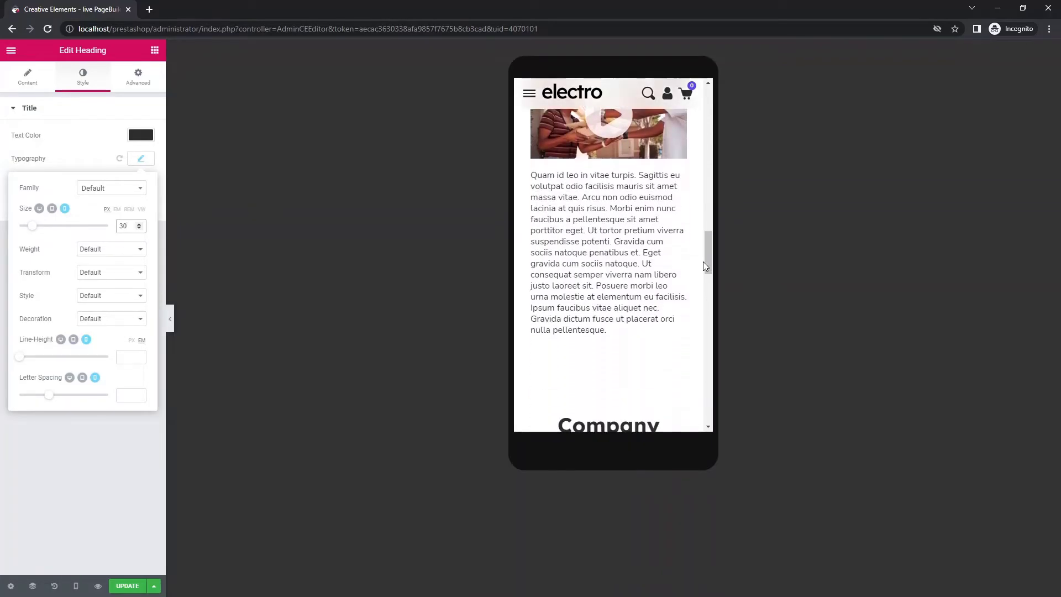
{"action": "scroll", "coordinate": [704, 261], "scroll_direction": "down", "scroll_amount": 2}
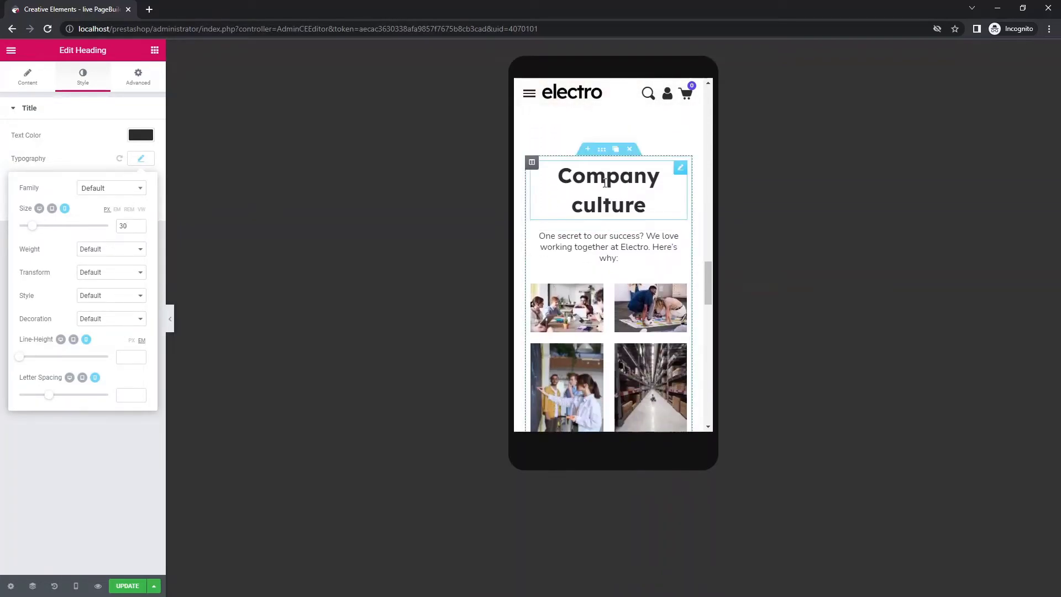
Set the Company culture heading's mobile typography size to 30
{"action": "left_click", "coordinate": [545, 197]}
{"action": "left_click", "coordinate": [83, 79]}
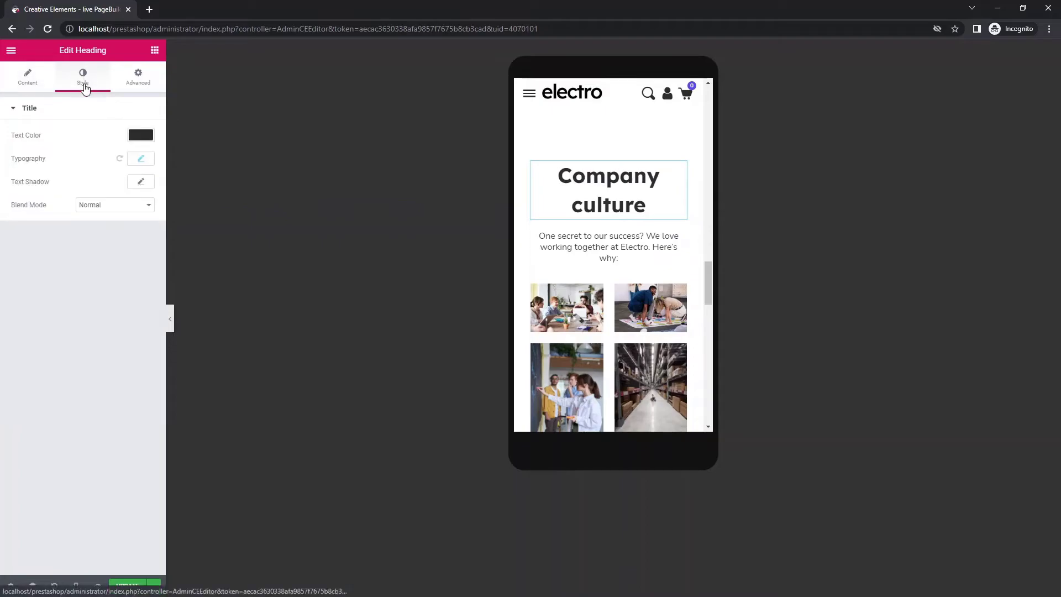
{"action": "left_click", "coordinate": [141, 159]}
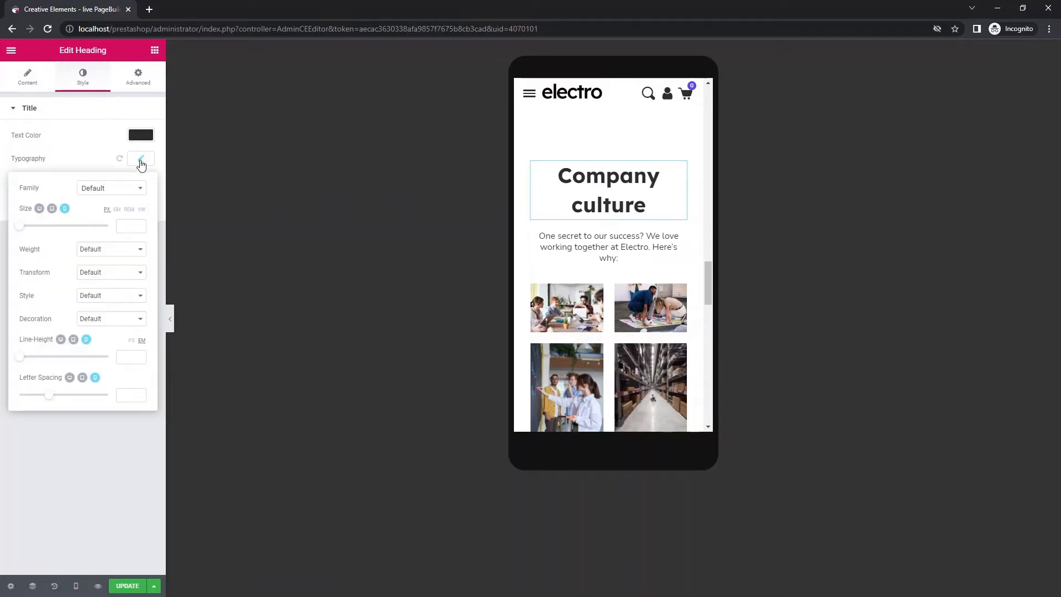
{"action": "left_click", "coordinate": [130, 228]}
{"action": "type", "text": "30"}
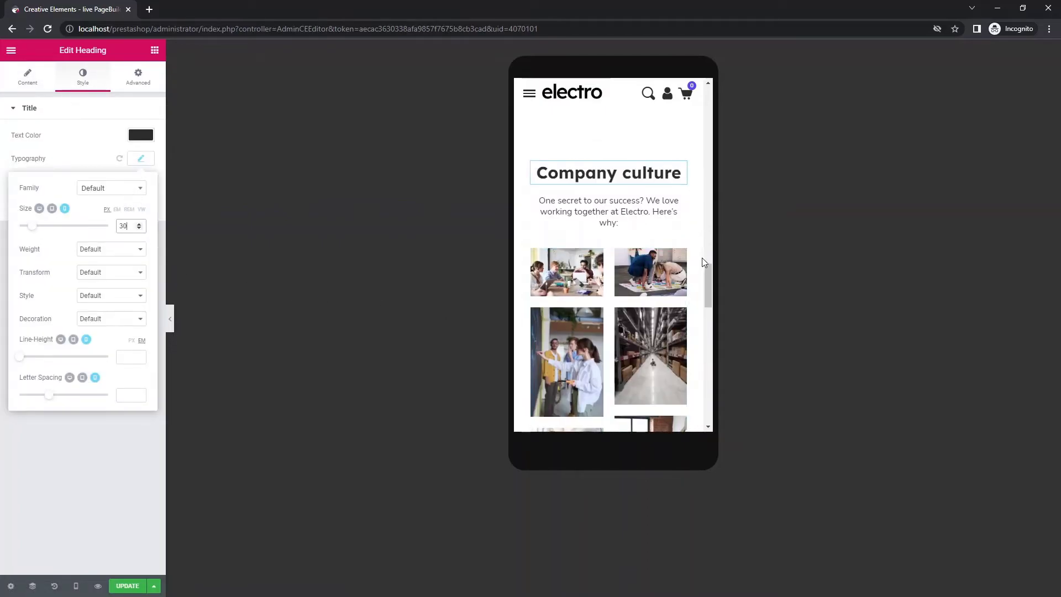
{"action": "scroll", "coordinate": [707, 253], "scroll_direction": "down", "scroll_amount": 2}
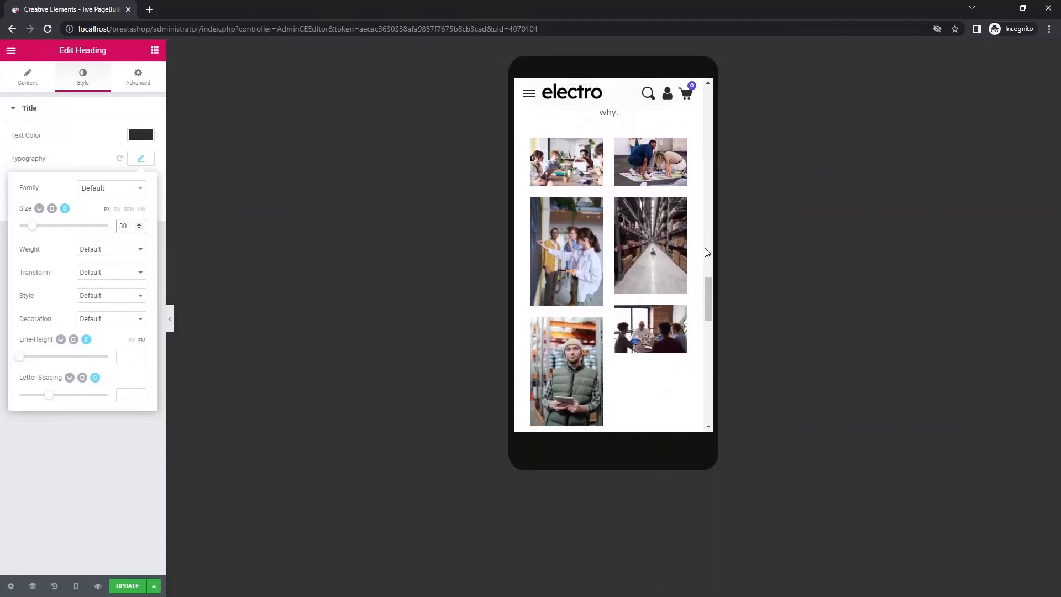
Set the mobile gallery's Max. Height to 750 and select its Style-tab spacing field
{"action": "left_click", "coordinate": [682, 145]}
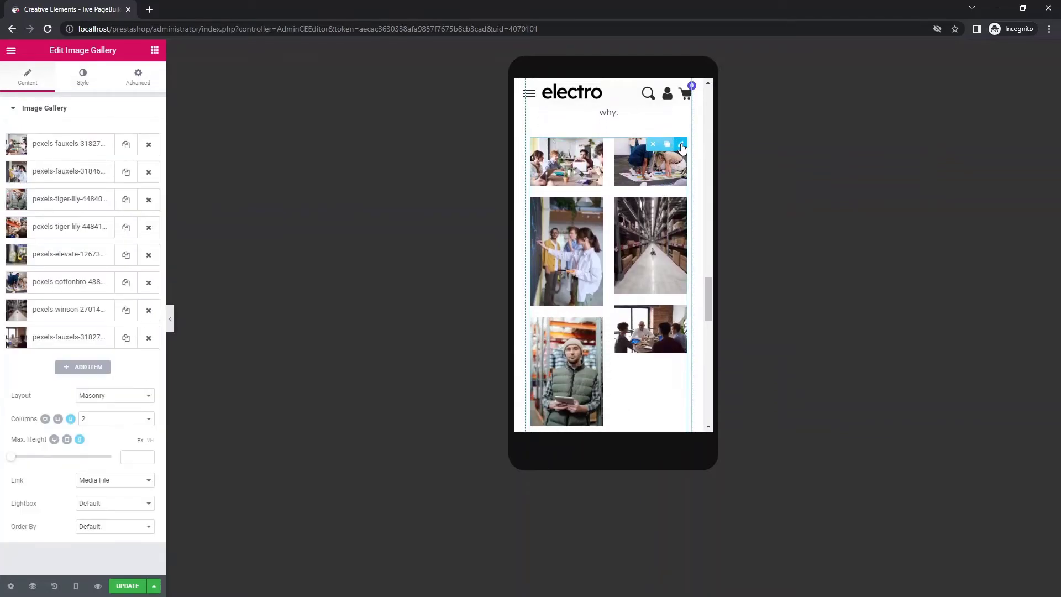
{"action": "left_click", "coordinate": [129, 453]}
{"action": "type", "text": "750"}
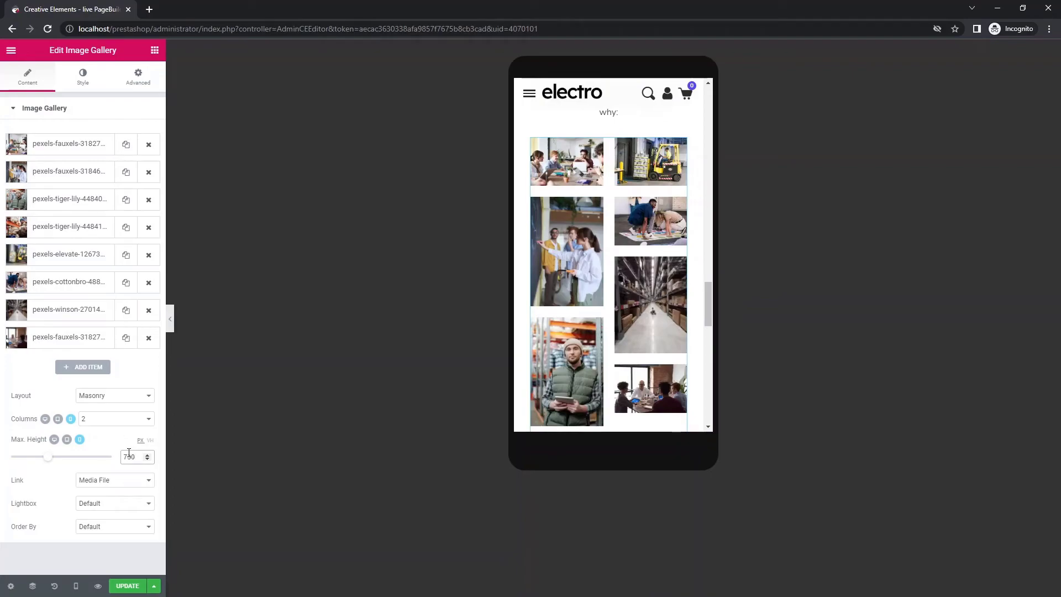
{"action": "left_click", "coordinate": [83, 76]}
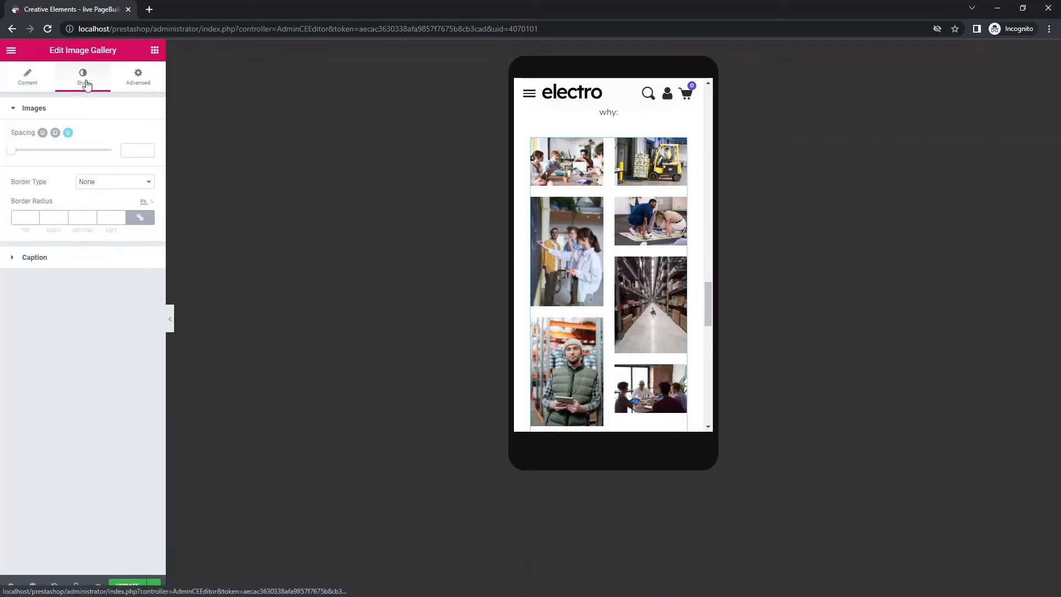
{"action": "left_click", "coordinate": [134, 150]}
Enter 5 as gallery spacing, review the mobile page back to the top, and reopen the panel
{"action": "type", "text": "5"}
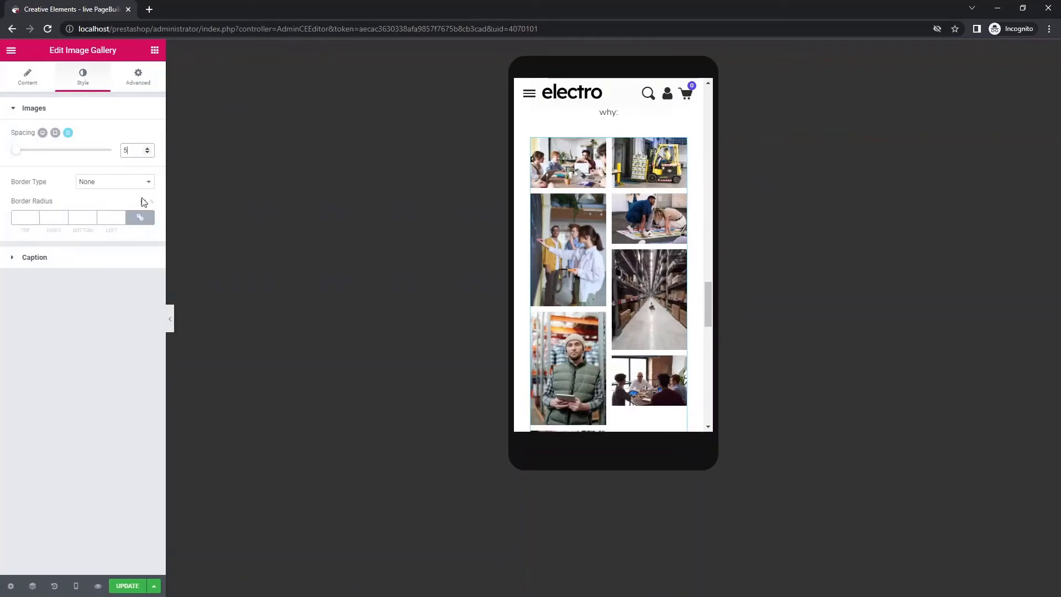
{"action": "left_click", "coordinate": [171, 323]}
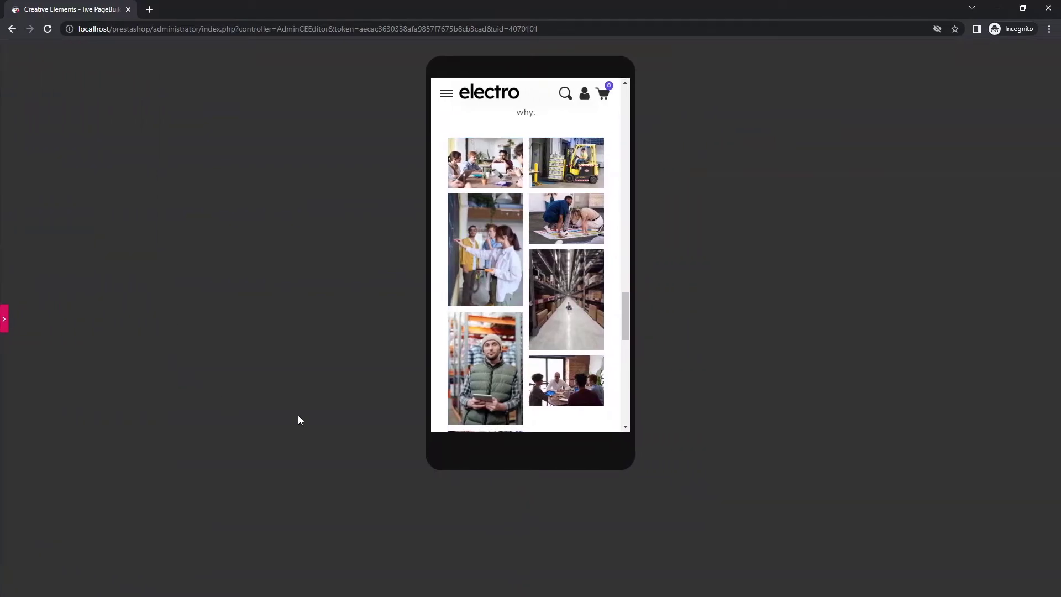
{"action": "scroll", "coordinate": [625, 339], "scroll_direction": "down", "scroll_amount": 2}
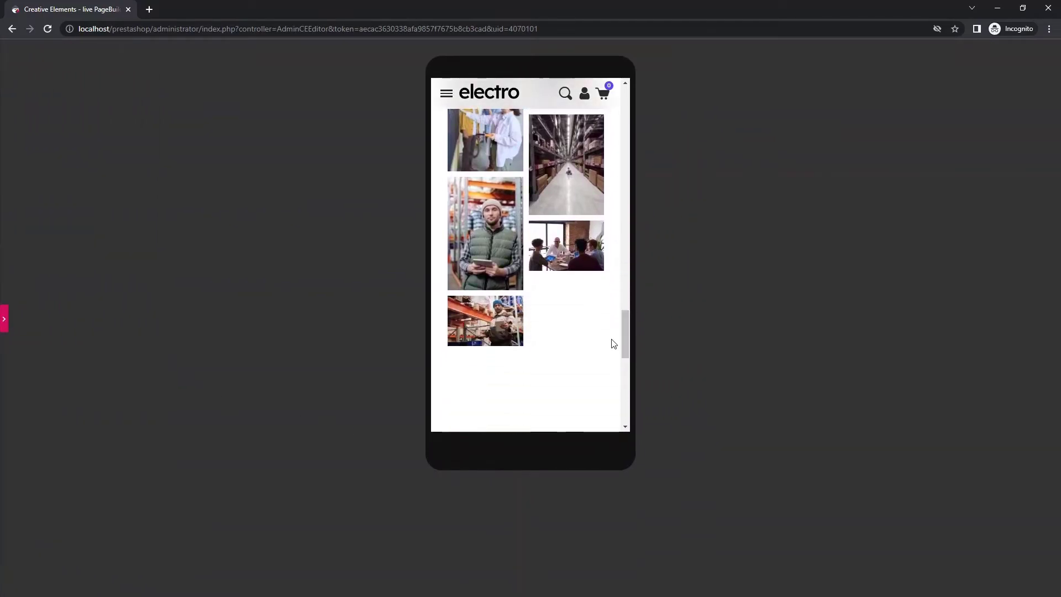
{"action": "scroll", "coordinate": [598, 338], "scroll_direction": "up", "scroll_amount": 3}
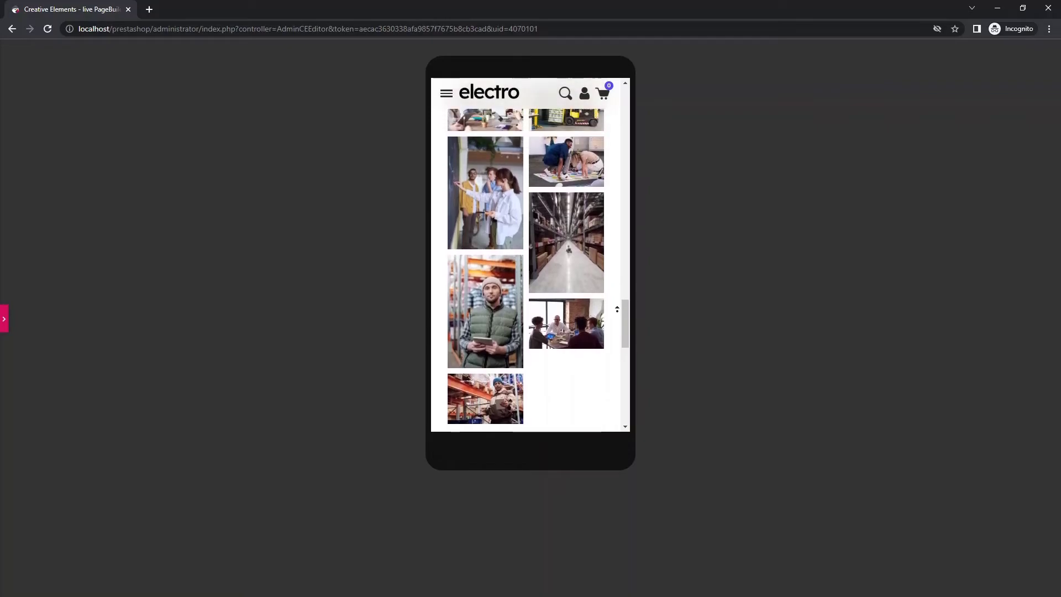
{"action": "scroll", "coordinate": [617, 309], "scroll_direction": "up", "scroll_amount": 4}
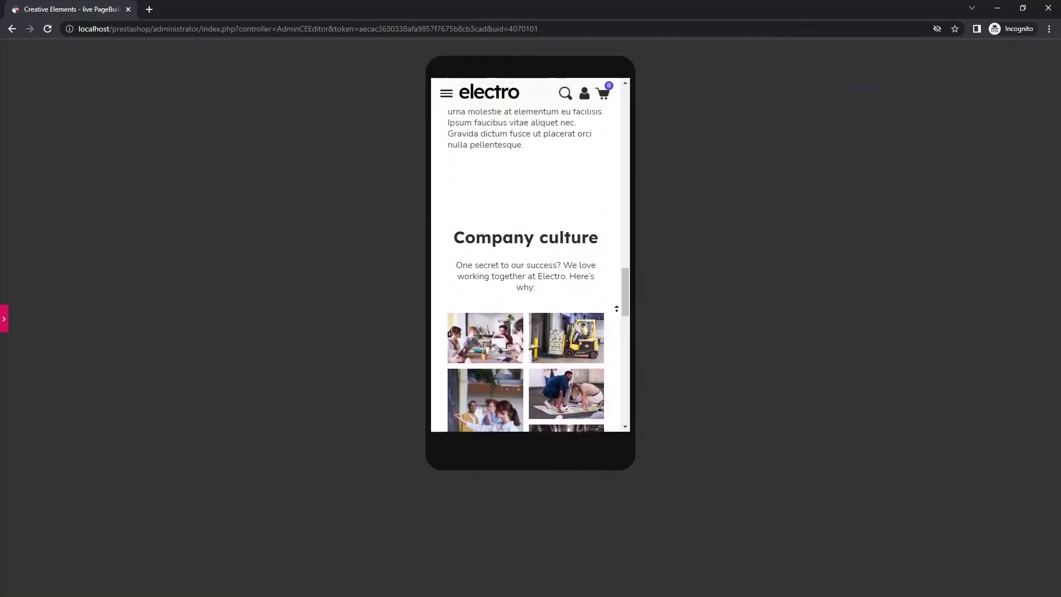
{"action": "scroll", "coordinate": [617, 309], "scroll_direction": "up", "scroll_amount": 5}
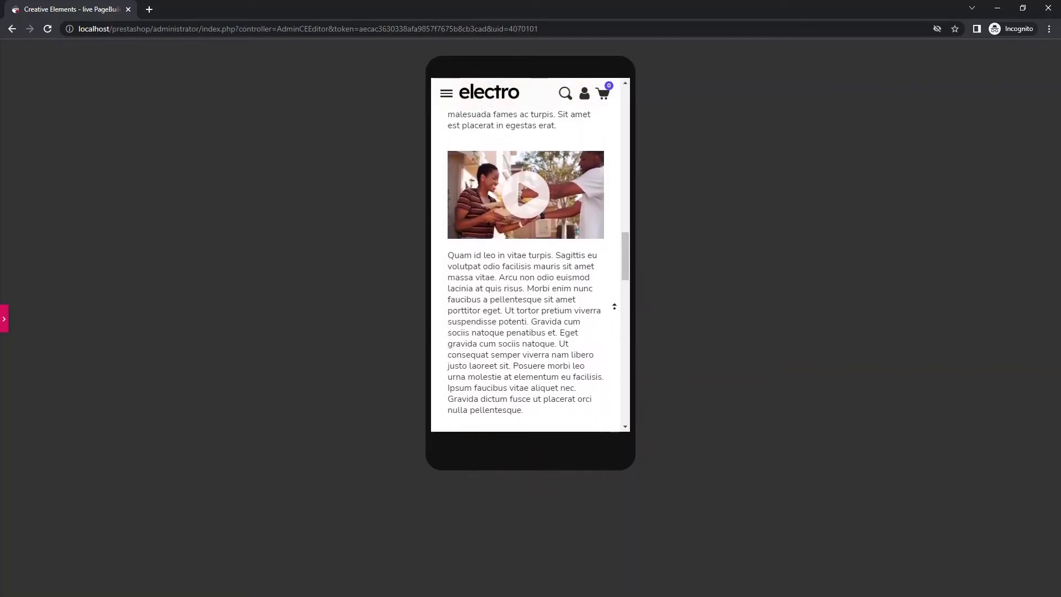
{"action": "scroll", "coordinate": [614, 306], "scroll_direction": "up", "scroll_amount": 5}
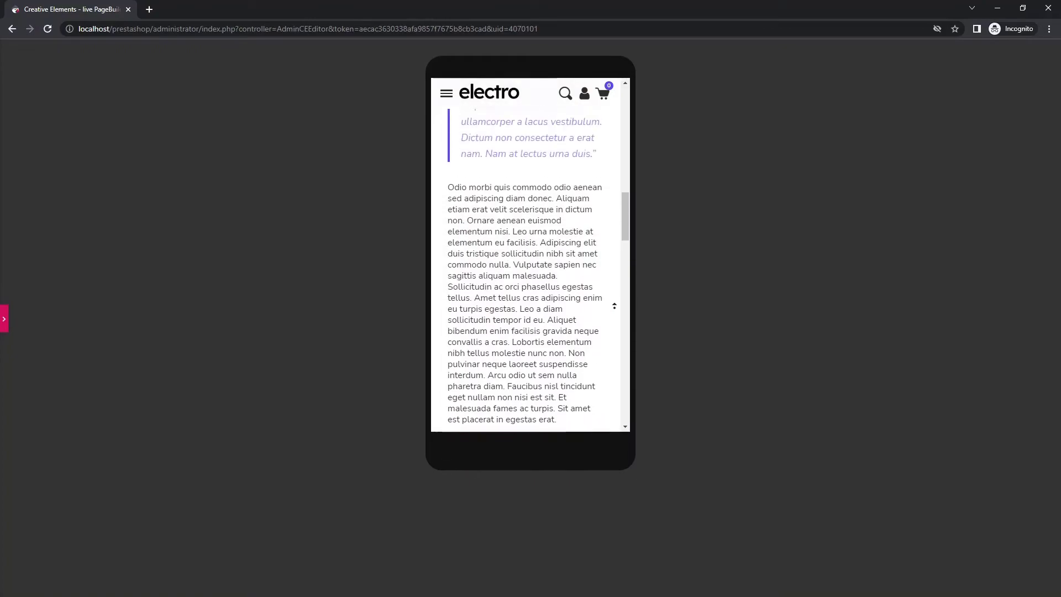
{"action": "scroll", "coordinate": [614, 306], "scroll_direction": "up", "scroll_amount": 5}
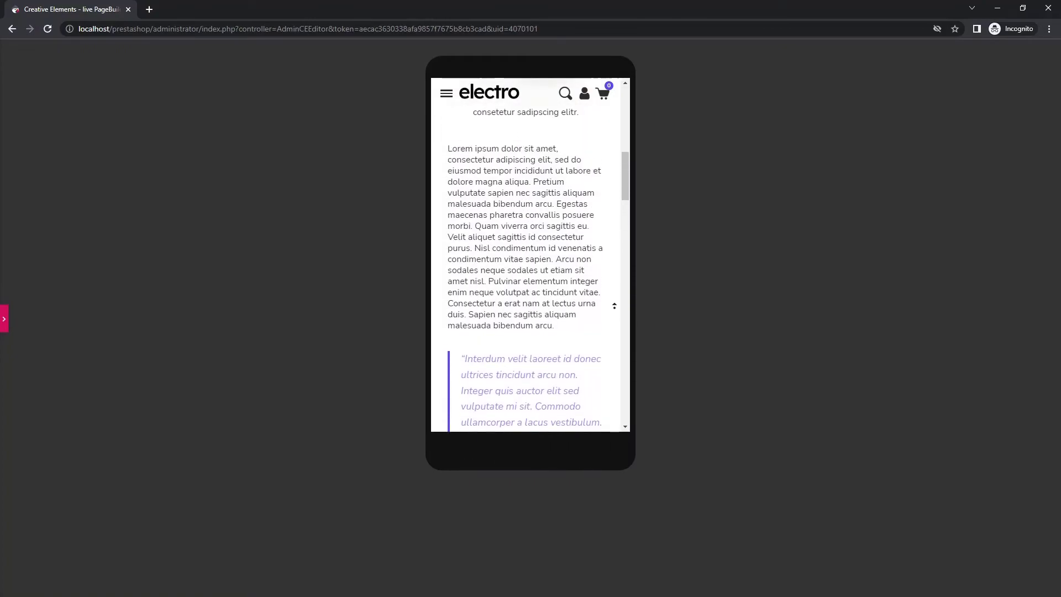
{"action": "scroll", "coordinate": [614, 306], "scroll_direction": "up", "scroll_amount": 5}
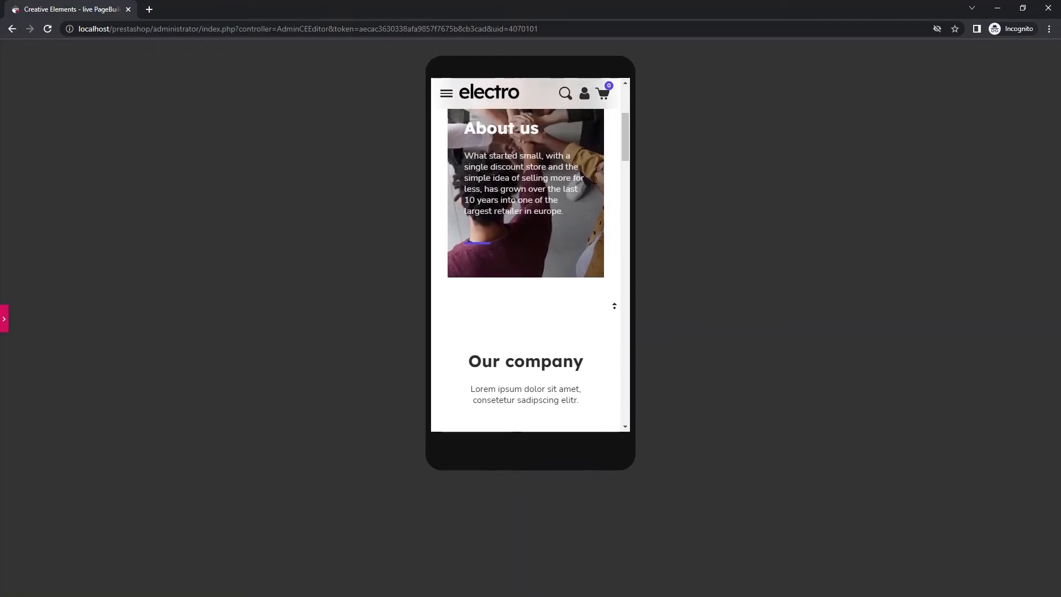
{"action": "scroll", "coordinate": [615, 307], "scroll_direction": "up", "scroll_amount": 2}
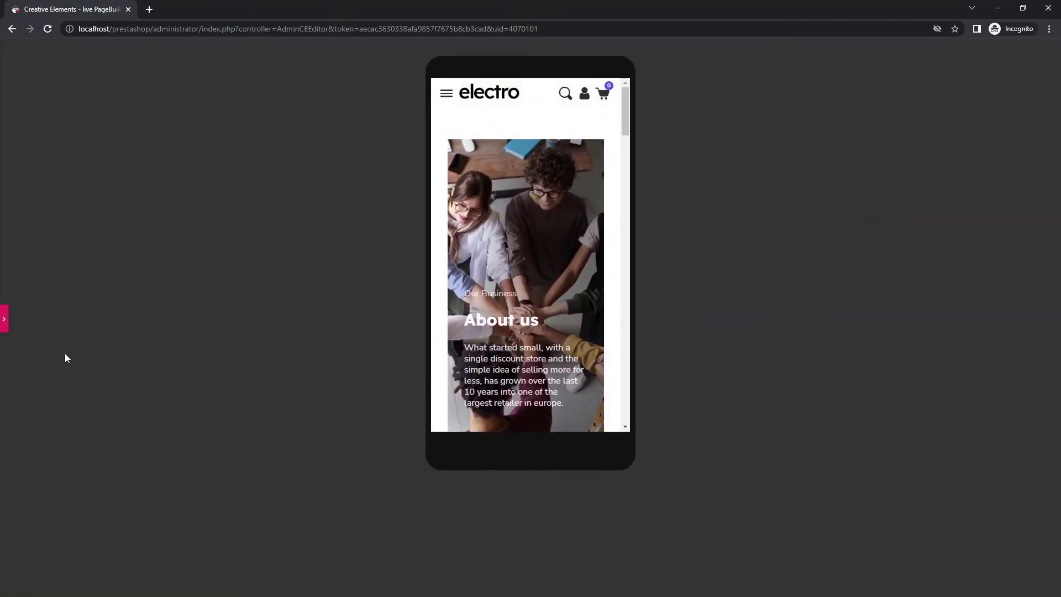
{"action": "left_click", "coordinate": [7, 315]}
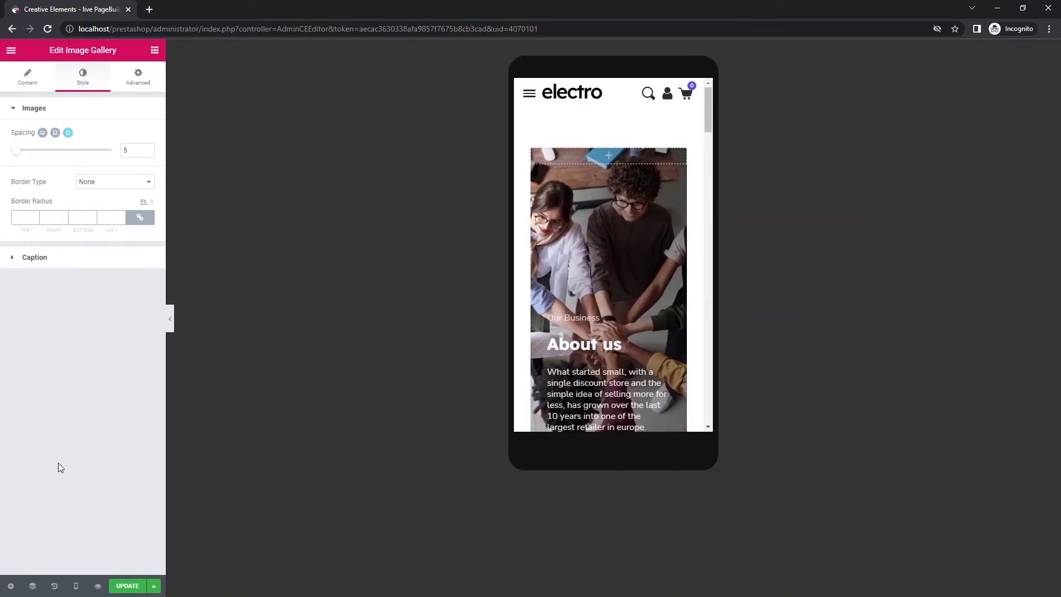
Save the About us page in Creative Elements and exit to its back-office edit form
{"action": "left_click", "coordinate": [123, 587]}
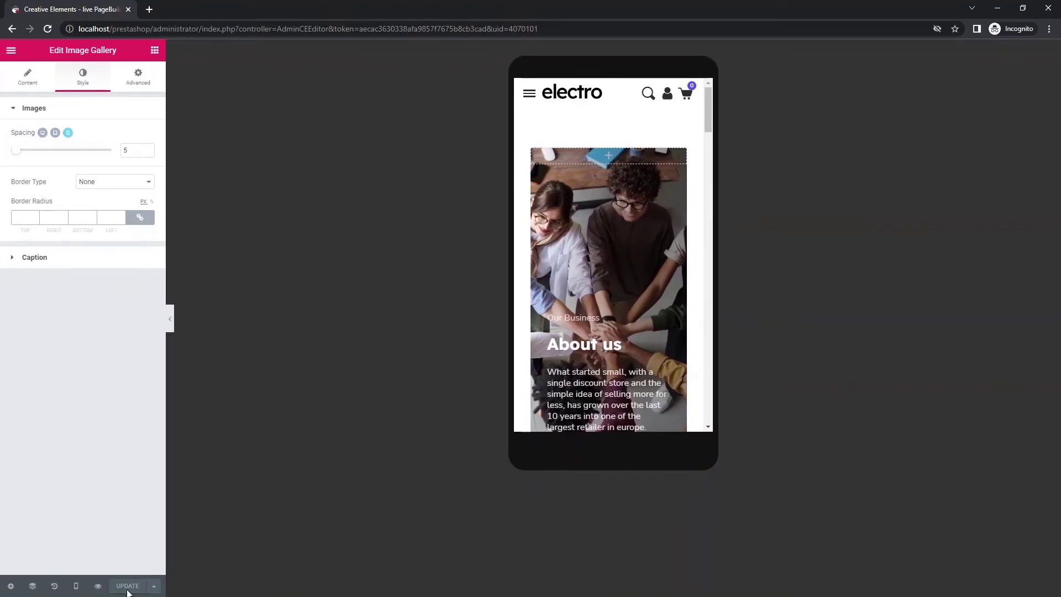
{"action": "left_click", "coordinate": [12, 51]}
{"action": "left_click", "coordinate": [67, 338]}
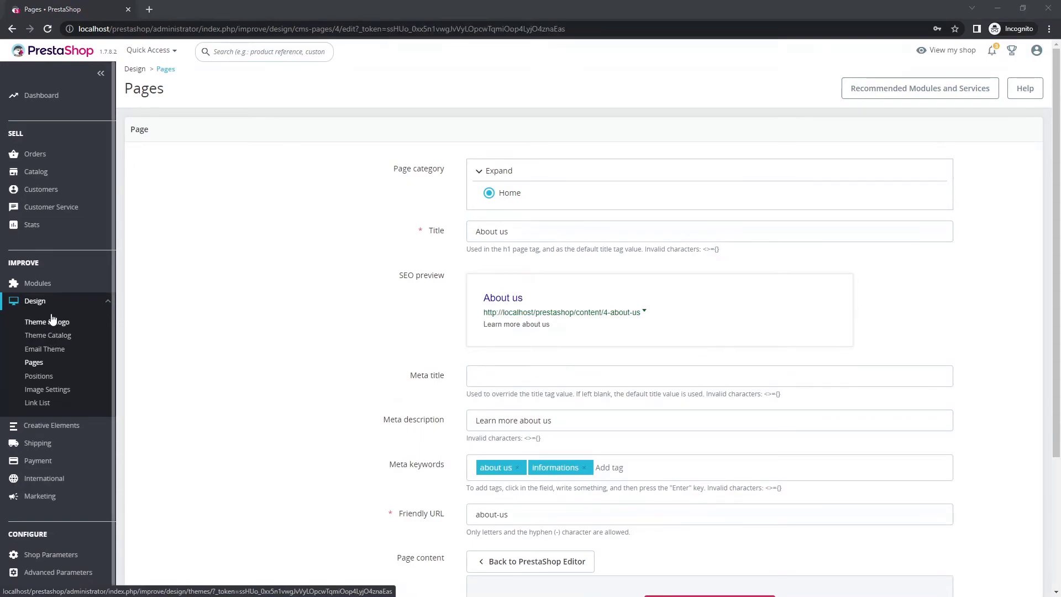
Search Module Manager for 'menu' and open the Main menu module's configuration
{"action": "mouse_move", "coordinate": [52, 288]}
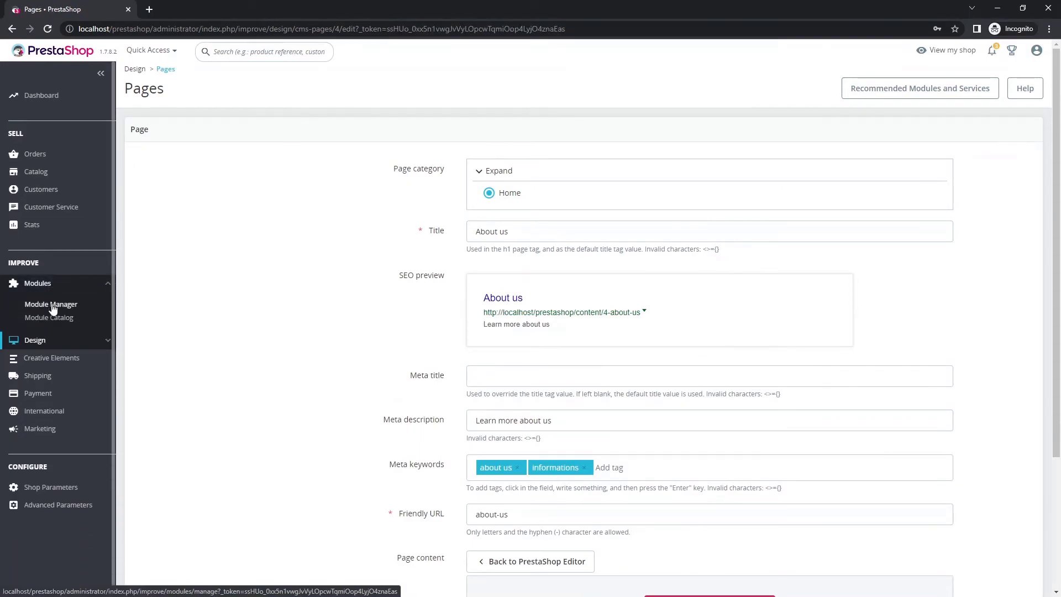
{"action": "left_click", "coordinate": [52, 307]}
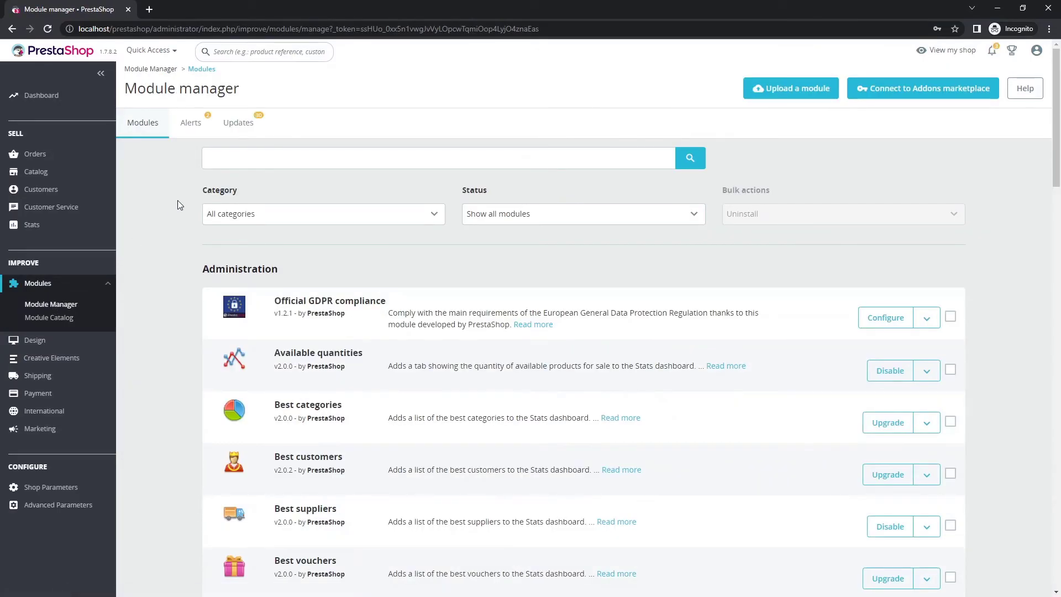
{"action": "left_click", "coordinate": [239, 160]}
{"action": "type", "text": "menu"}
{"action": "key", "text": "Return"}
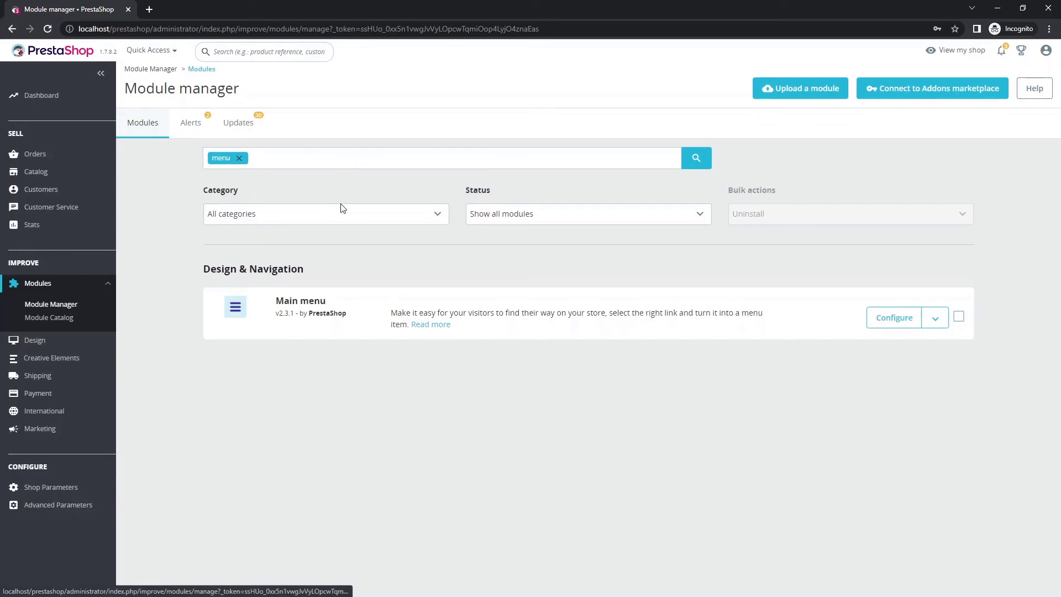
{"action": "left_click", "coordinate": [898, 319]}
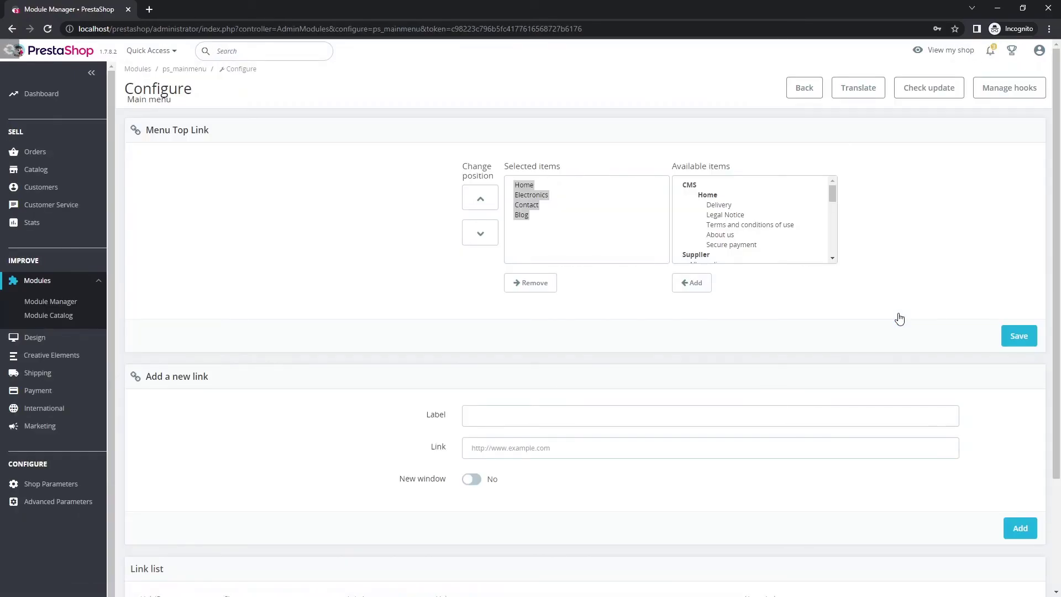
Add About us to the main menu, move it right after Home, save, and view the shop
{"action": "left_click", "coordinate": [721, 235]}
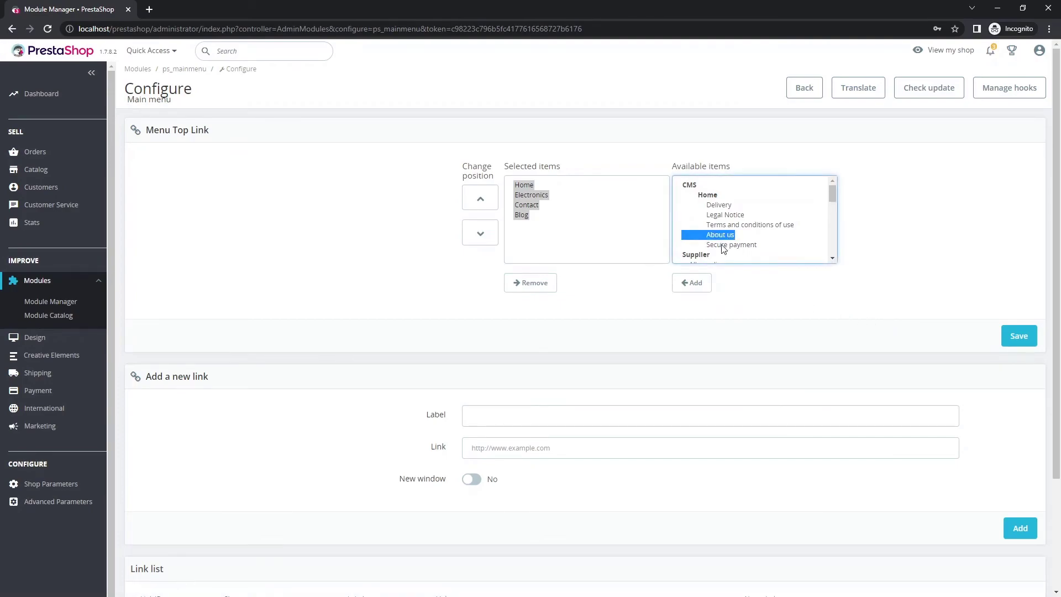
{"action": "left_click", "coordinate": [691, 283]}
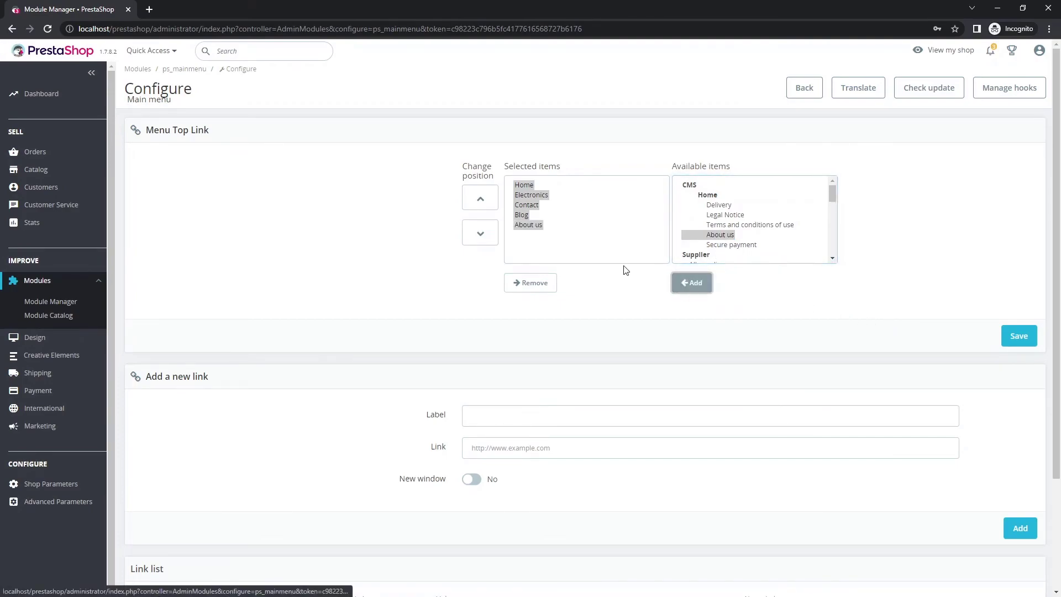
{"action": "left_click", "coordinate": [529, 225]}
{"action": "left_click", "coordinate": [486, 199]}
{"action": "left_click", "coordinate": [486, 199]}
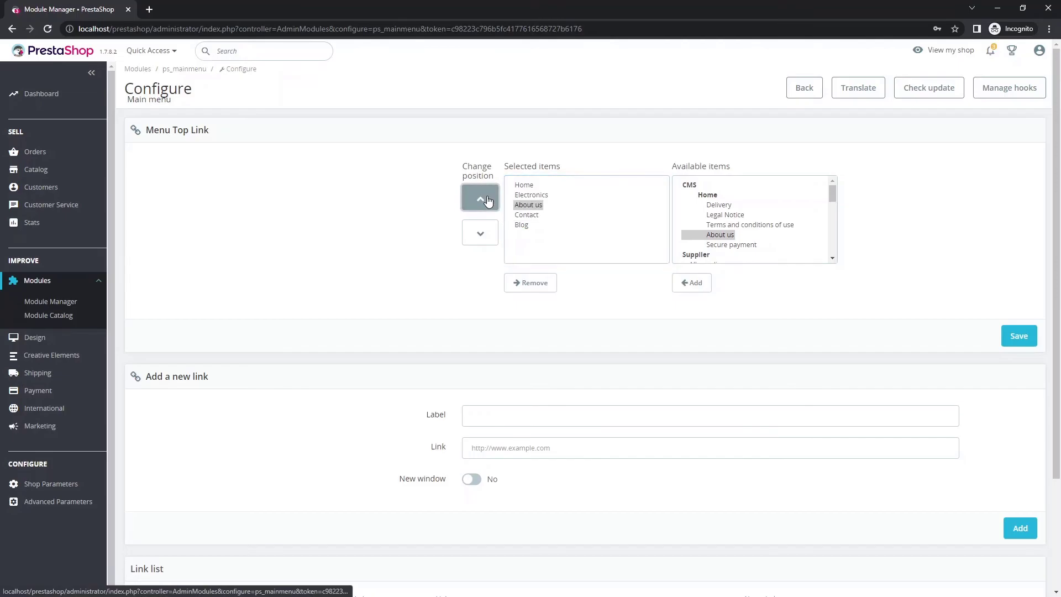
{"action": "left_click", "coordinate": [487, 199]}
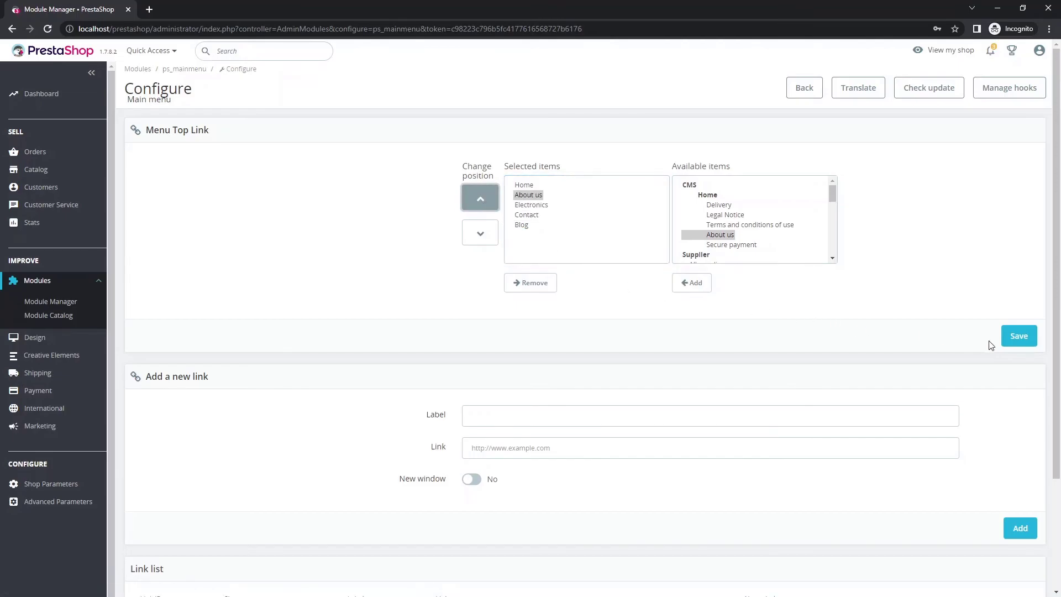
{"action": "left_click", "coordinate": [1020, 336]}
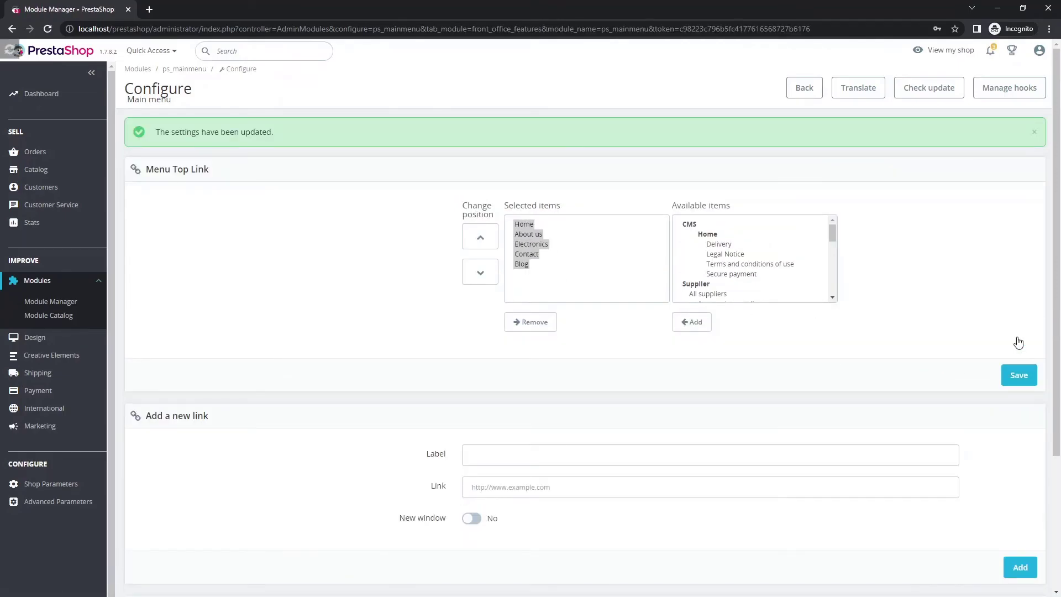
{"action": "left_click", "coordinate": [942, 50]}
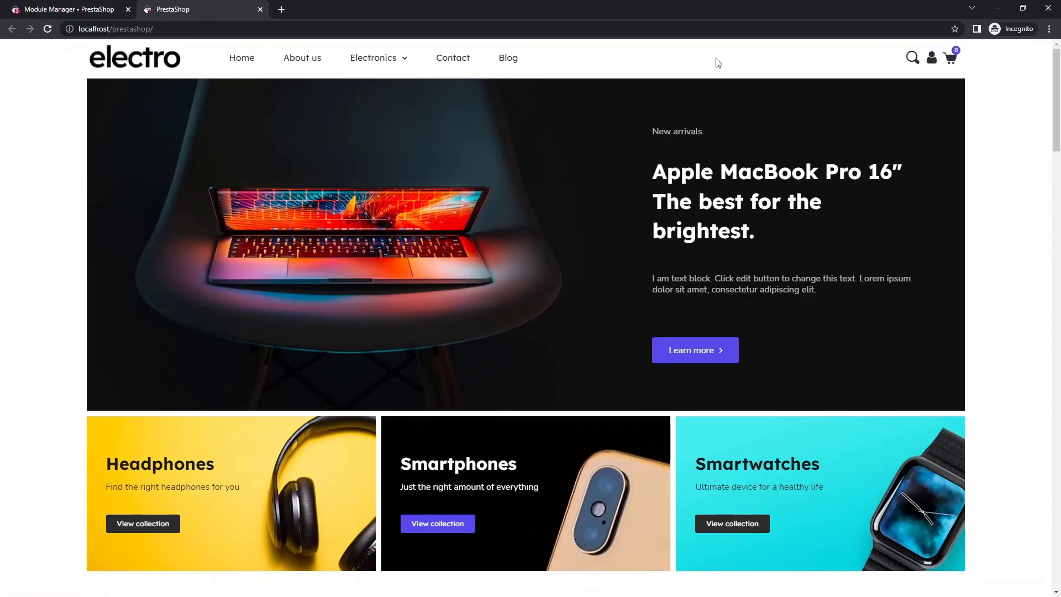
Open About us from the storefront menu and scroll through banner, video and gallery to the footer
{"action": "left_click", "coordinate": [293, 69]}
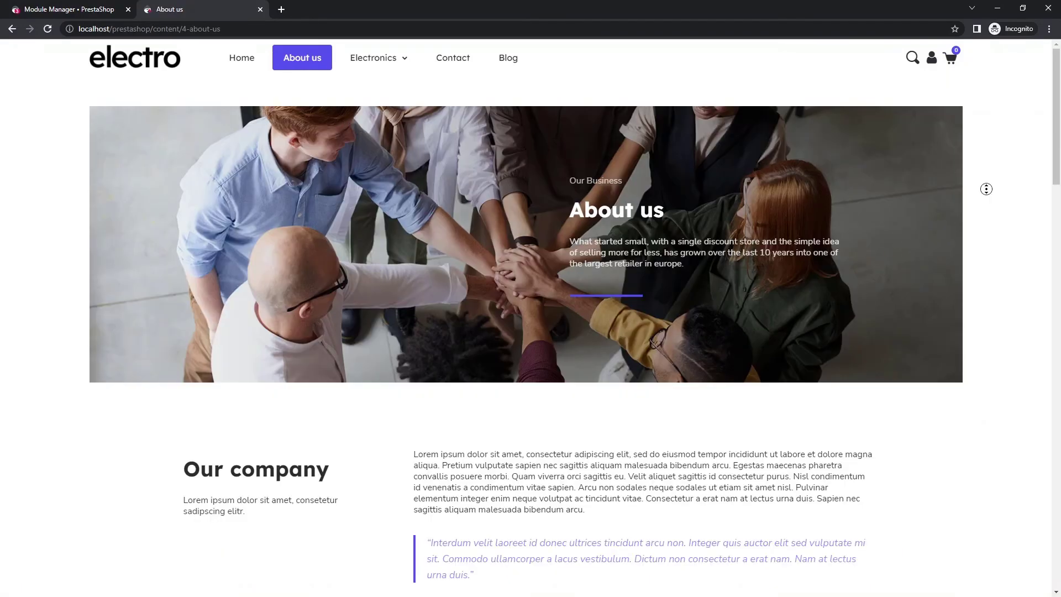
{"action": "scroll", "coordinate": [986, 188], "scroll_direction": "down", "scroll_amount": 2}
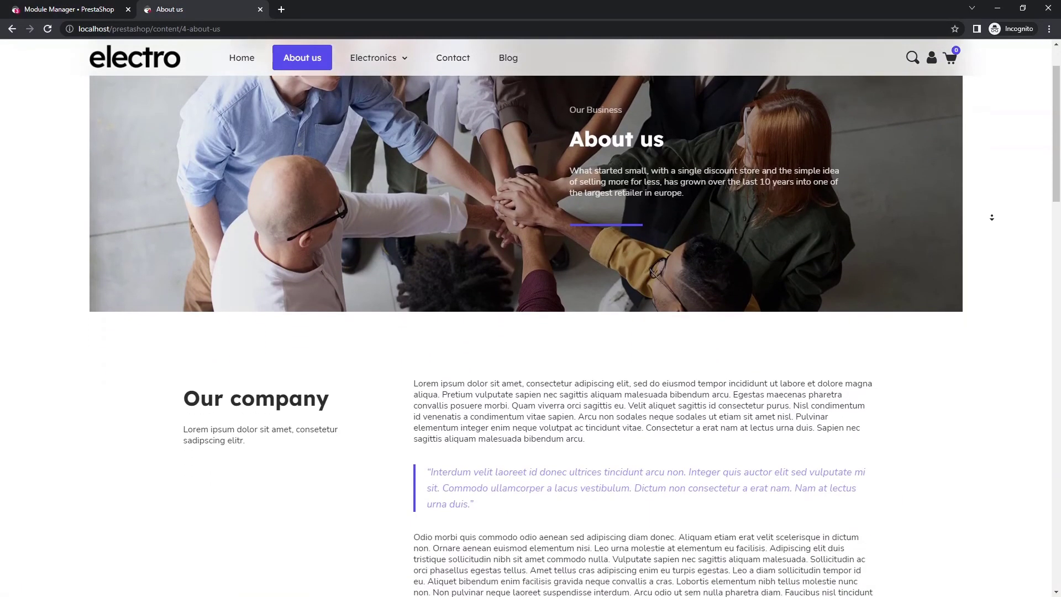
{"action": "scroll", "coordinate": [992, 217], "scroll_direction": "down", "scroll_amount": 4}
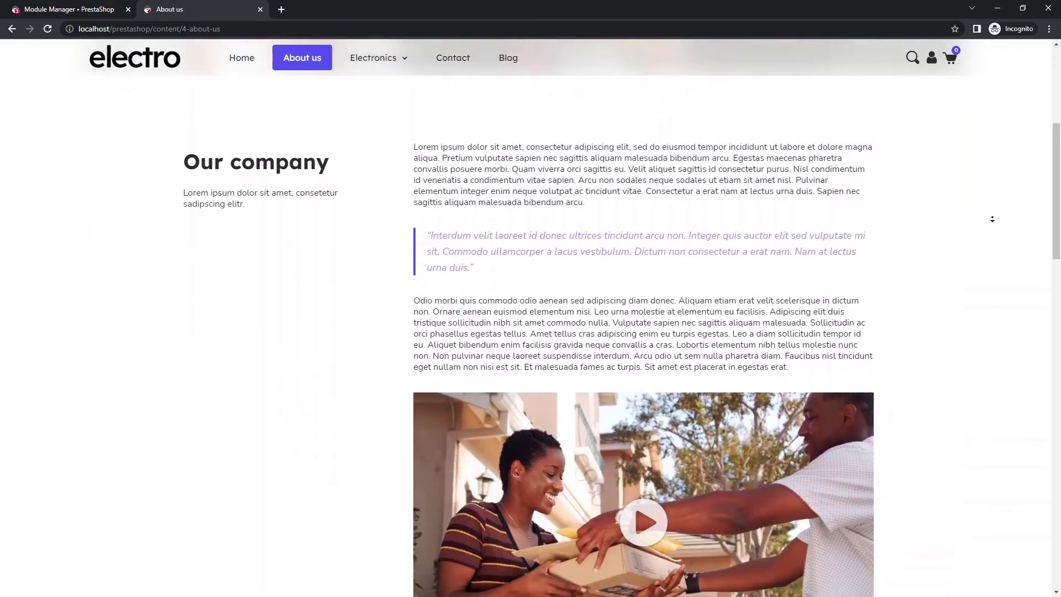
{"action": "scroll", "coordinate": [993, 218], "scroll_direction": "down", "scroll_amount": 5}
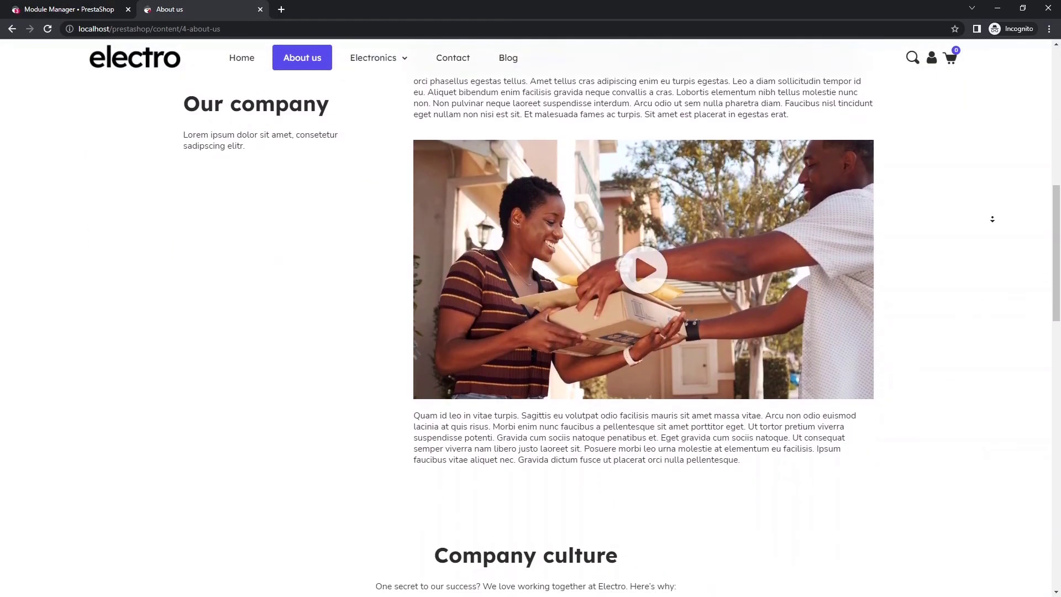
{"action": "scroll", "coordinate": [993, 219], "scroll_direction": "down", "scroll_amount": 5}
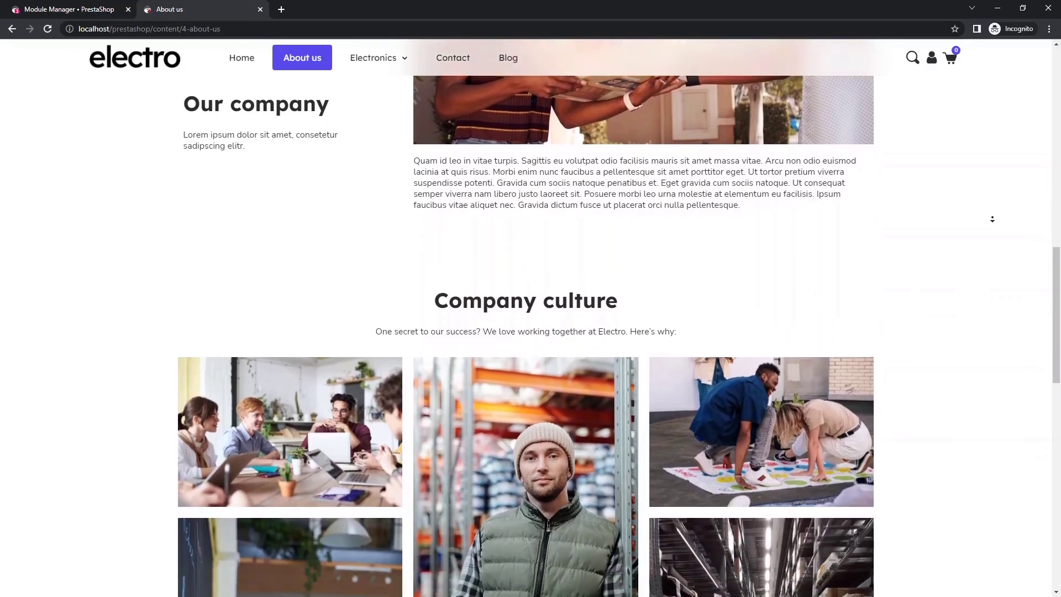
{"action": "scroll", "coordinate": [993, 219], "scroll_direction": "down", "scroll_amount": 5}
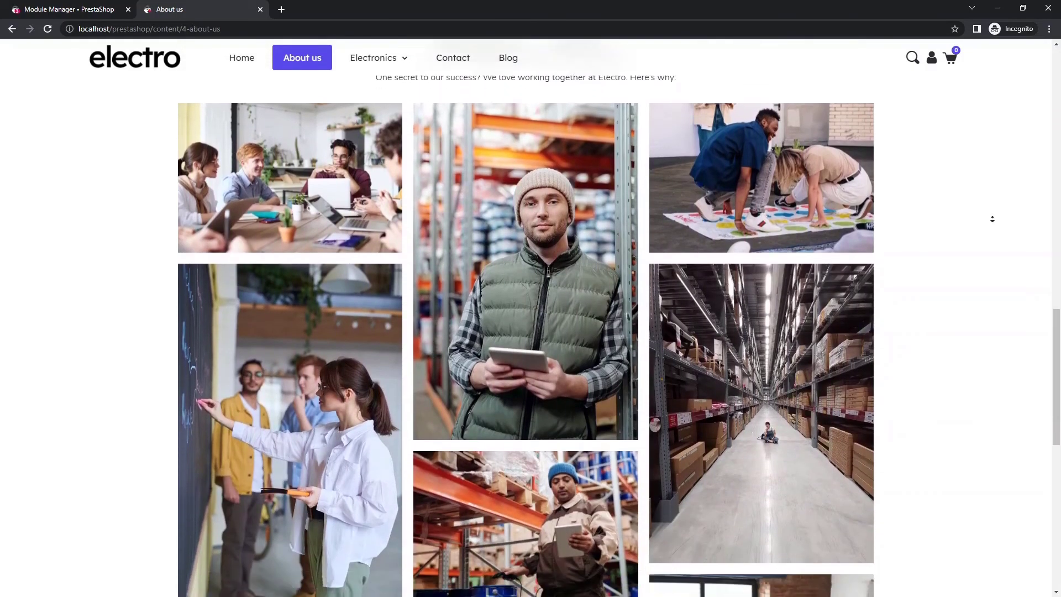
{"action": "scroll", "coordinate": [993, 218], "scroll_direction": "down", "scroll_amount": 5}
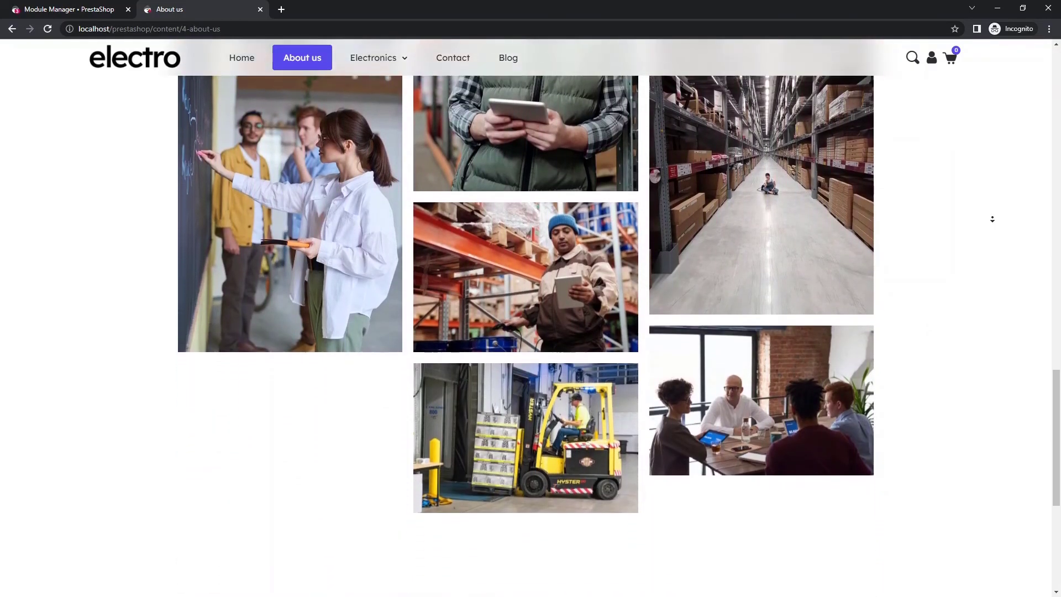
{"action": "scroll", "coordinate": [993, 219], "scroll_direction": "down", "scroll_amount": 5}
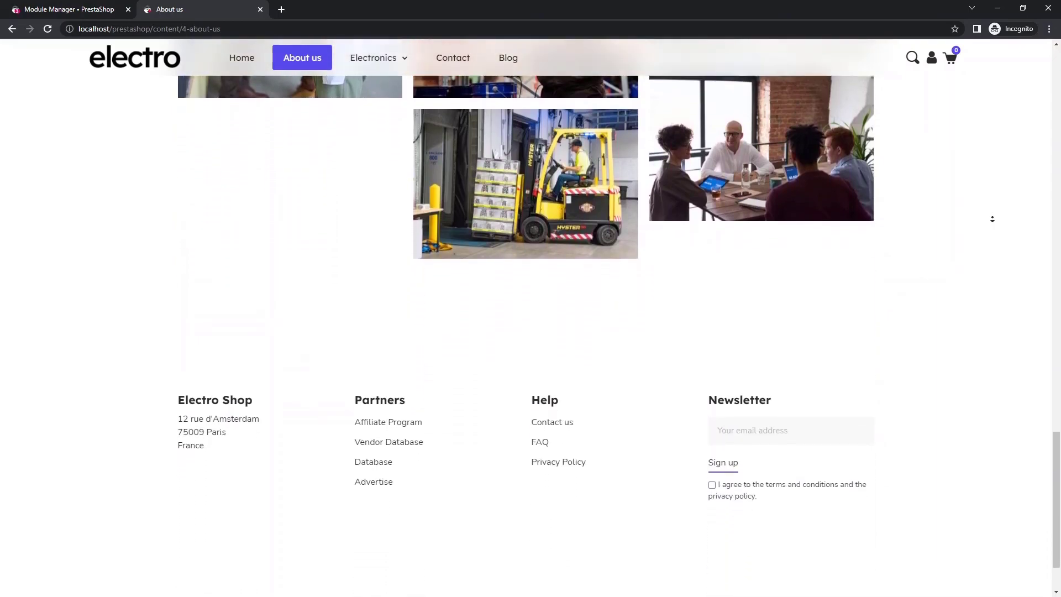
{"action": "scroll", "coordinate": [993, 219], "scroll_direction": "down", "scroll_amount": 1}
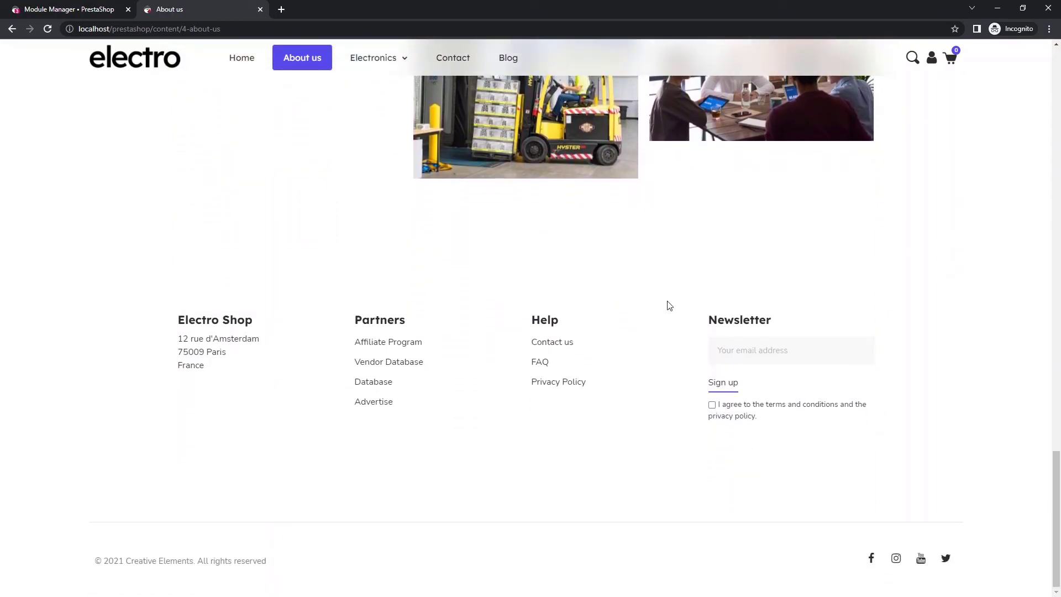